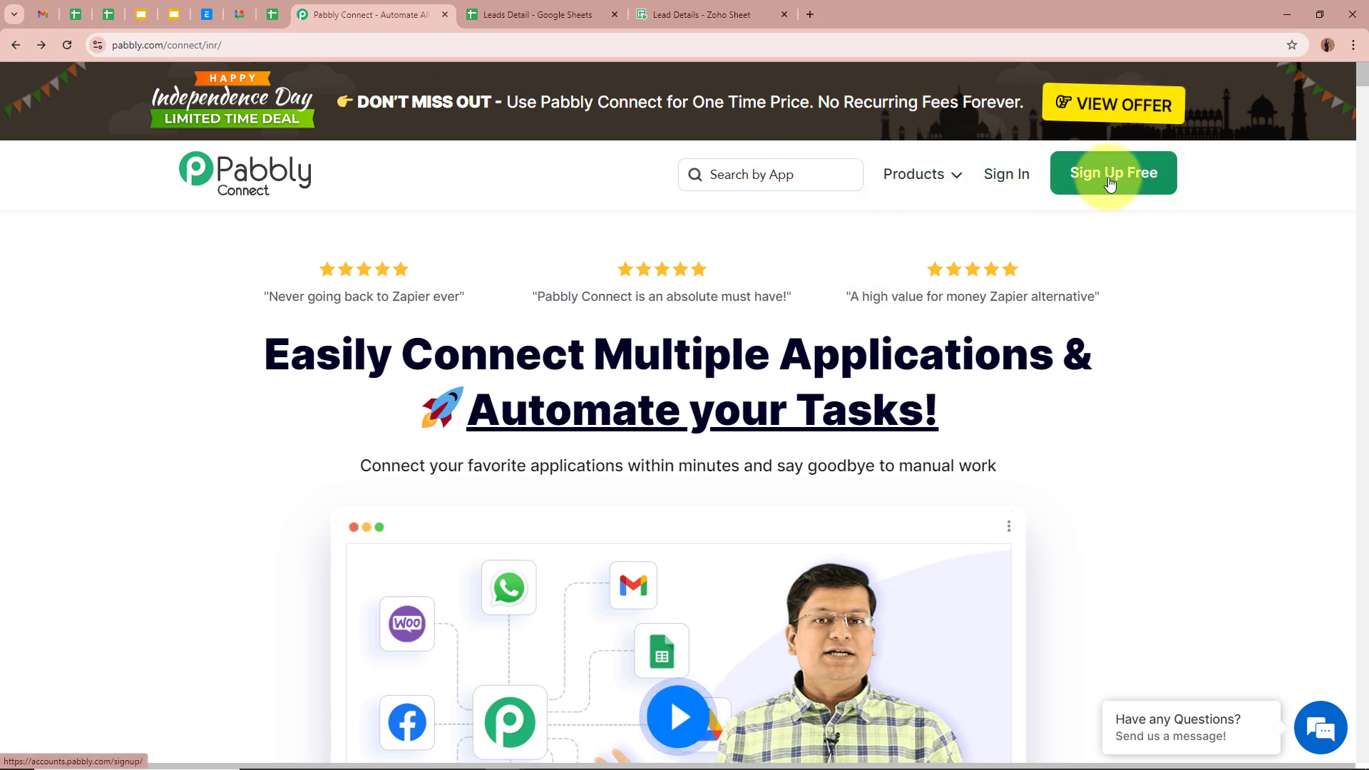
Sign in to Pabbly and launch Pabbly Connect from the All Pabbly Apps page
left_click(1015, 184)
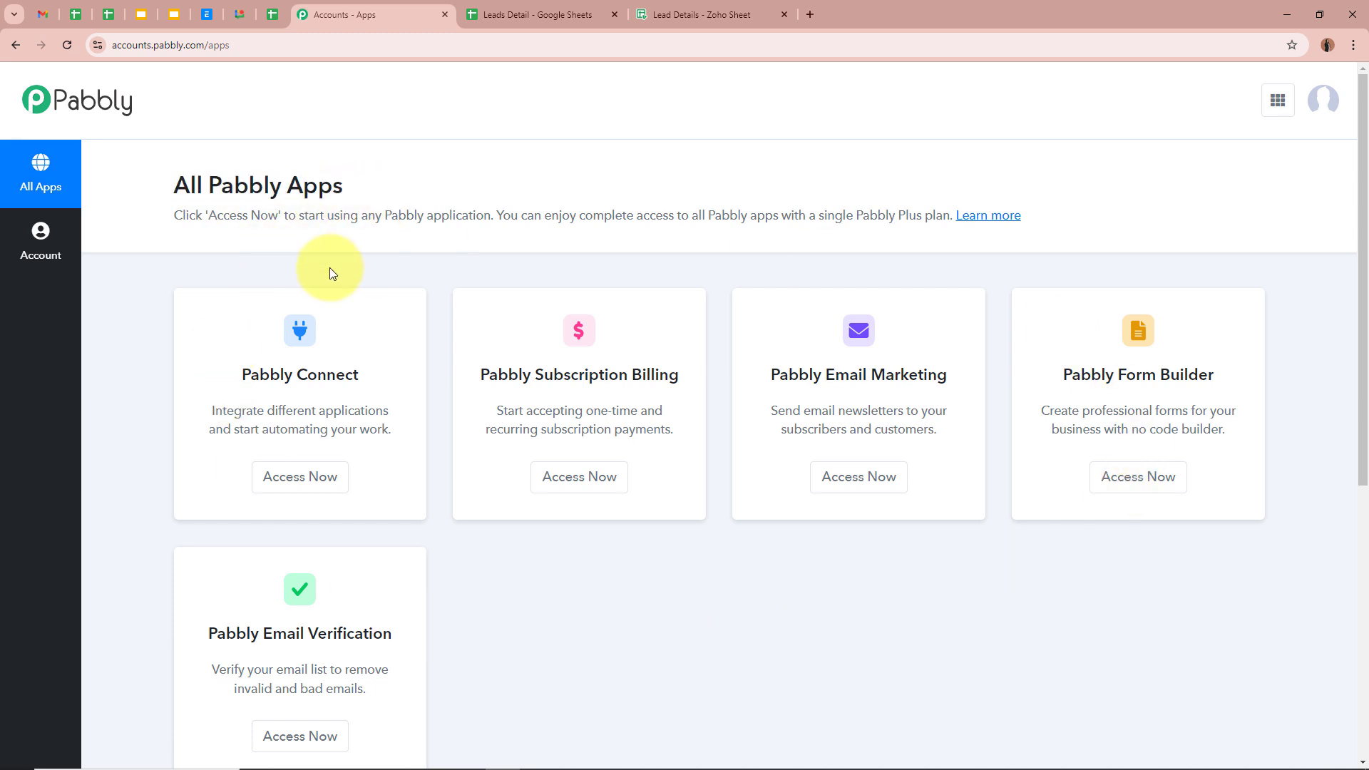
left_click_drag(237, 378, 379, 372)
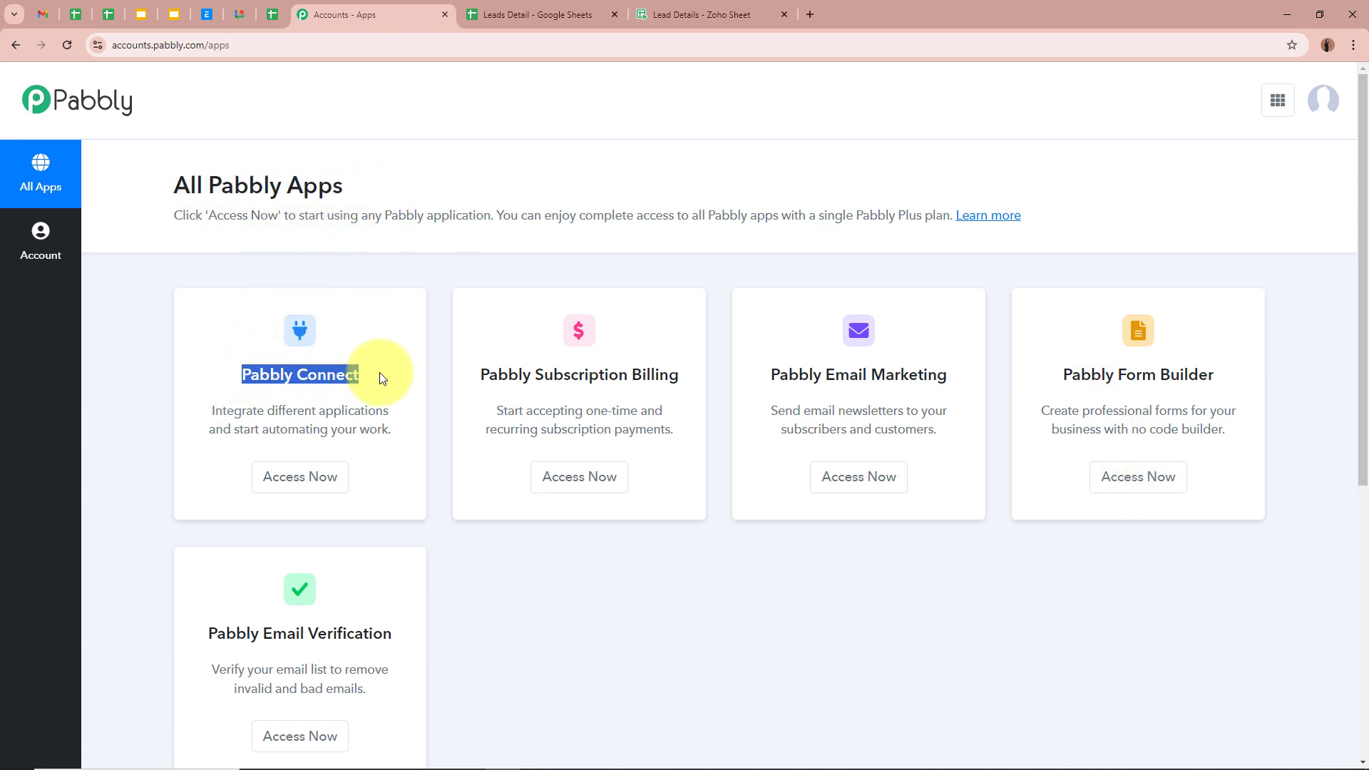
left_click(382, 377)
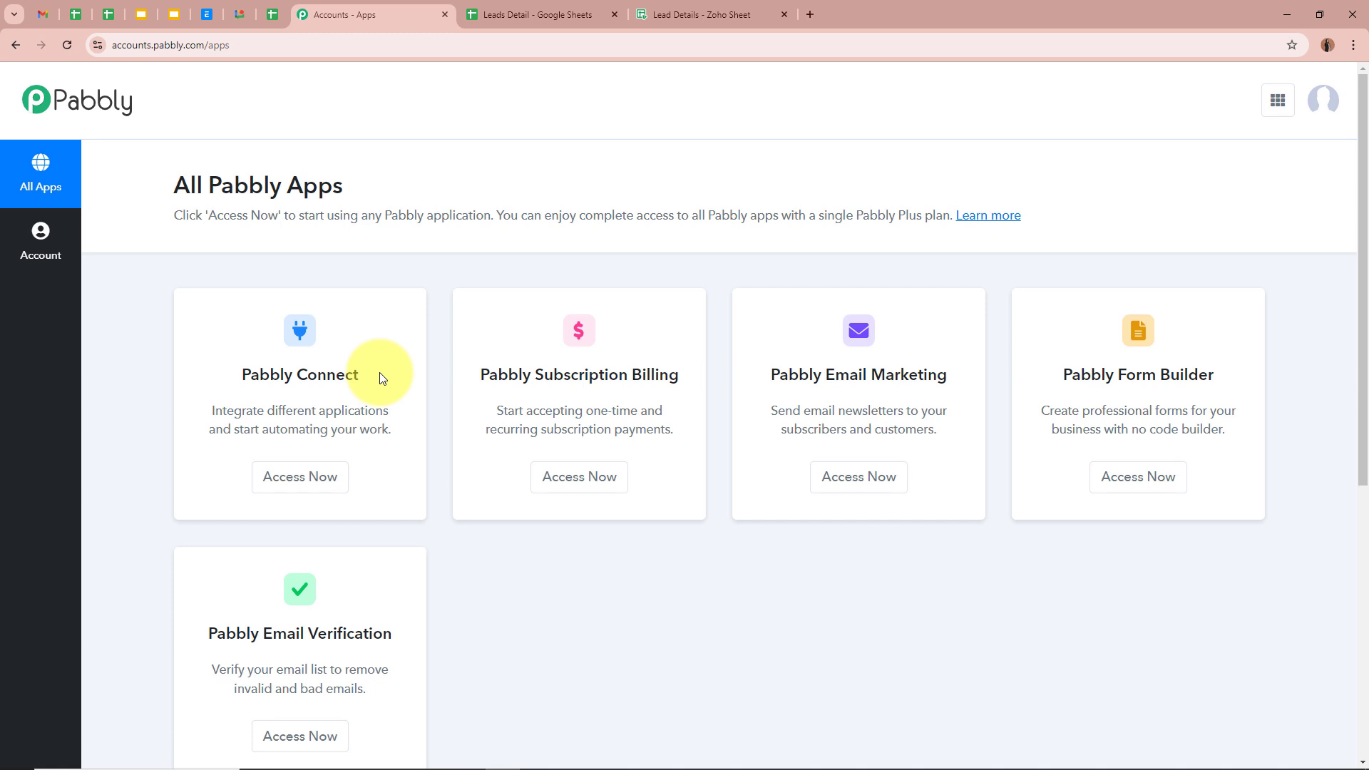
left_click(288, 474)
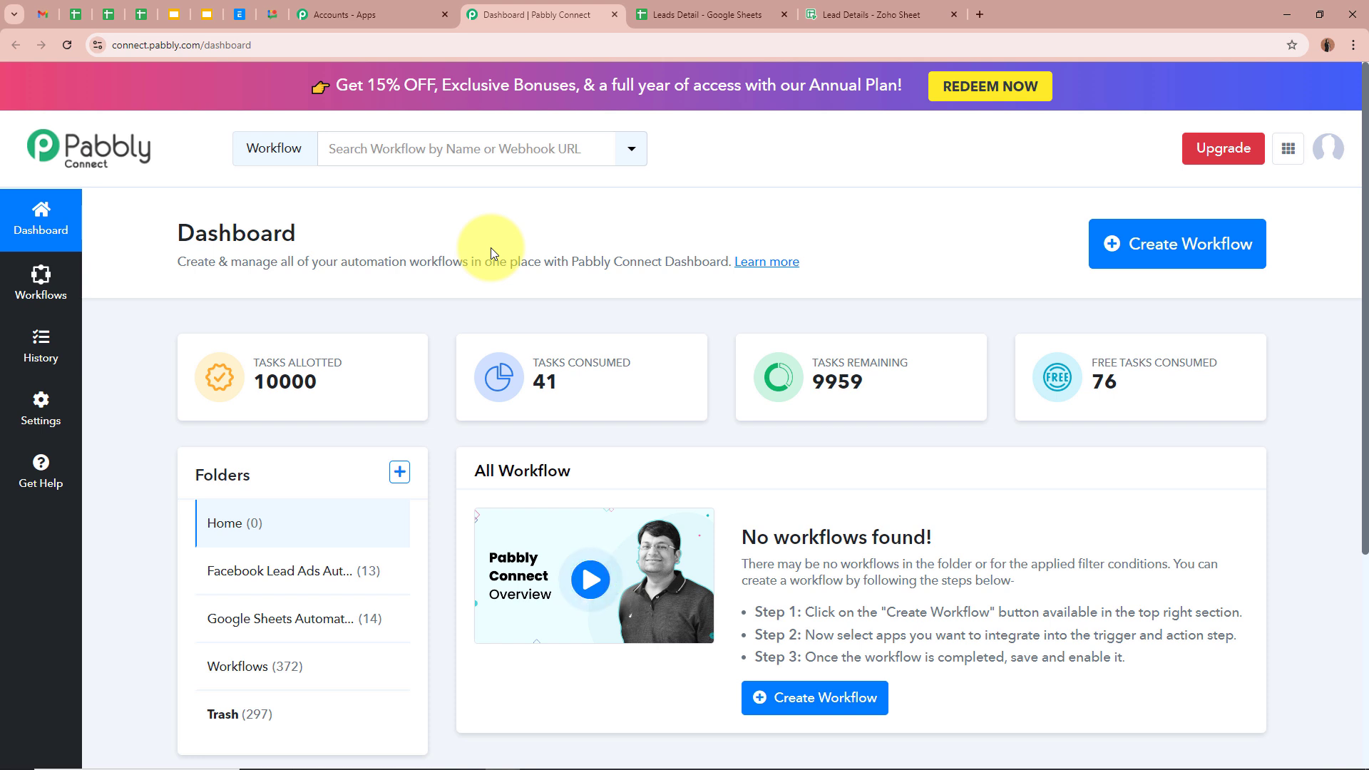
Start a new workflow and paste the name 'Connect Google Sheets with Zoho Sheets'
left_click(1220, 255)
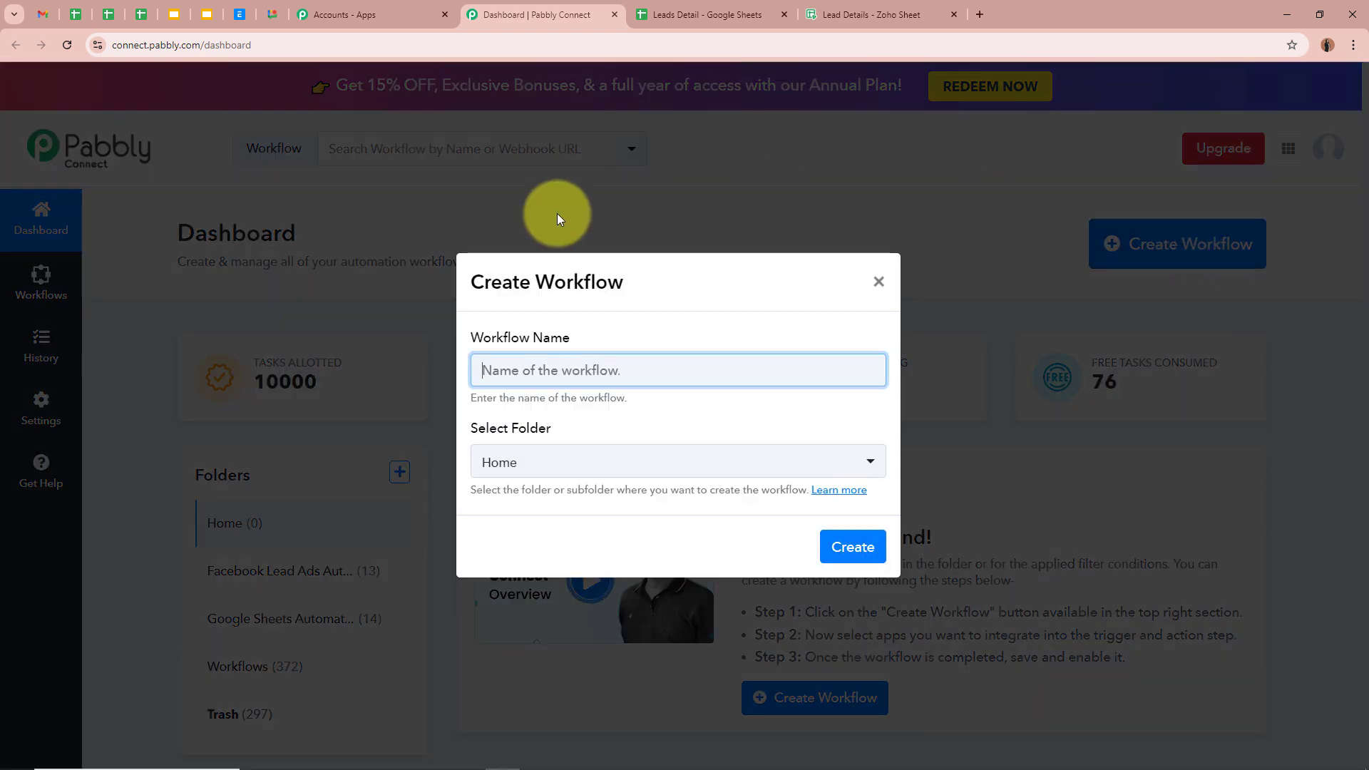
left_click(464, 346)
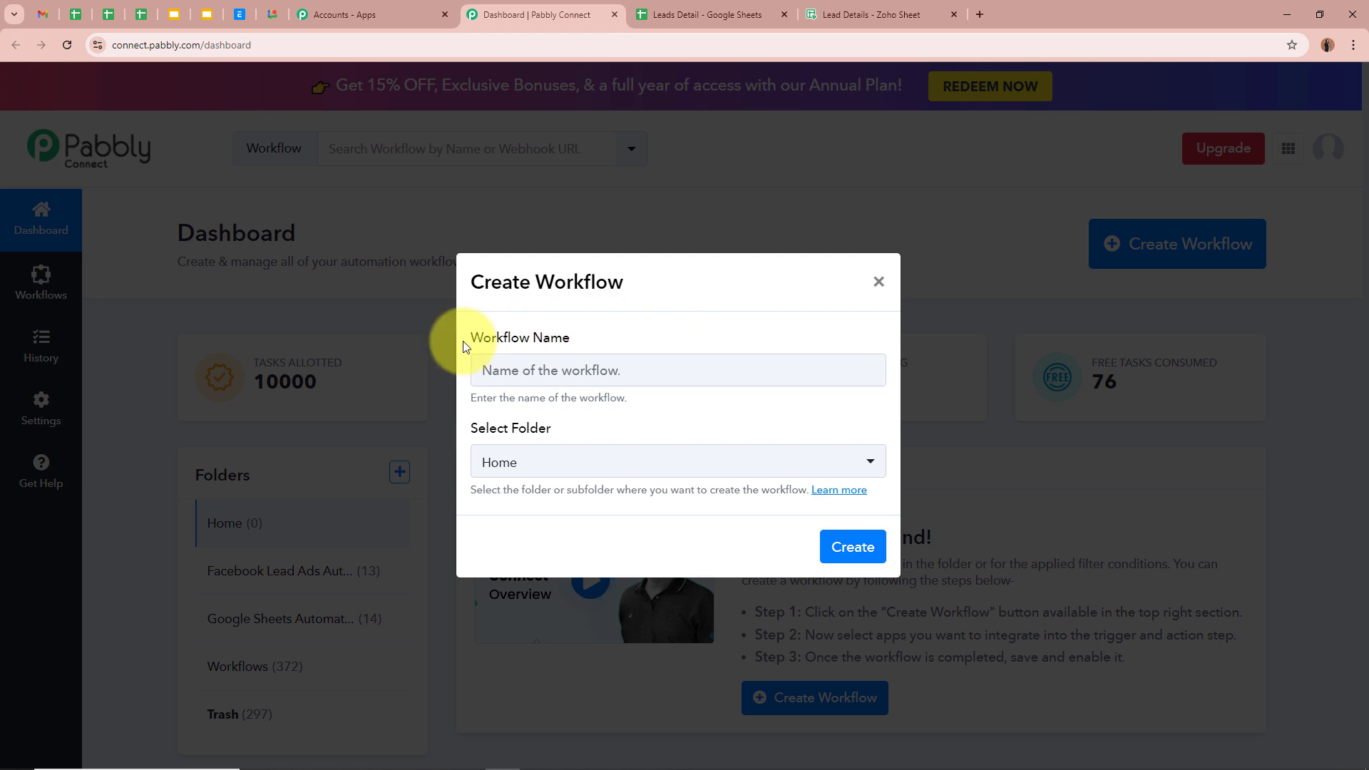
left_click_drag(463, 346, 591, 345)
left_click_drag(468, 428, 559, 429)
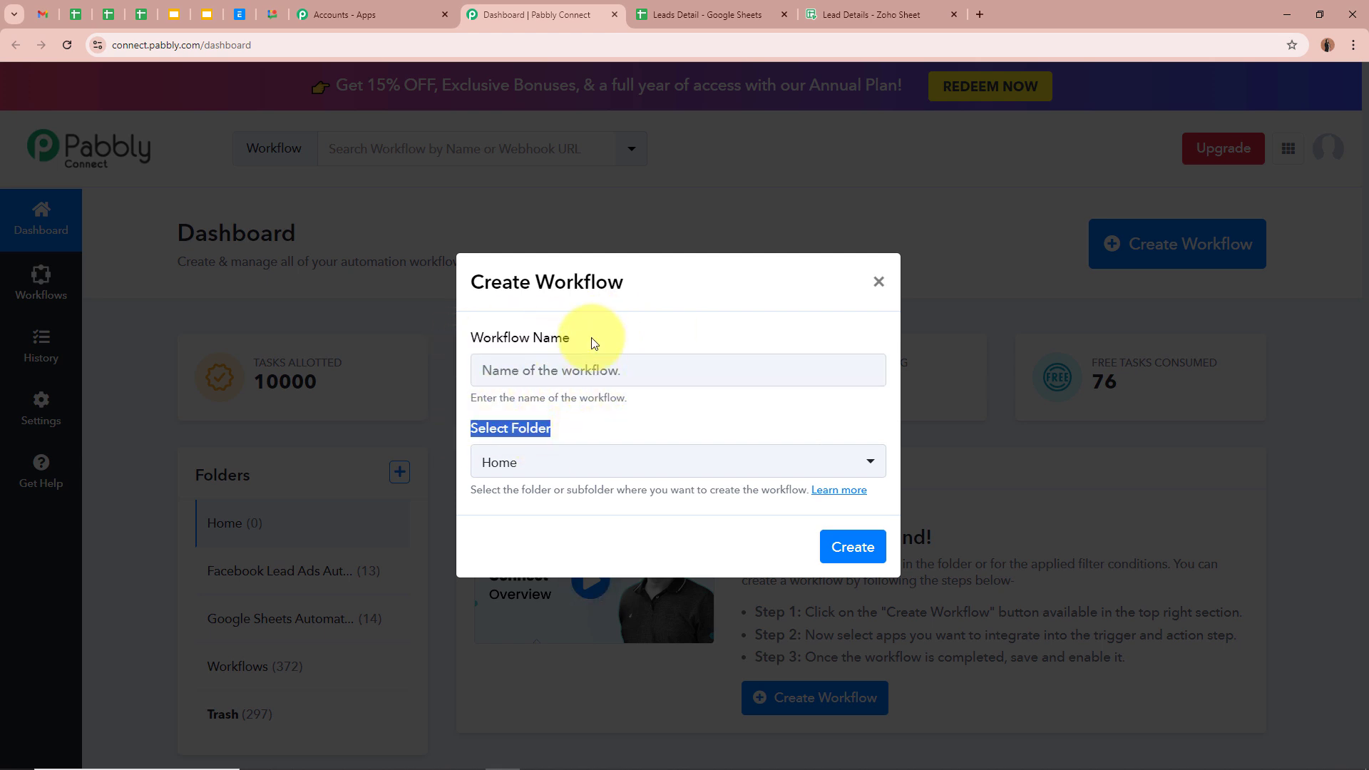
left_click(580, 371)
type("Connect Google Sheets with Zoho Sheets")
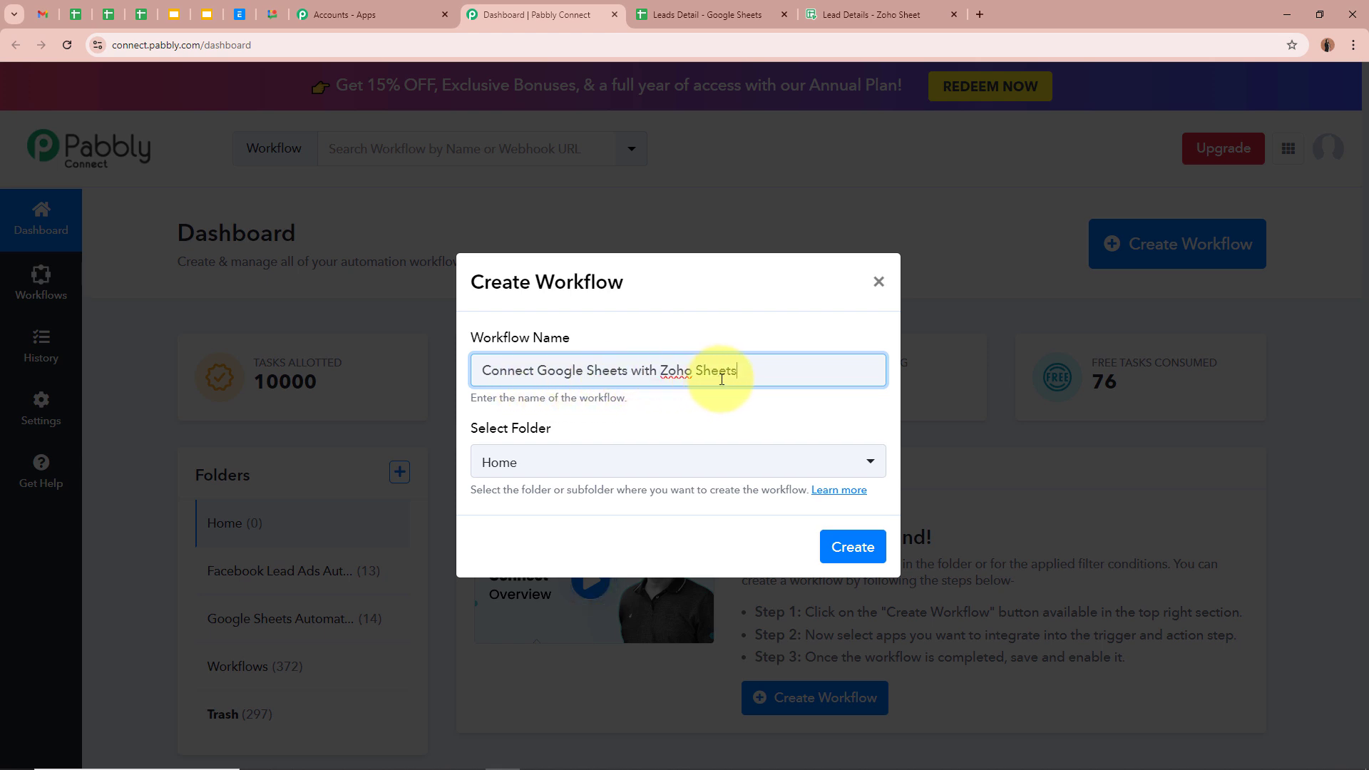
left_click(741, 349)
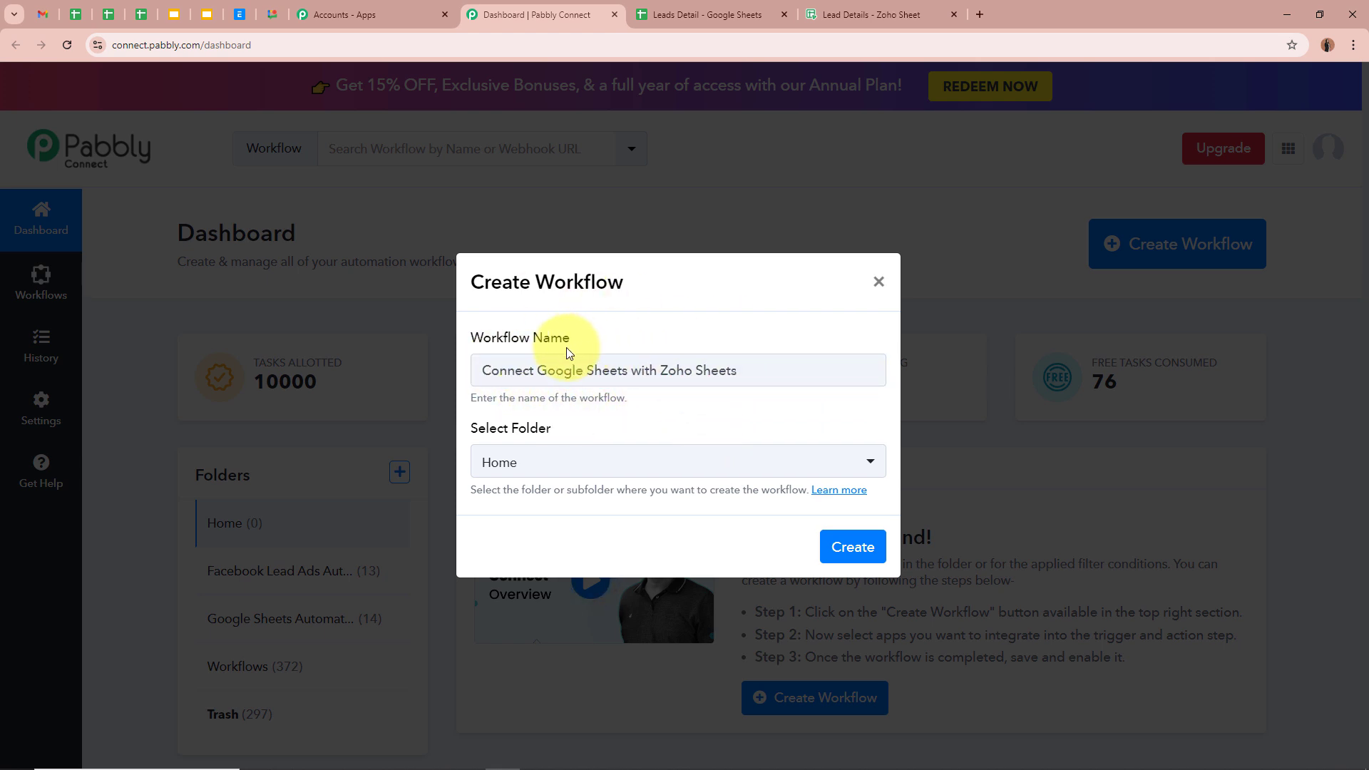
Place the workflow in the Google Sheets Automations folder and create it
left_click_drag(467, 427, 623, 428)
left_click(623, 433)
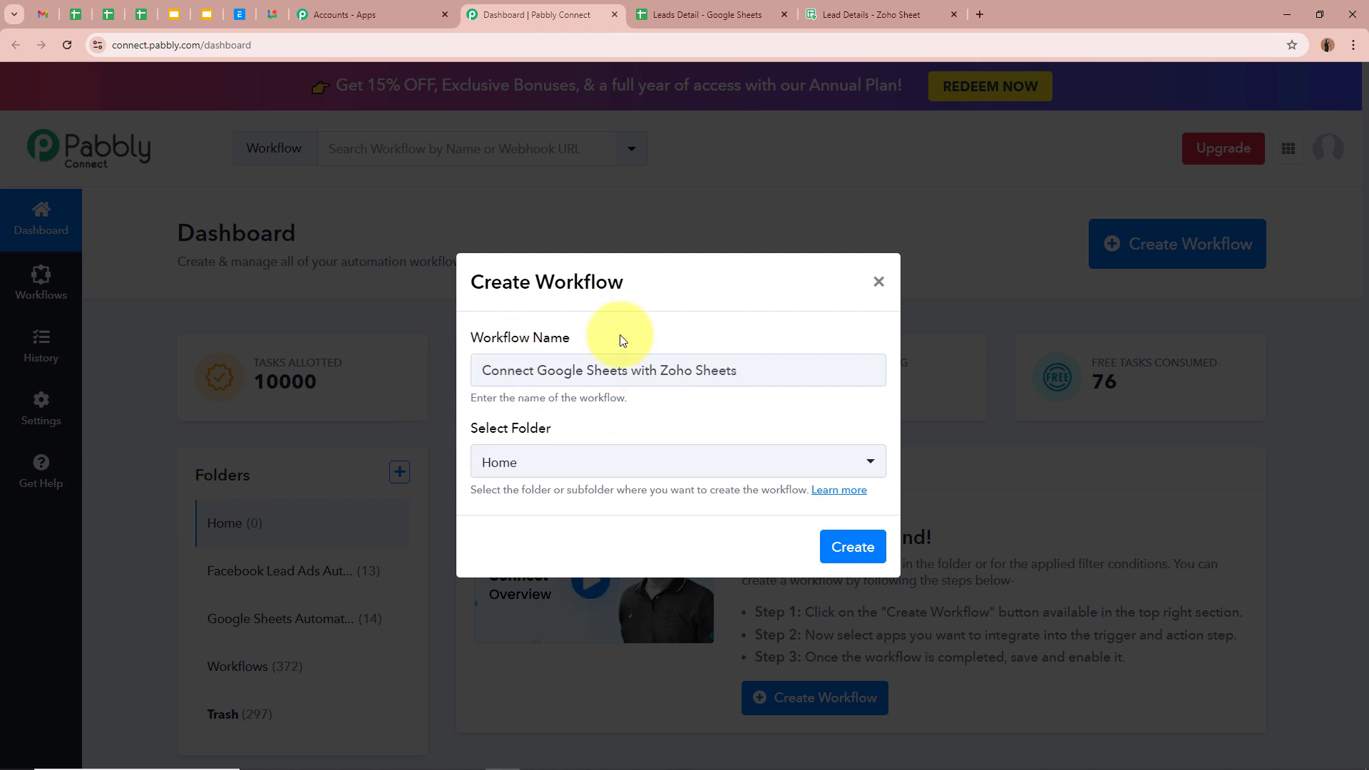
left_click(621, 470)
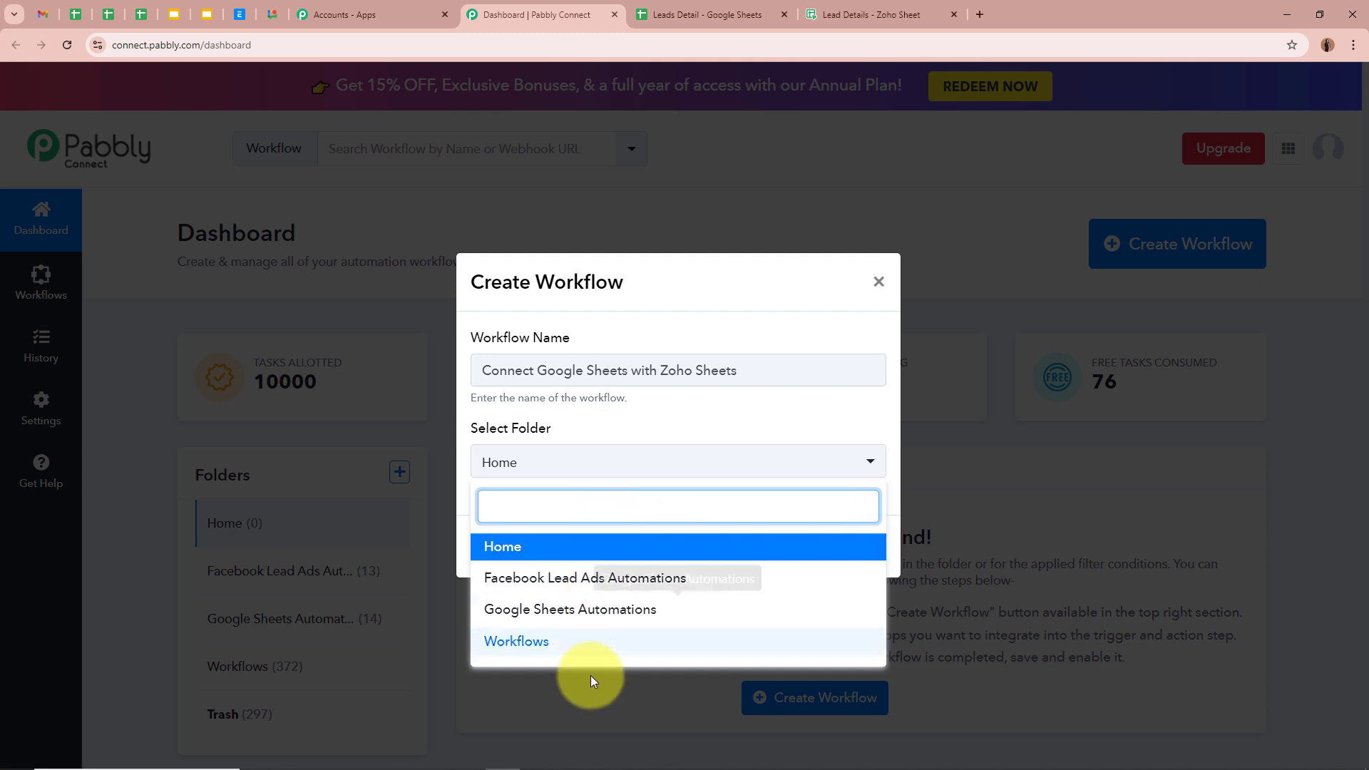
left_click(596, 612)
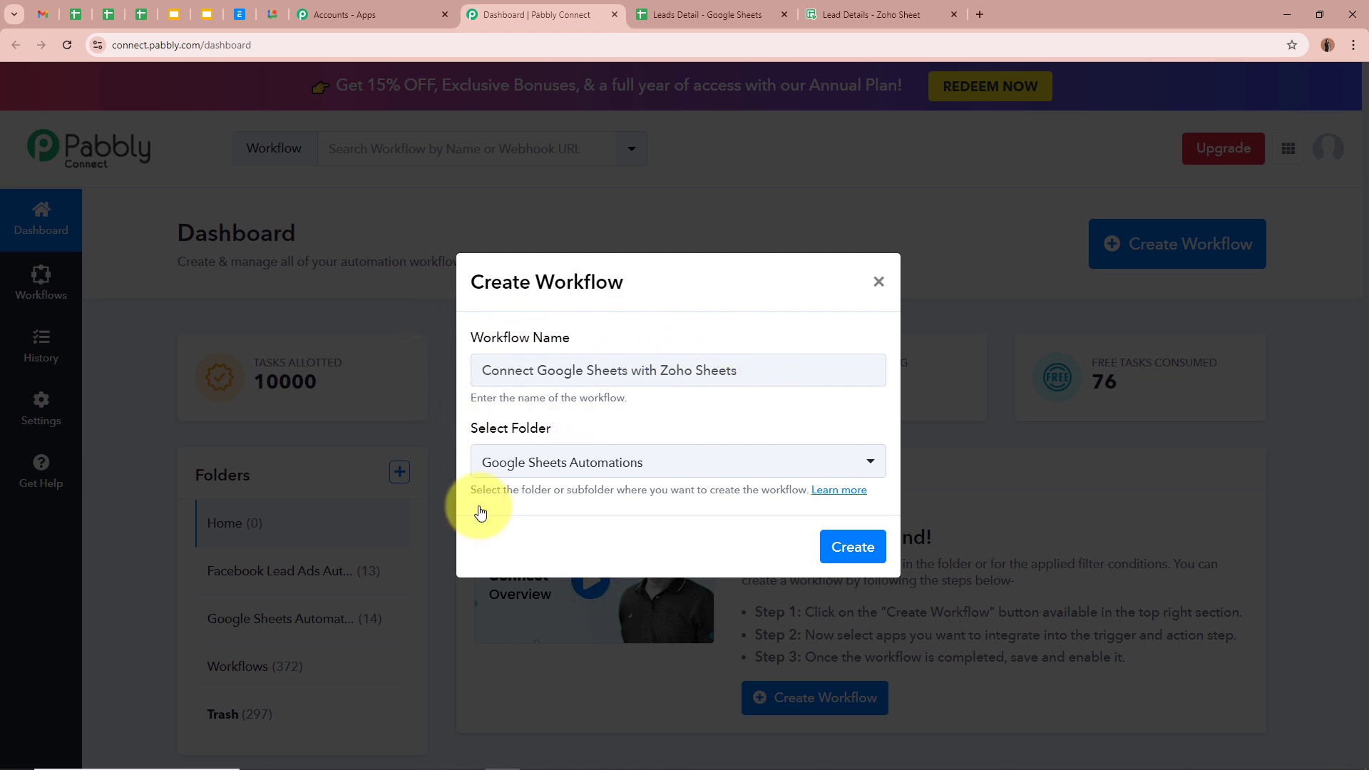
left_click(853, 545)
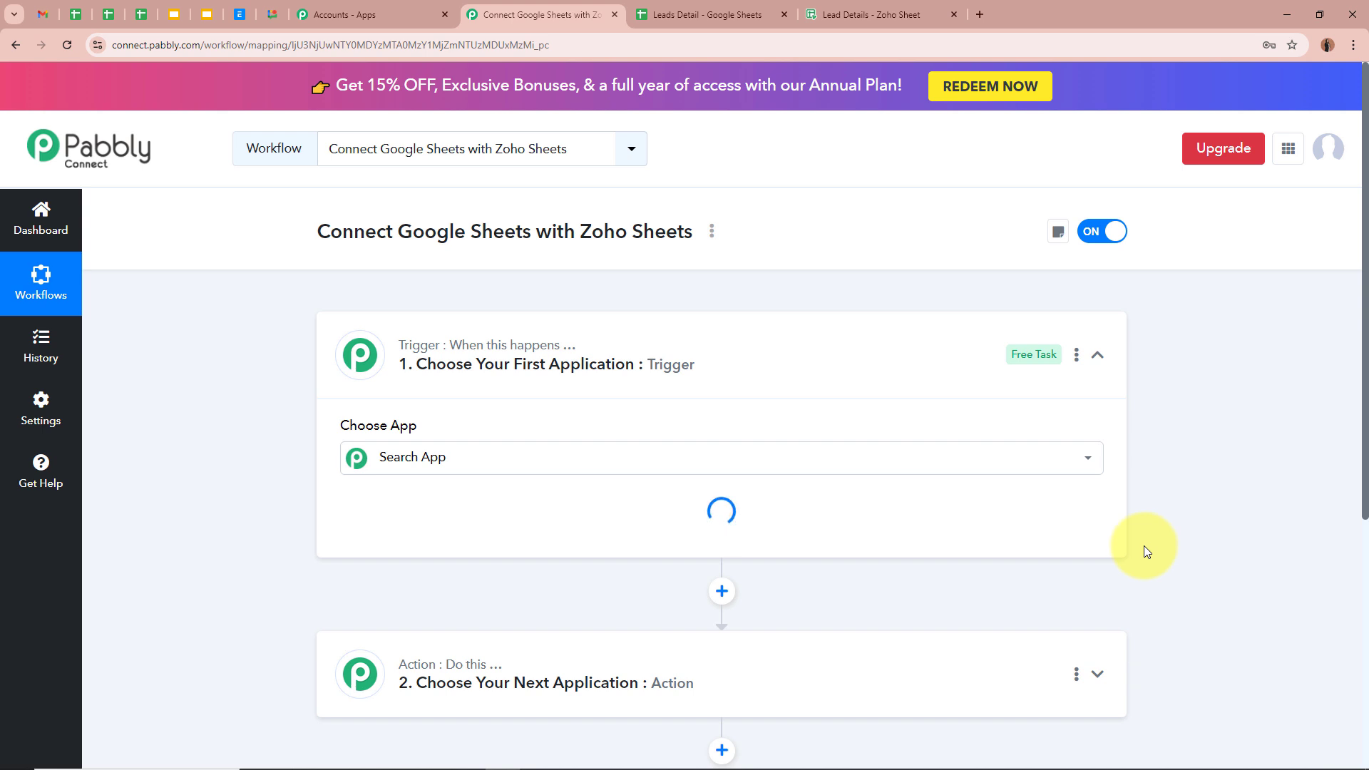
Search the trigger's app list for 'Googl' and choose Google Sheets
left_click_drag(321, 234, 708, 235)
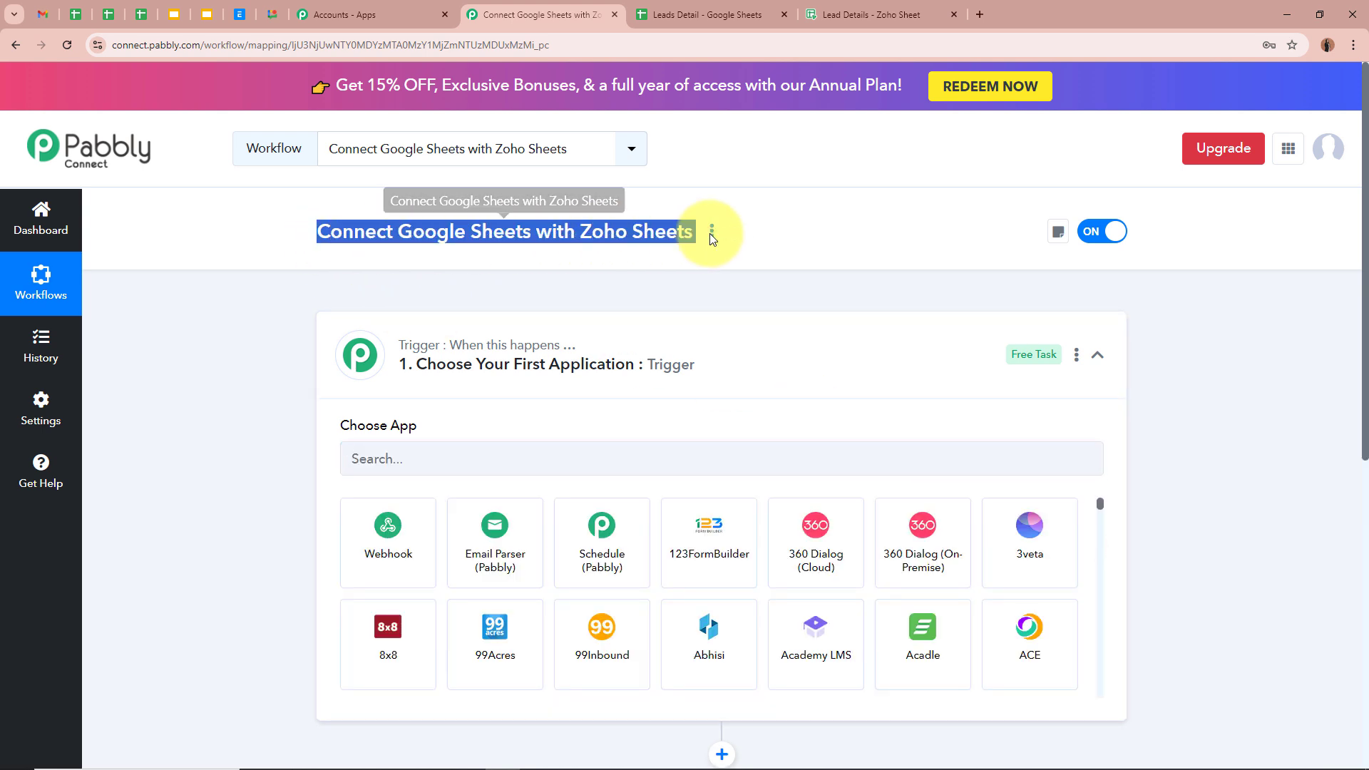
left_click(764, 373)
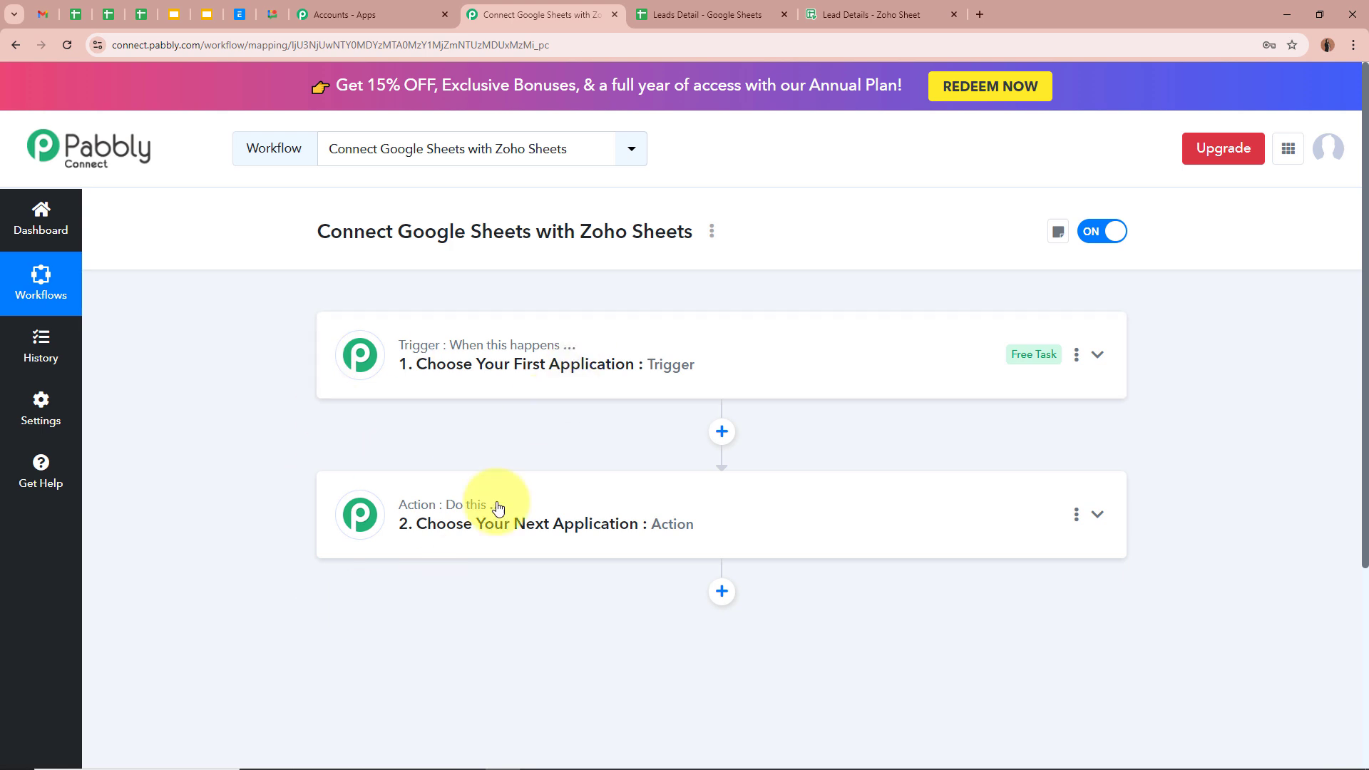
left_click(789, 339)
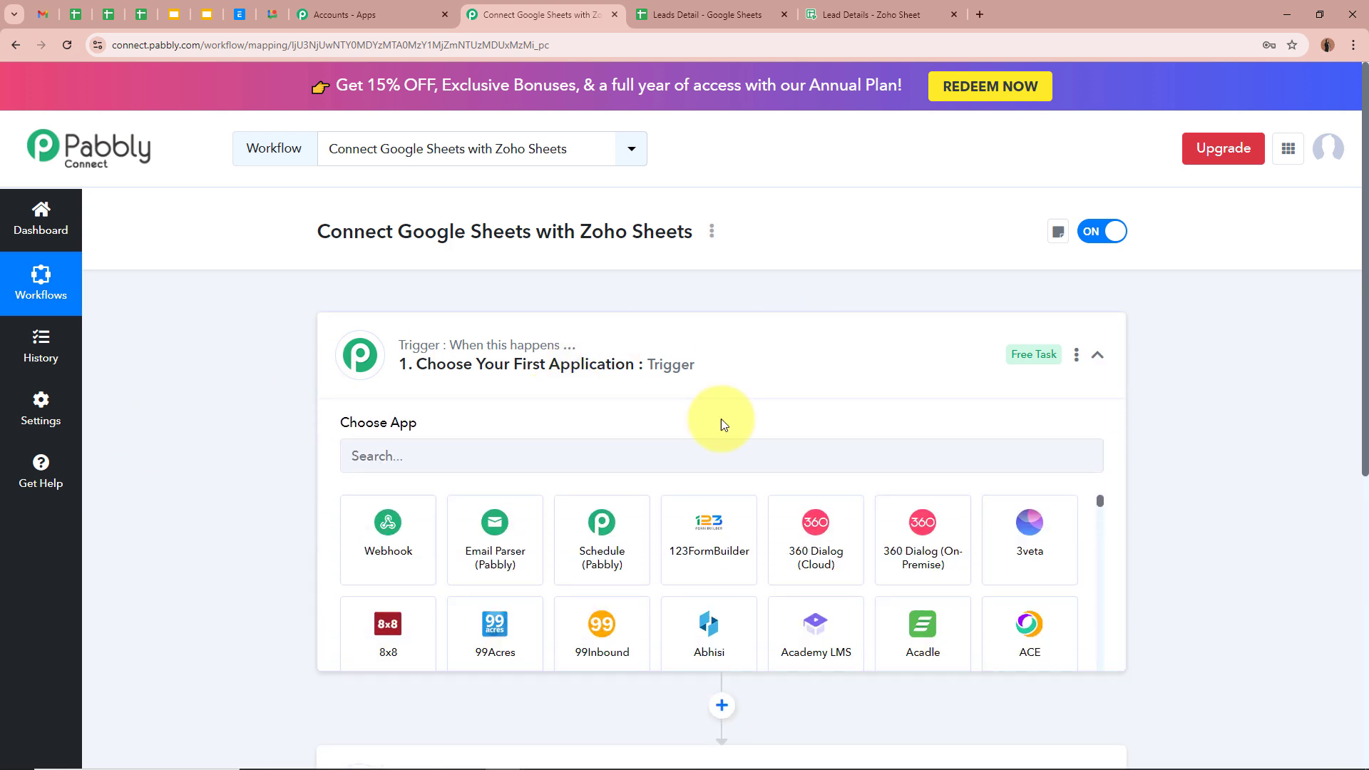
type("Google")
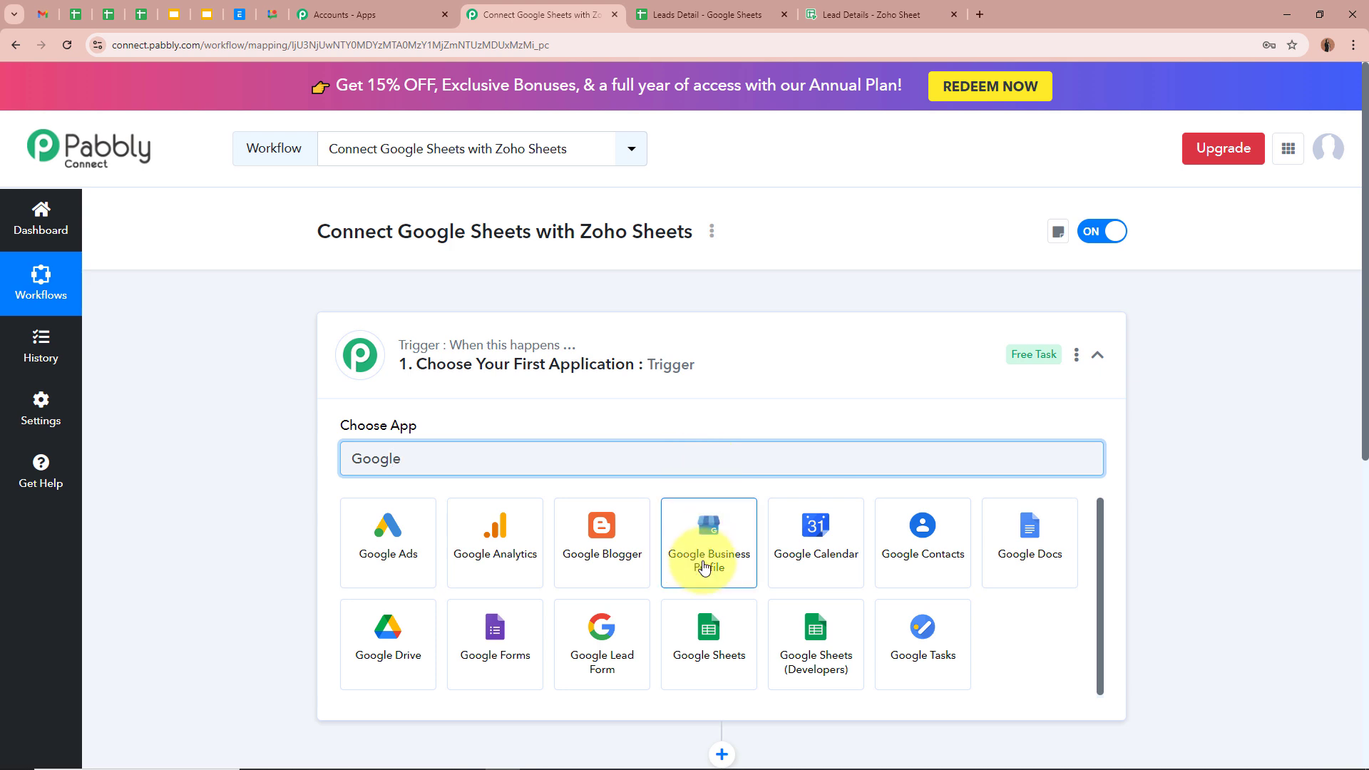
left_click(698, 624)
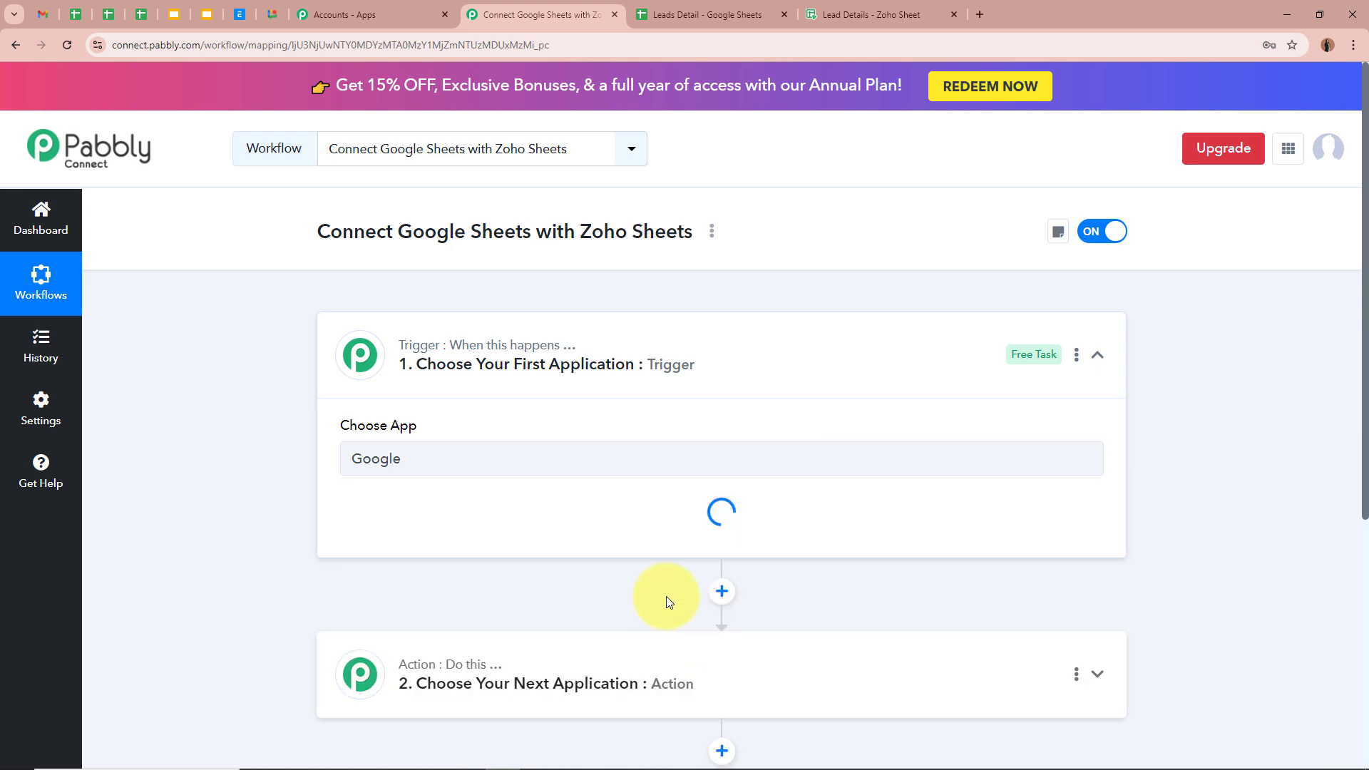
Check row 2 of the Leads Detail Google Sheet and the Lead Details Zoho Sheet, then return to Pabbly
left_click(706, 14)
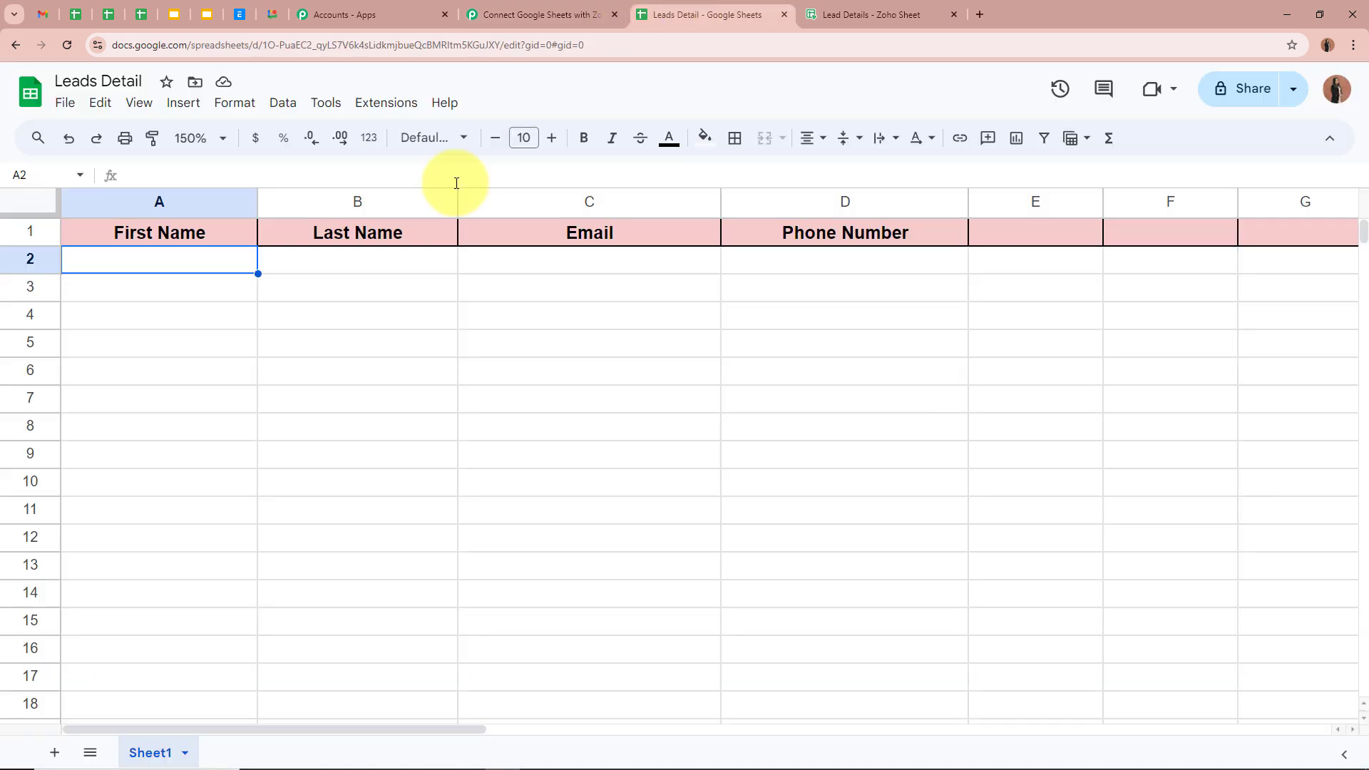
left_click(419, 259)
left_click(652, 260)
left_click(798, 260)
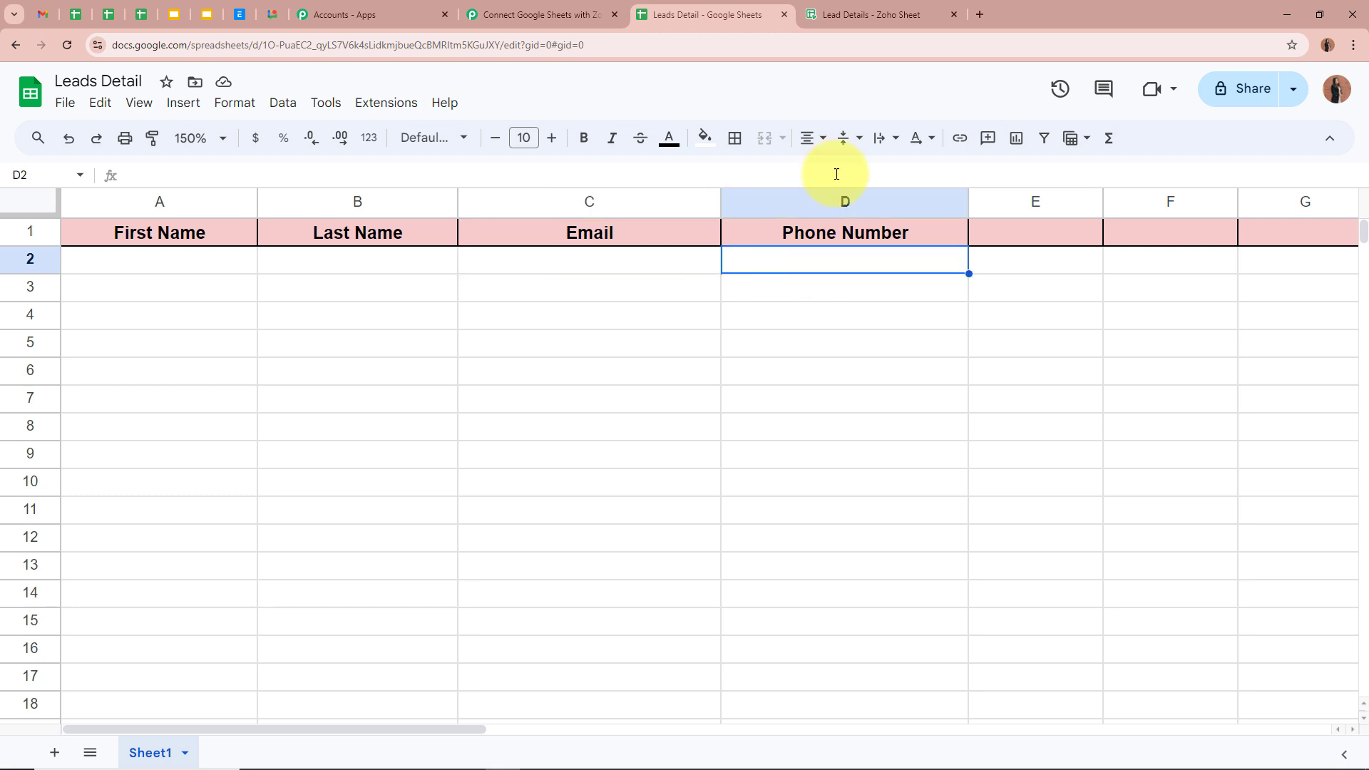
left_click(871, 29)
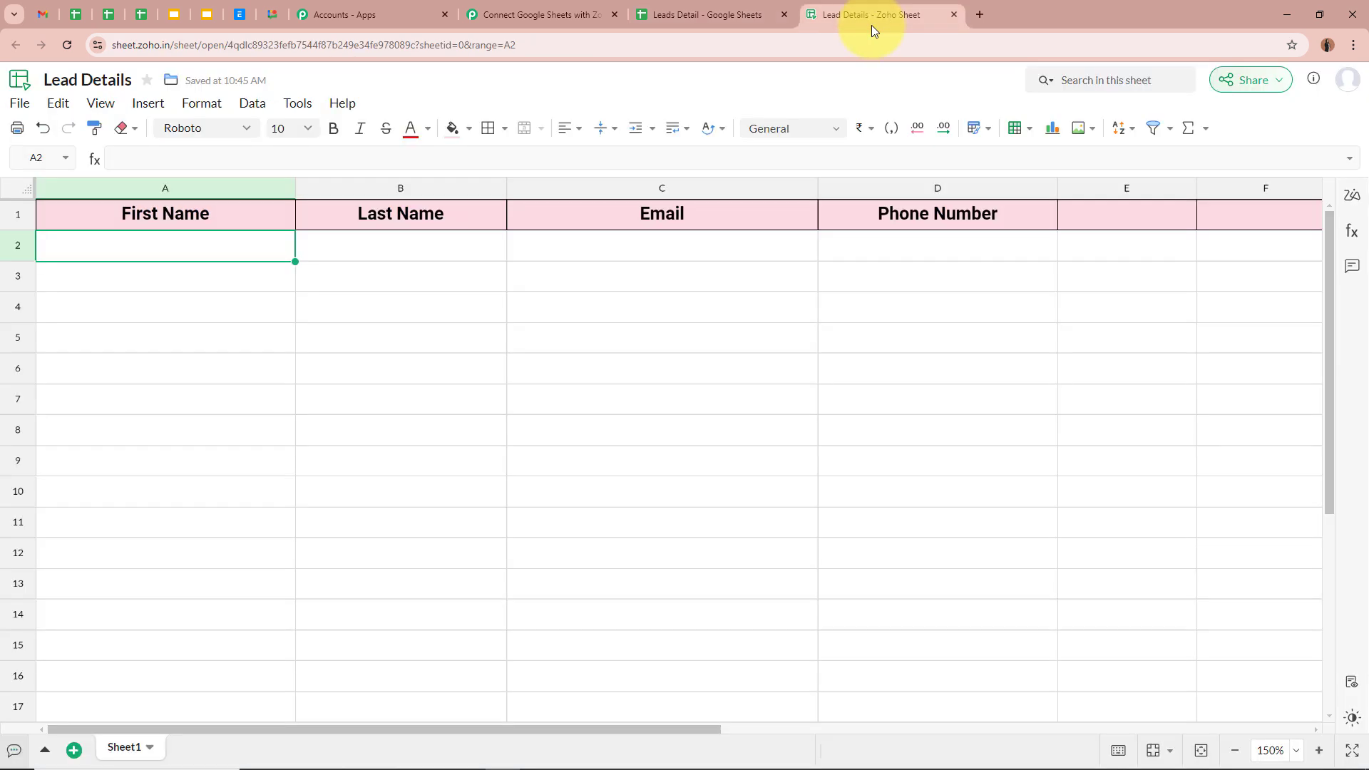
left_click(385, 246)
left_click(656, 247)
left_click(922, 257)
left_click(537, 9)
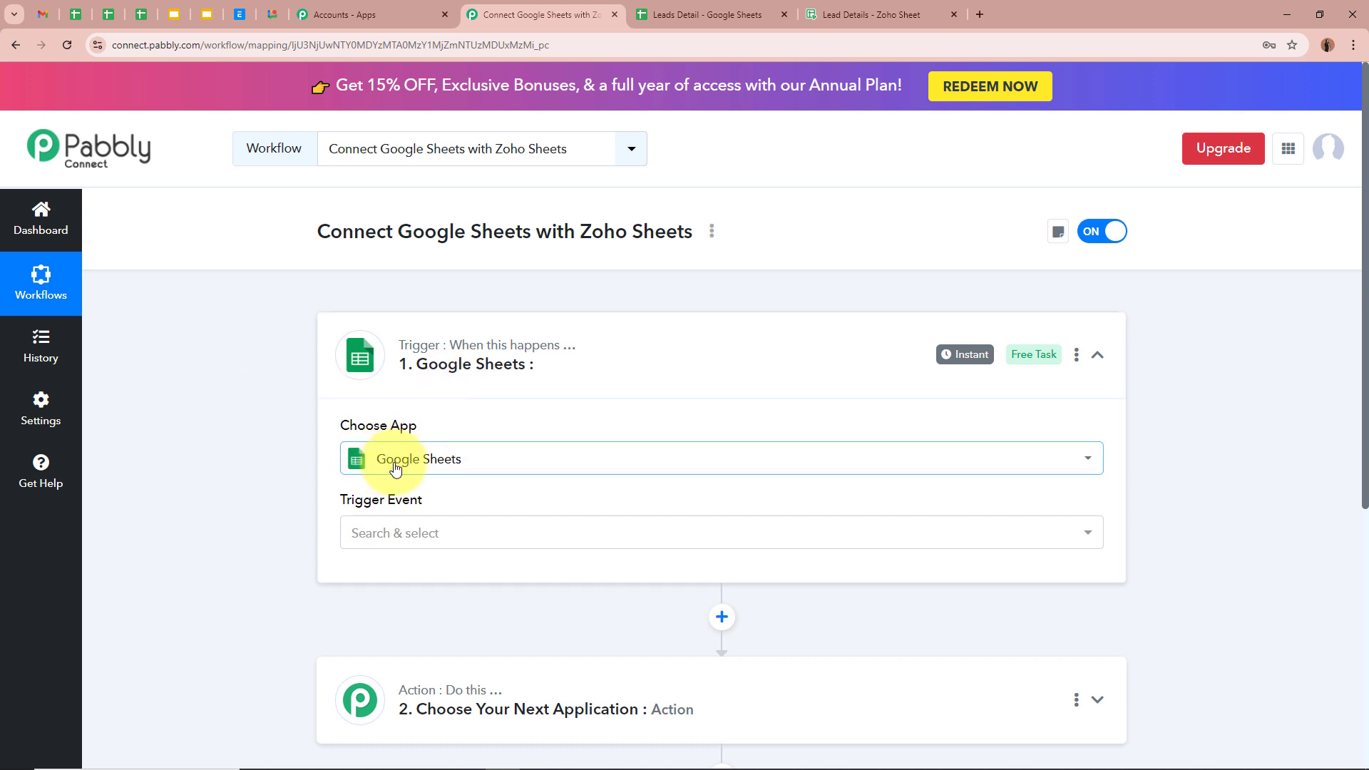
Set the trigger event to New or Updated Spreadsheet Row and review the Leads Detail columns
left_click(452, 542)
left_click(457, 617)
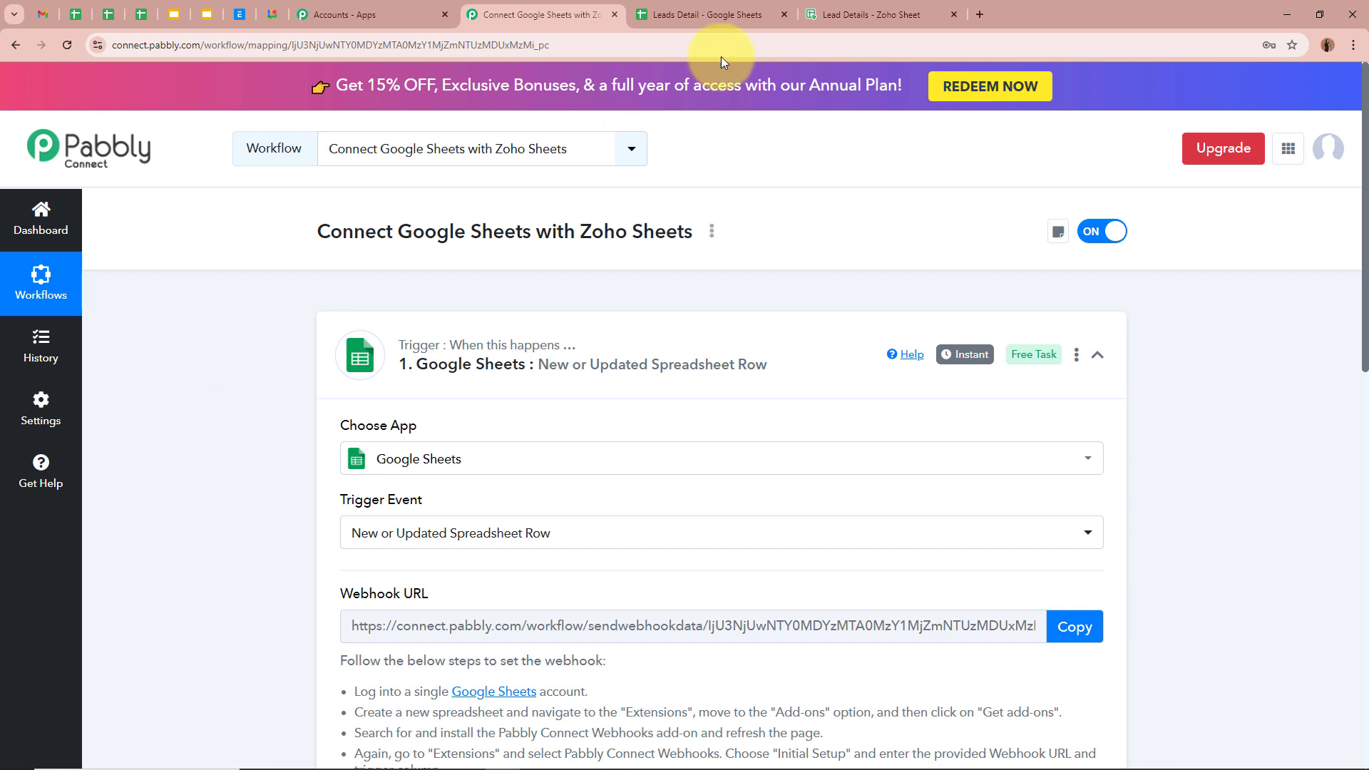
left_click(710, 13)
left_click(189, 264)
left_click(297, 261)
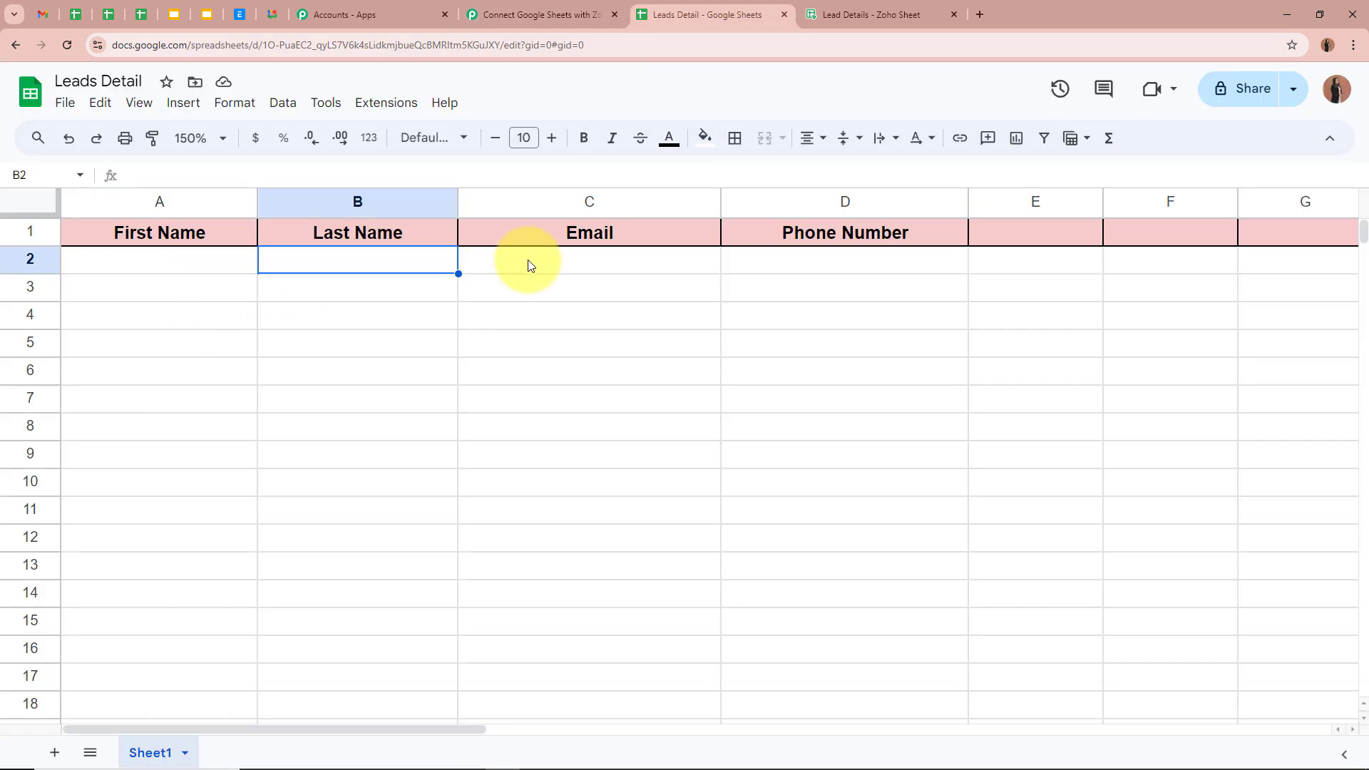
left_click(568, 262)
left_click(852, 266)
left_click(847, 335)
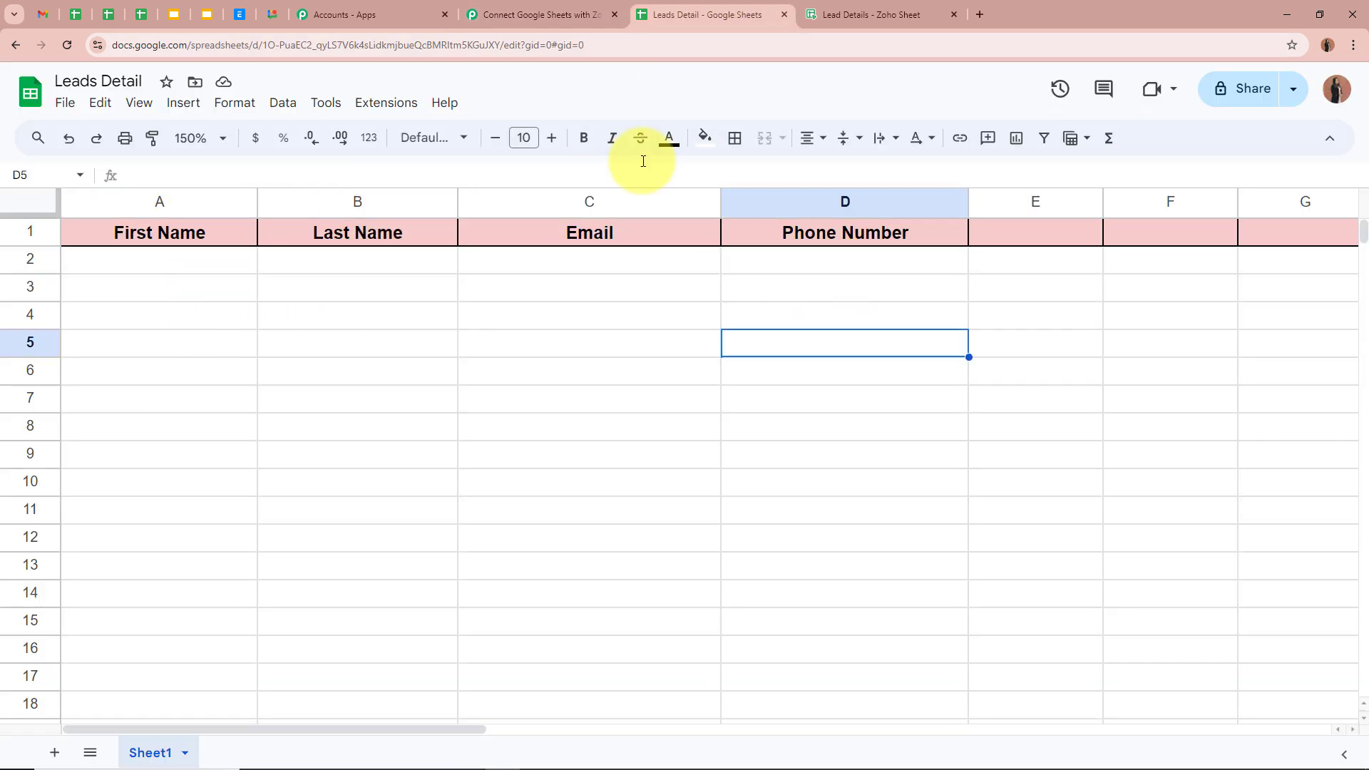
left_click(566, 16)
Copy the trigger's webhook URL and go to the Leads Detail spreadsheet
scroll(184, 533, "down", 4)
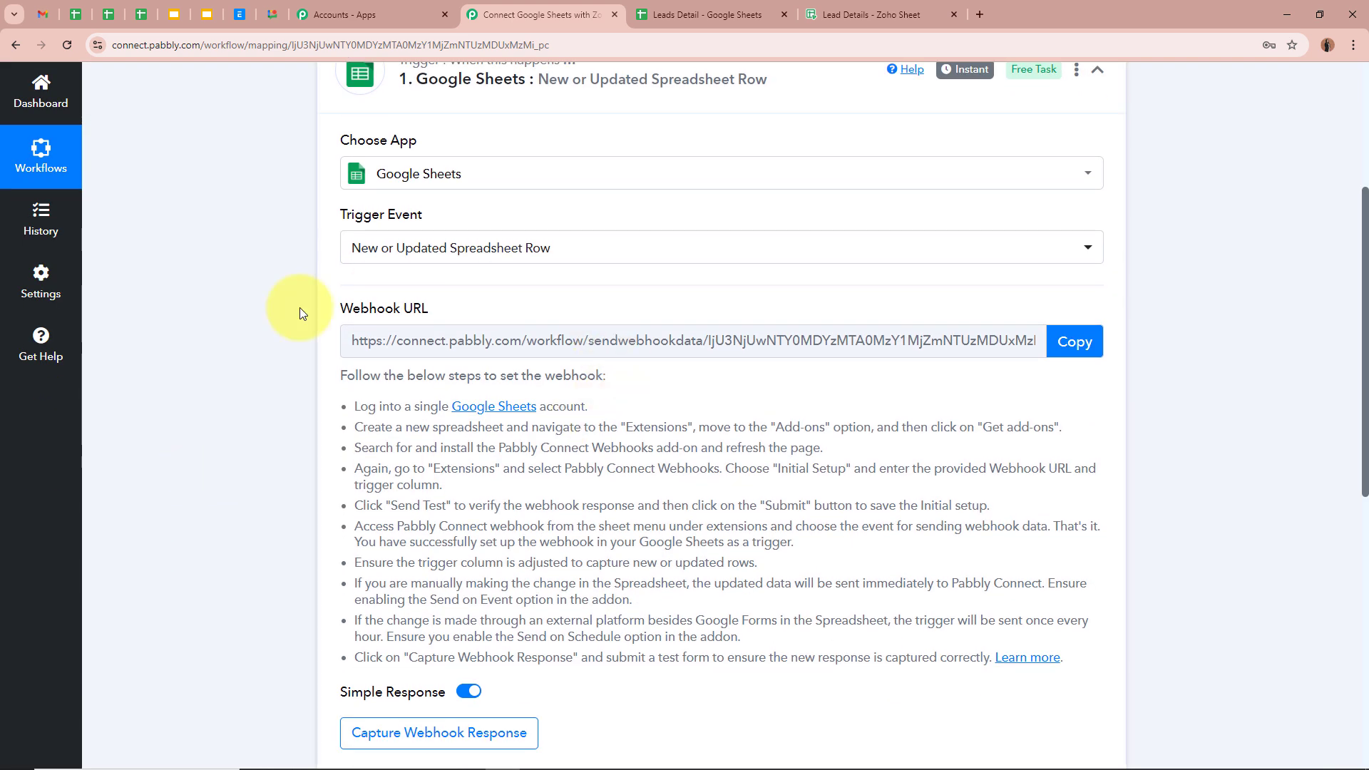
left_click_drag(335, 307, 452, 316)
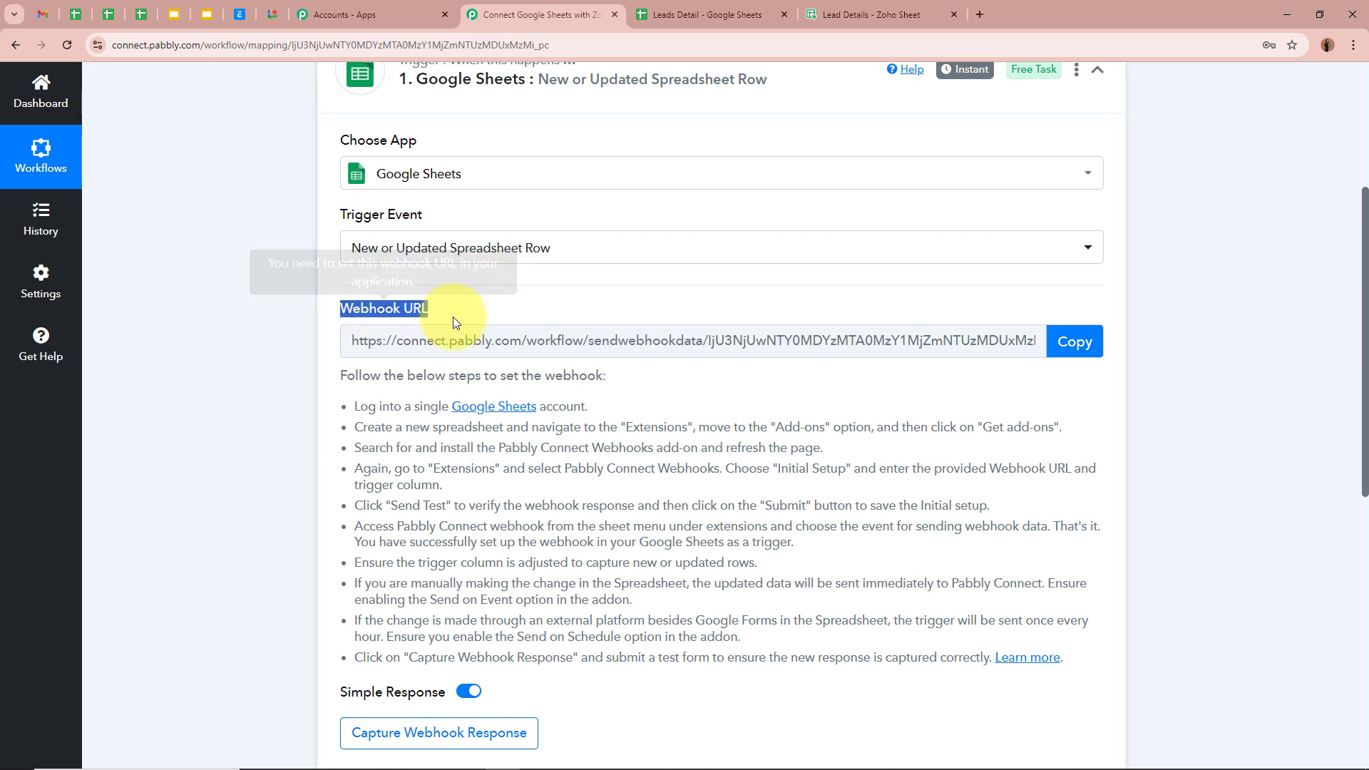
left_click(174, 383)
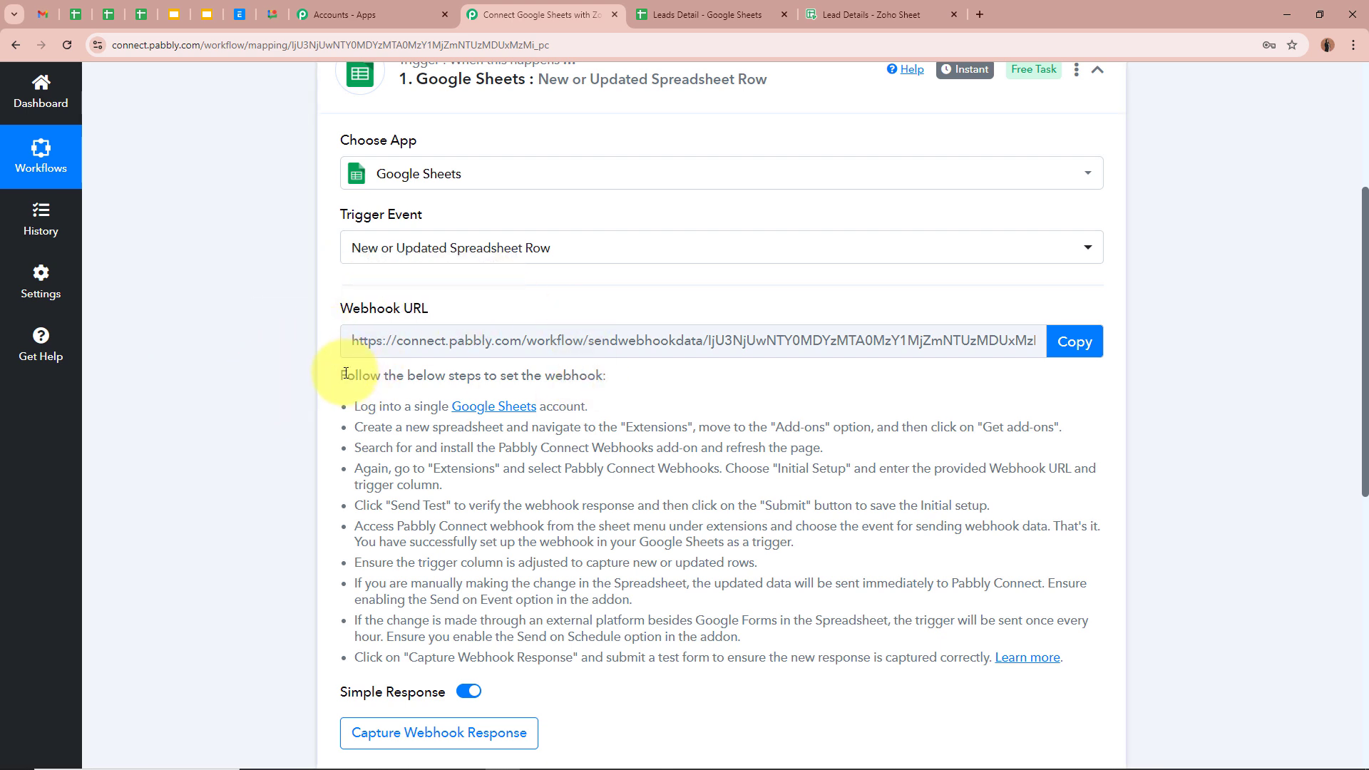
left_click_drag(343, 372, 907, 663)
left_click(917, 623)
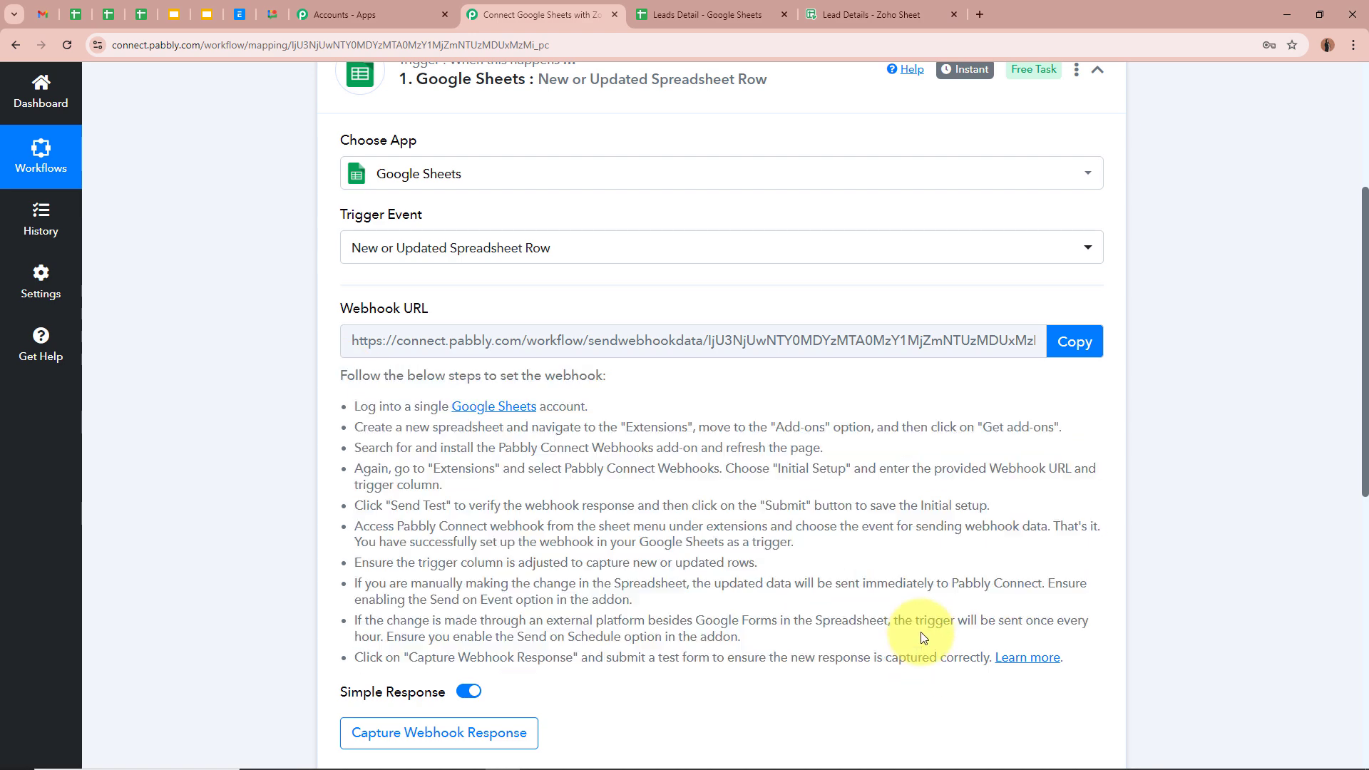
left_click(1076, 342)
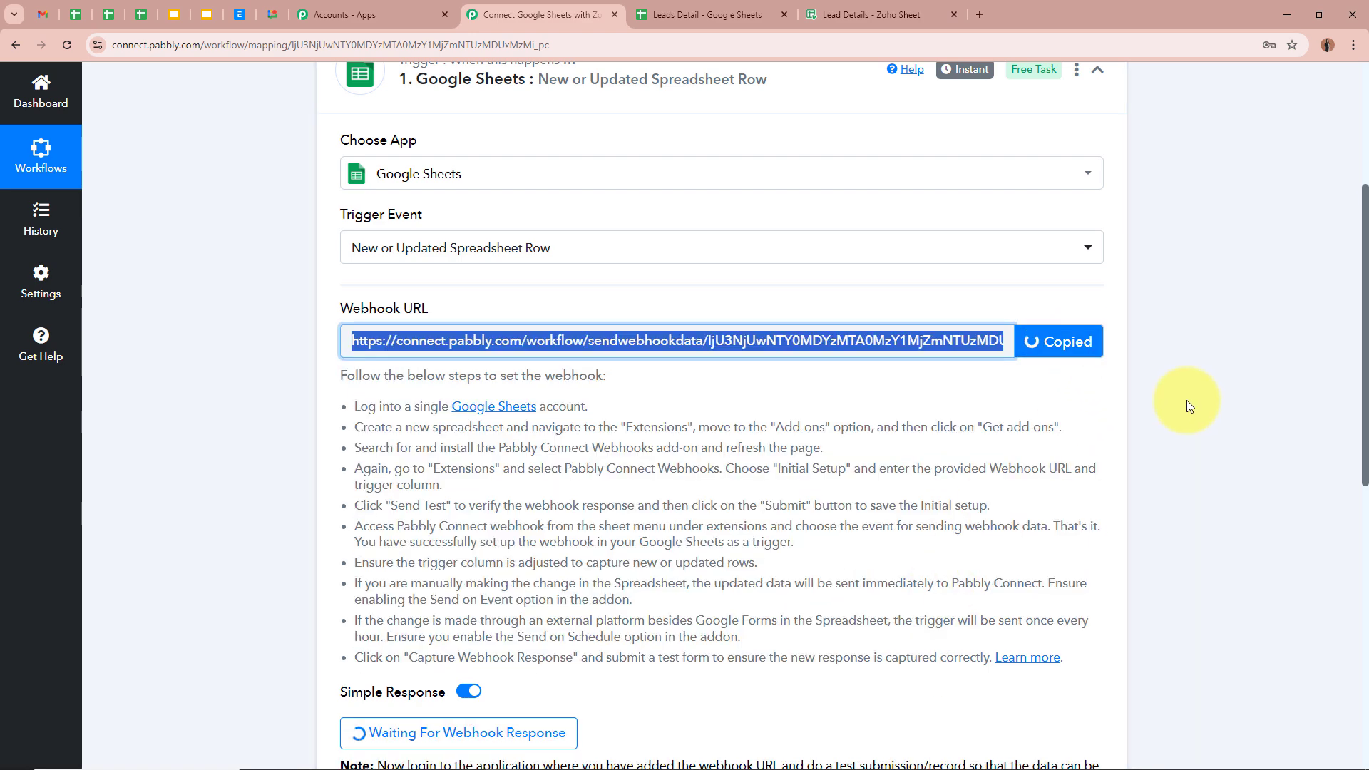
scroll(1187, 400, "up", 4)
left_click(1202, 441)
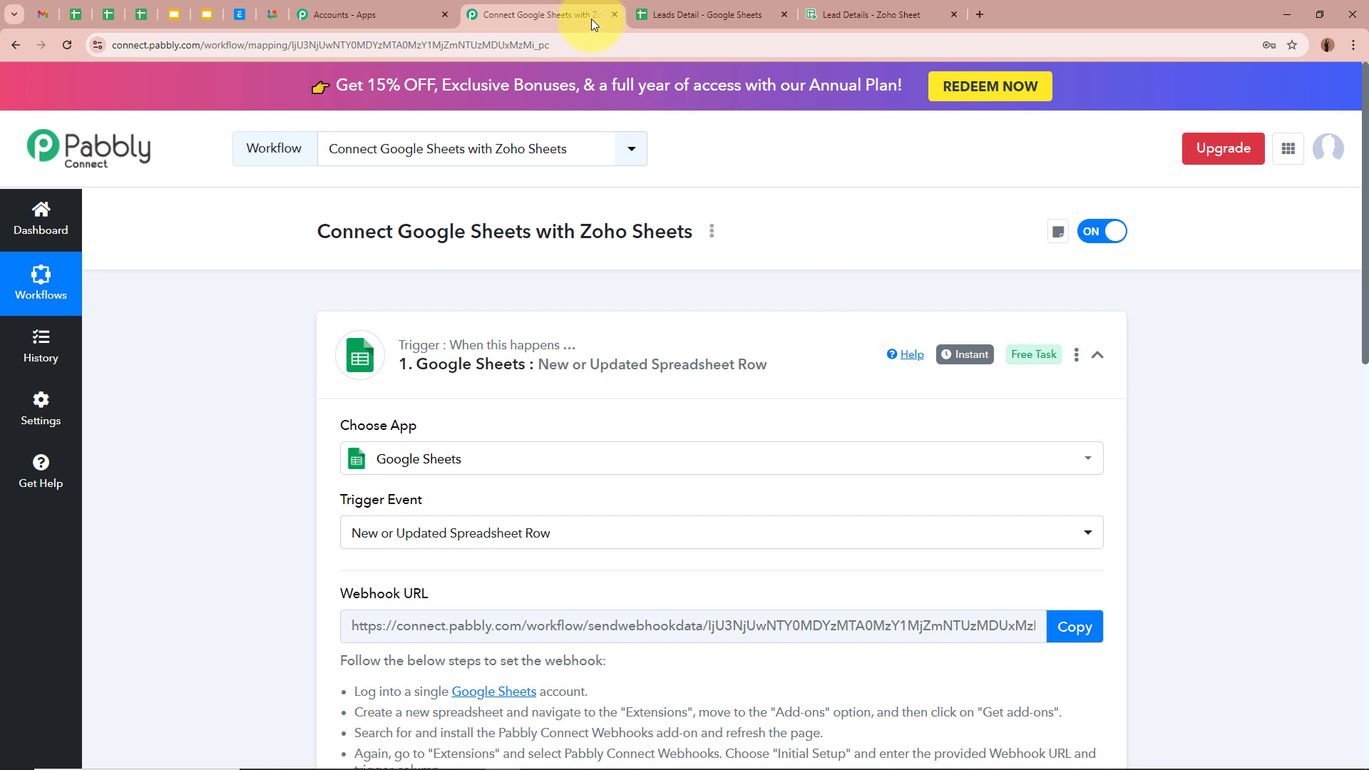
left_click(714, 10)
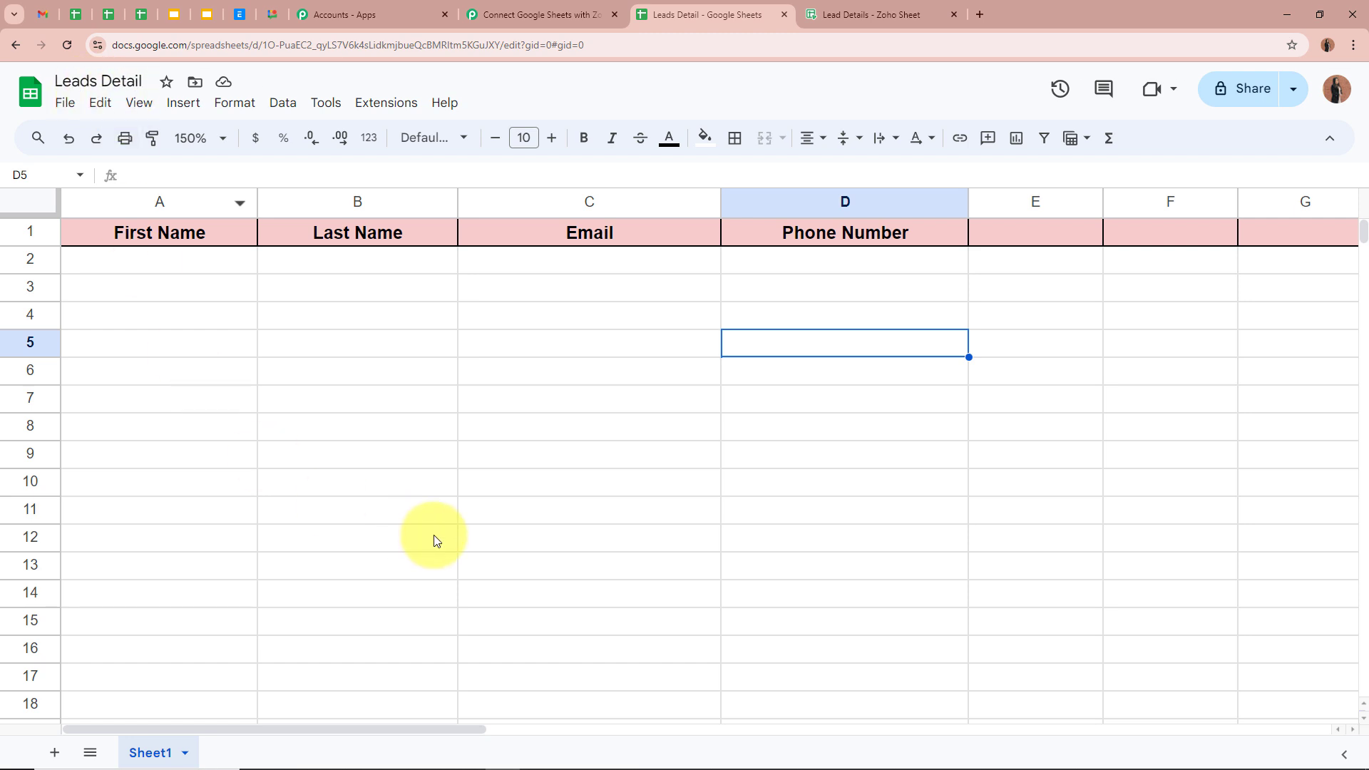
Find the Pabbly Connect Webhooks add-on by searching 'pabbly' in the Marketplace, then close it
left_click(152, 261)
left_click(573, 265)
left_click(784, 268)
left_click(812, 377)
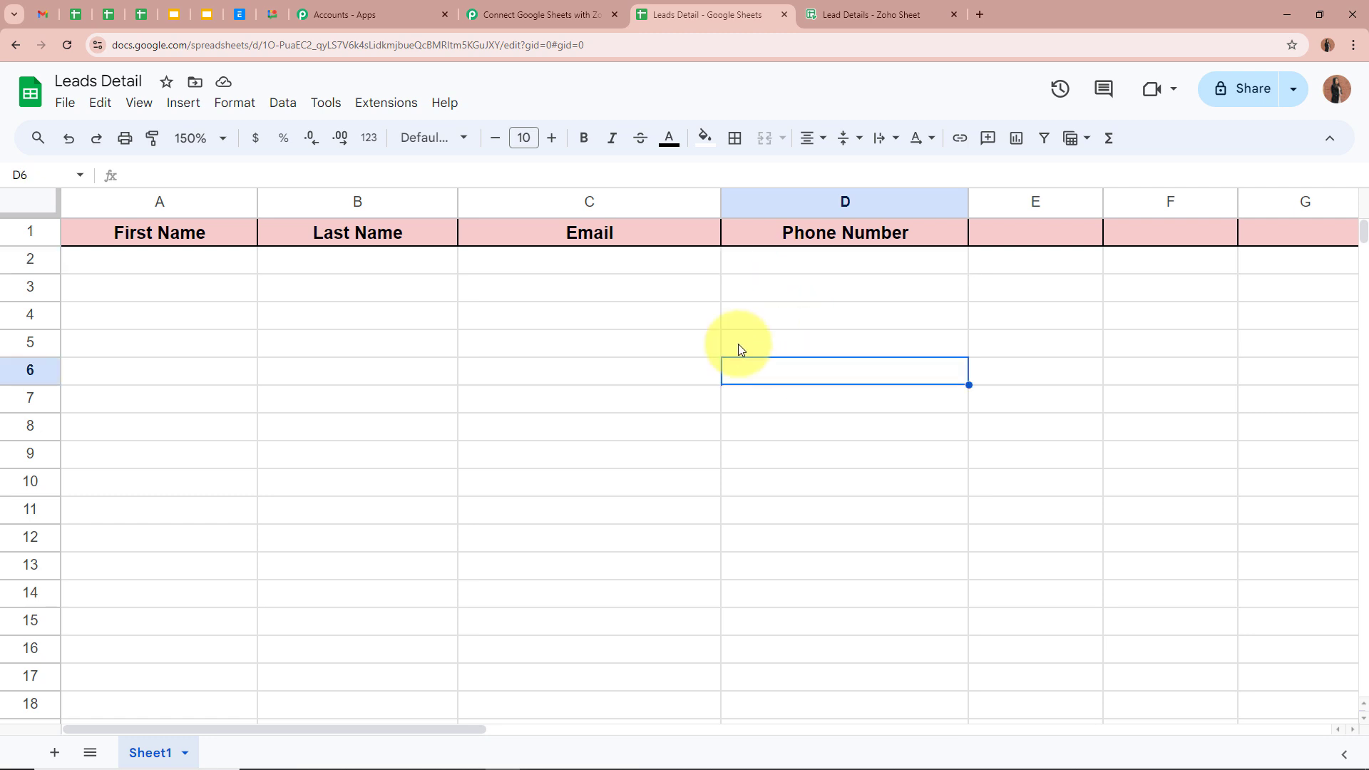
left_click(387, 104)
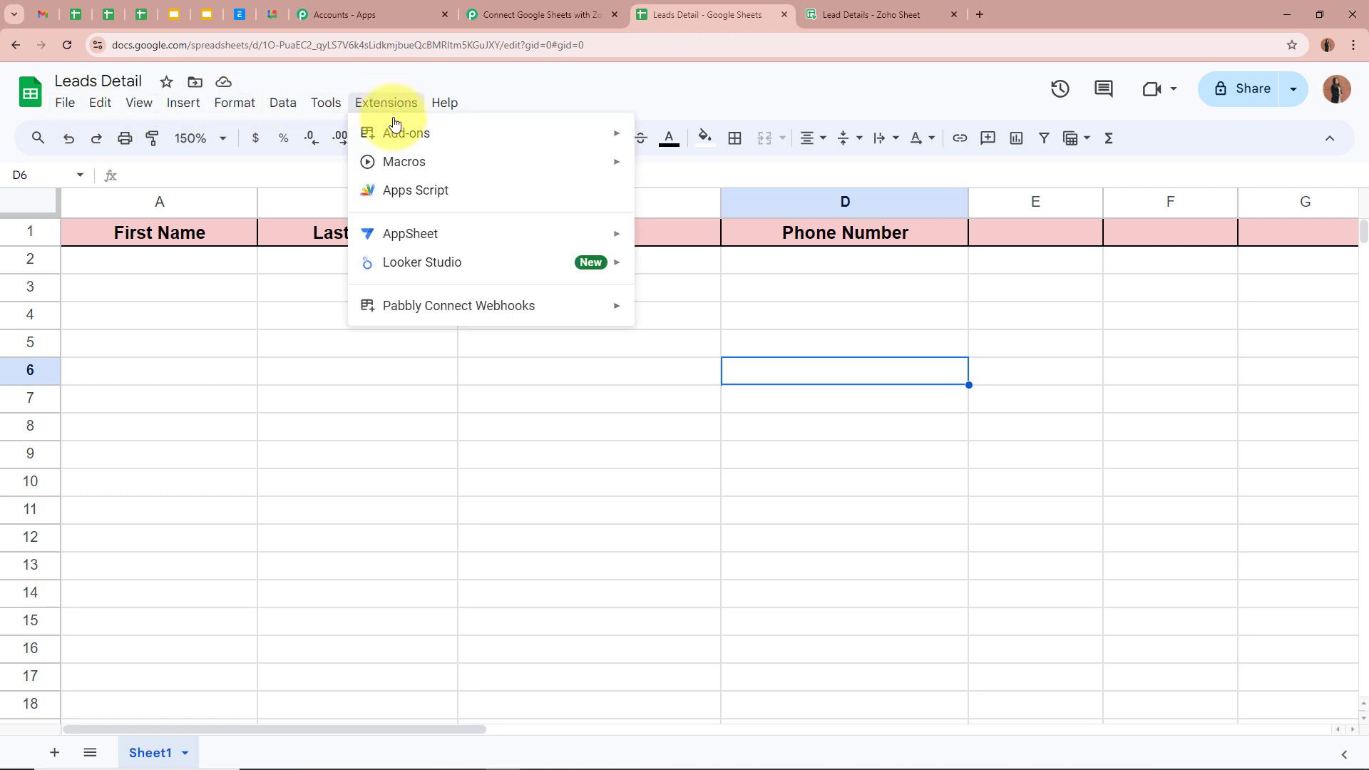
mouse_move(384, 133)
left_click(679, 148)
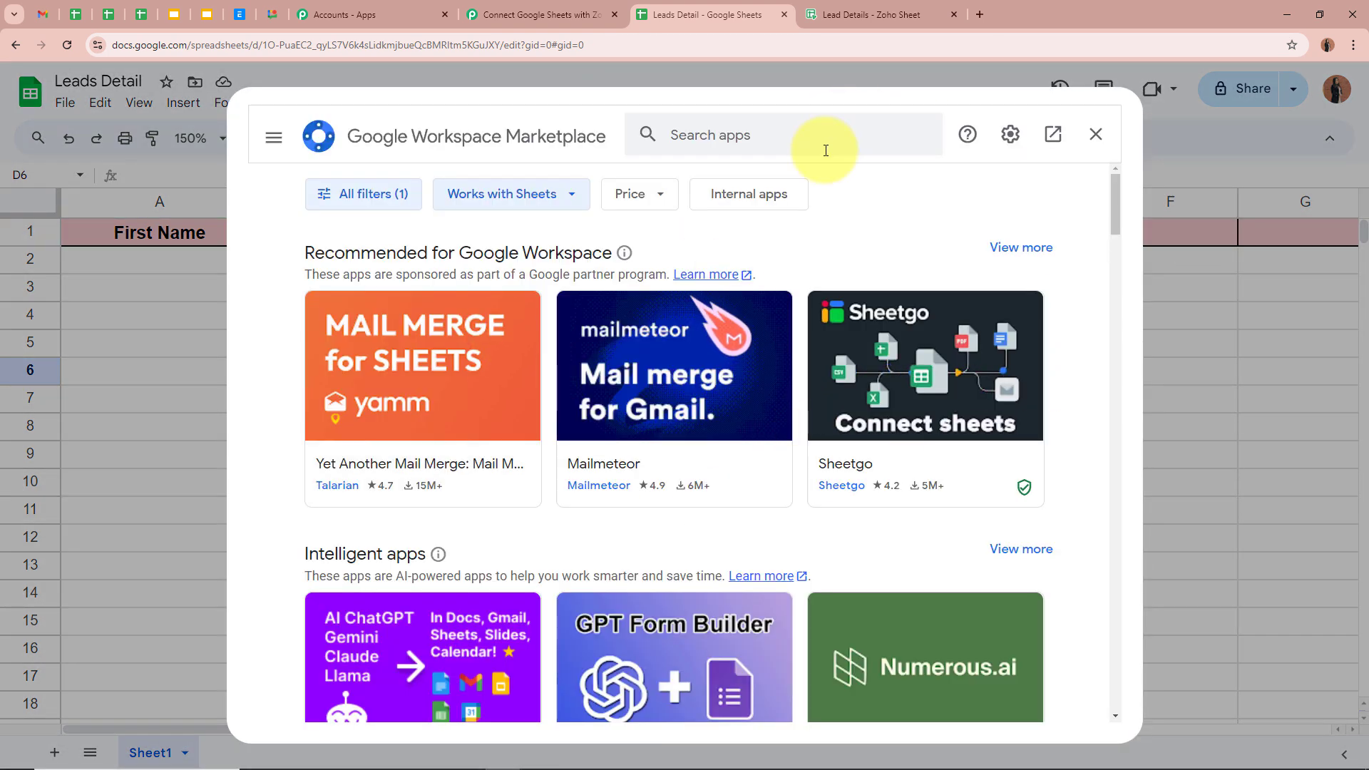
left_click(823, 145)
type("pabbly")
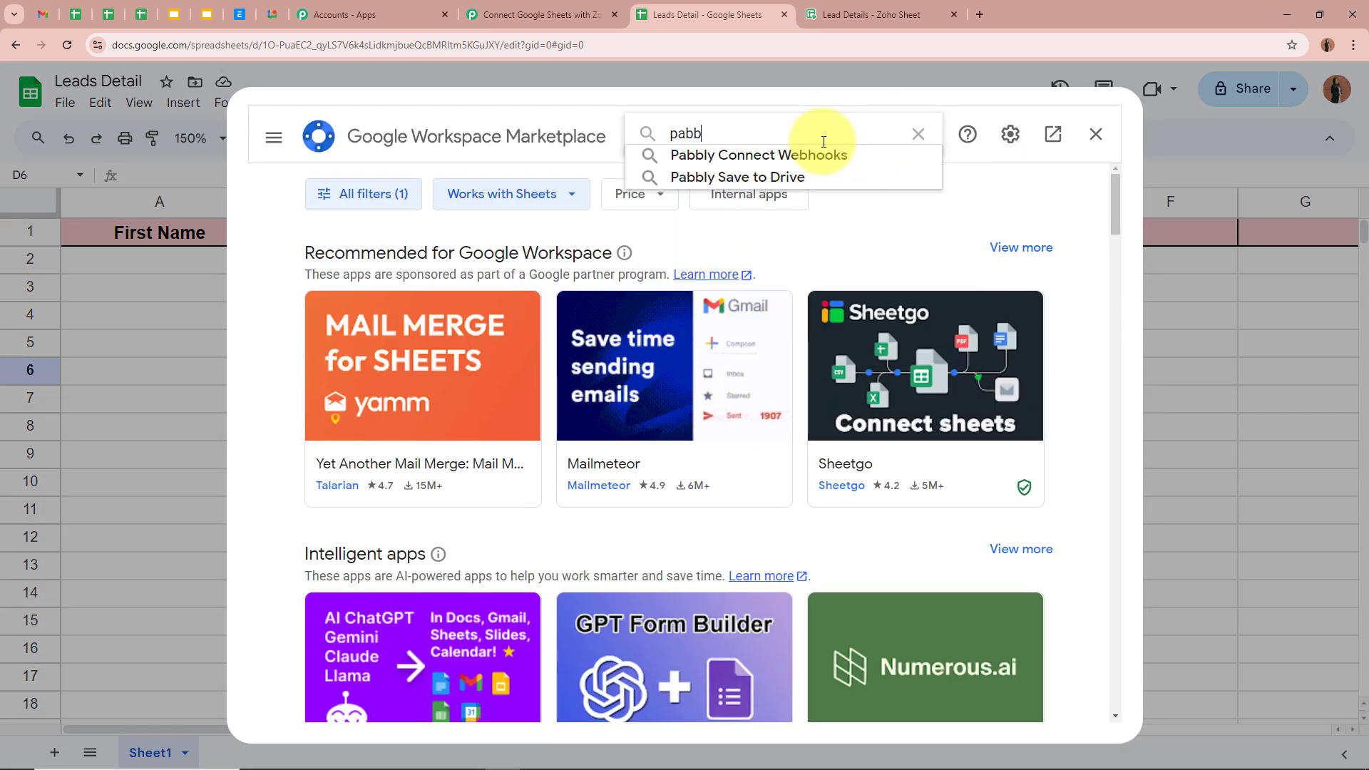
left_click(821, 154)
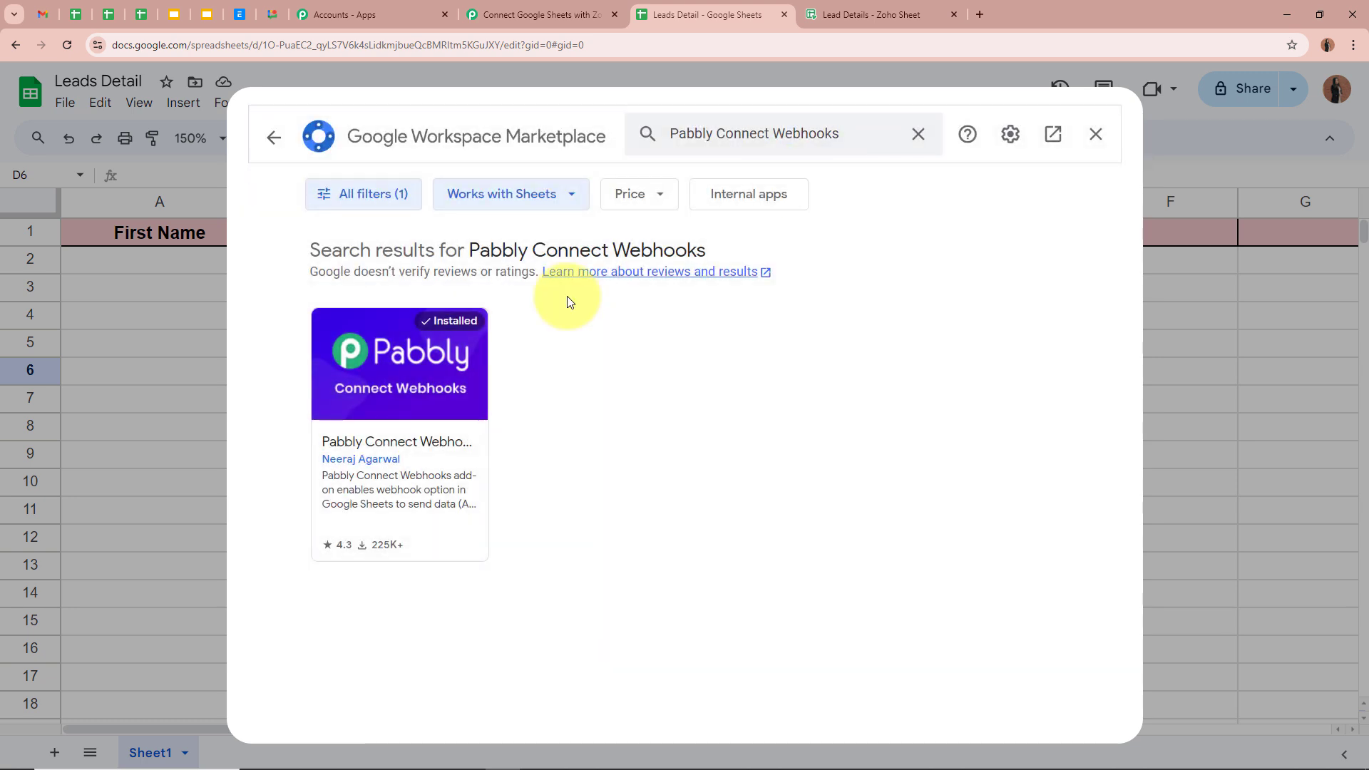
left_click(399, 431)
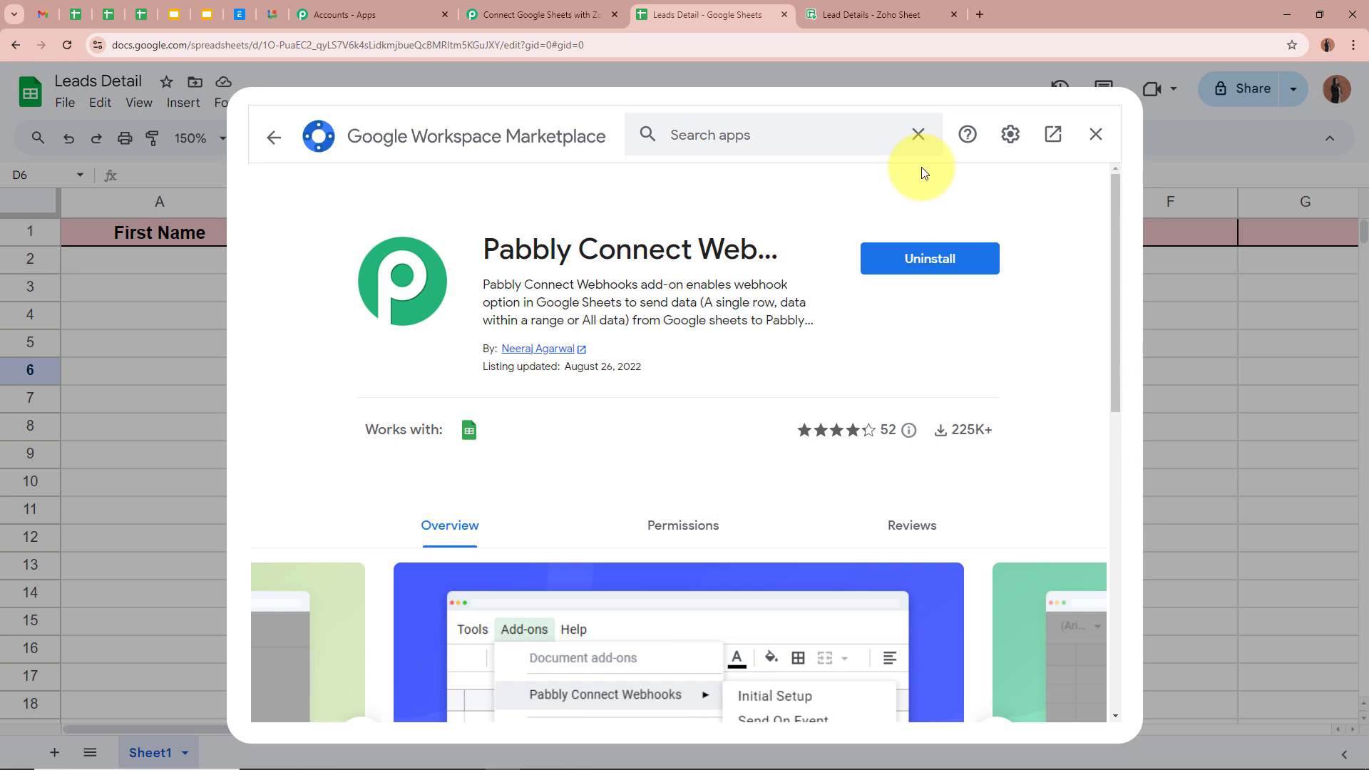
left_click(924, 264)
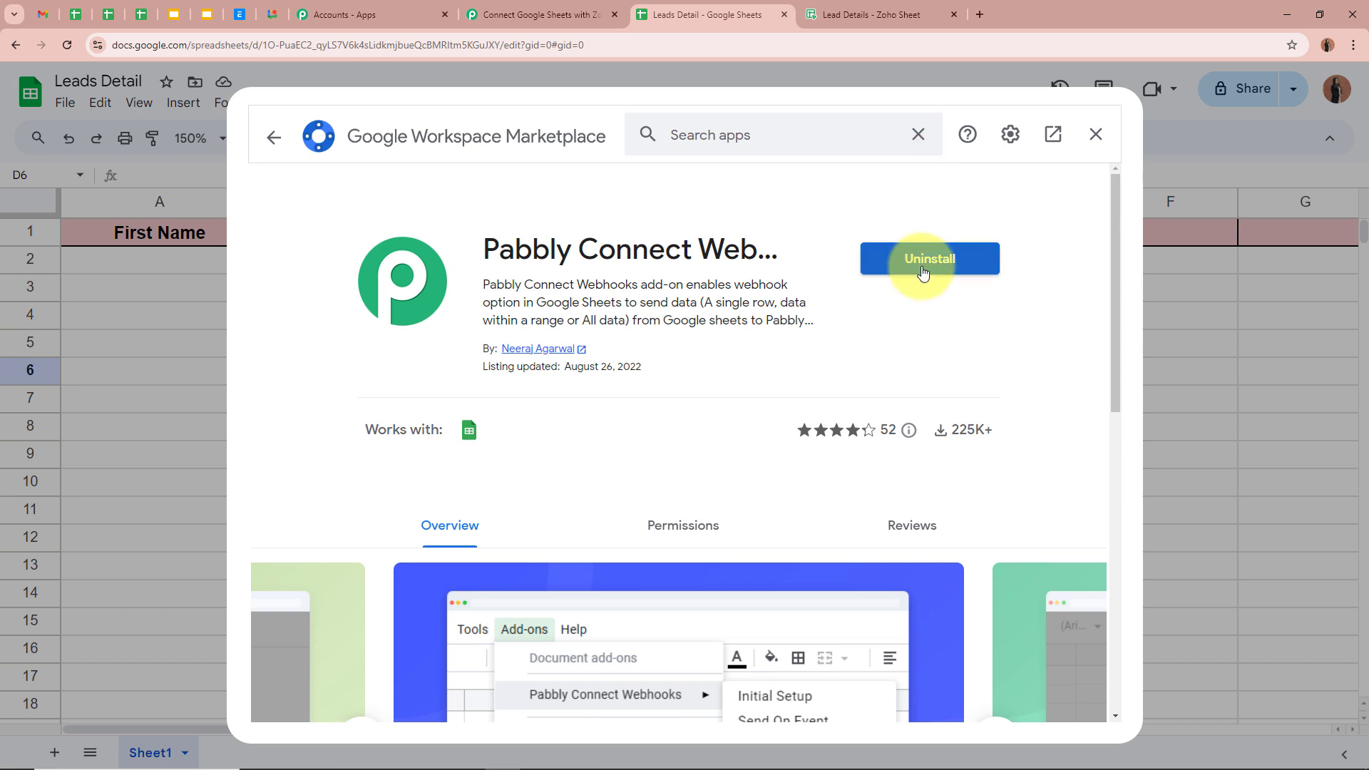
left_click(1097, 139)
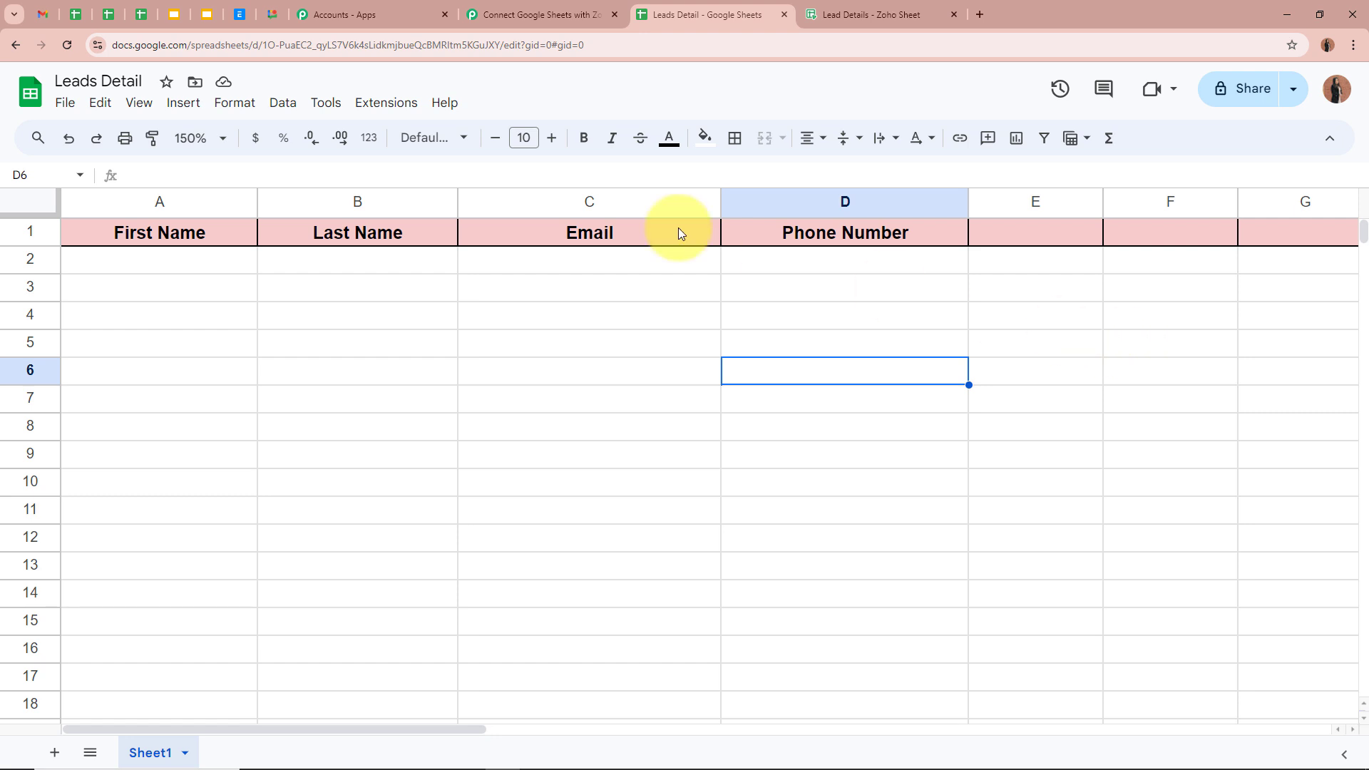
Reload the sheet and launch Pabbly Connect Webhooks' Initial Setup from Extensions
left_click(67, 45)
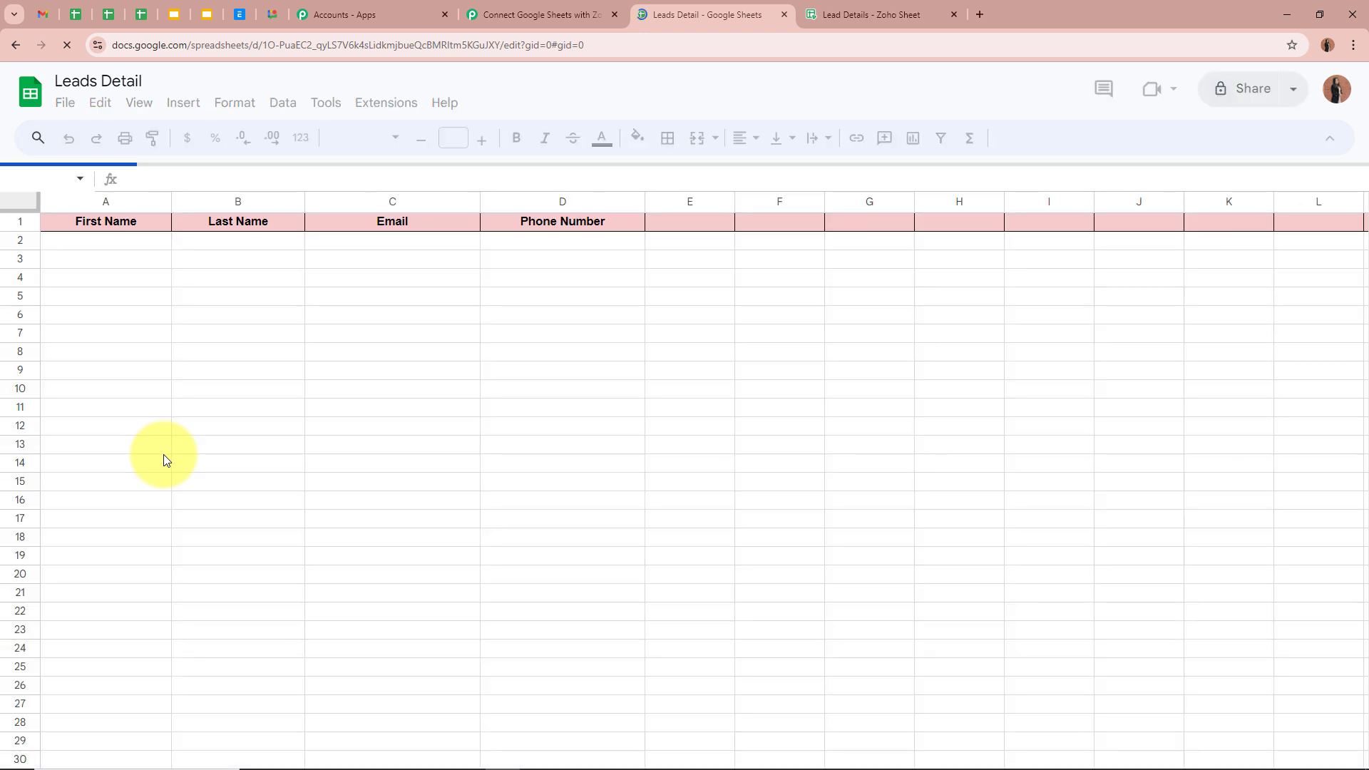
left_click(379, 103)
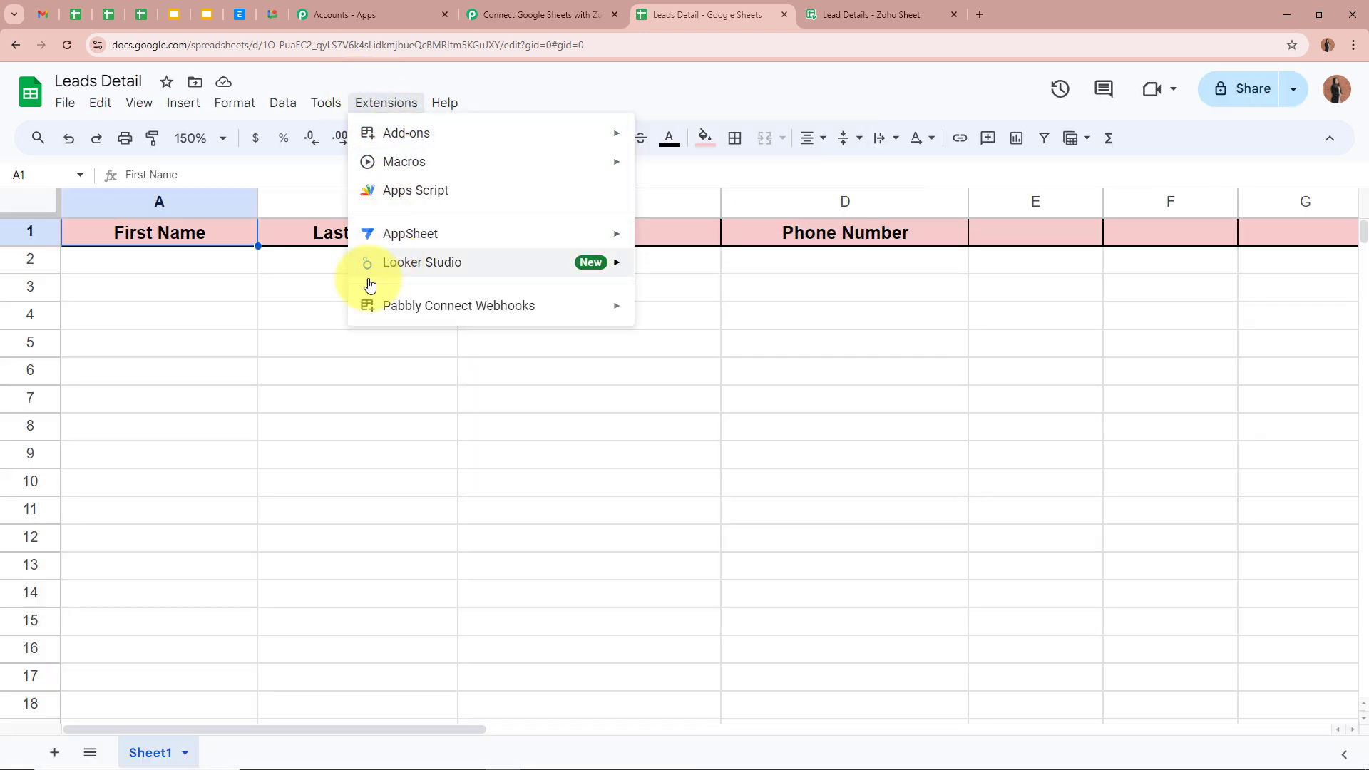
mouse_move(473, 314)
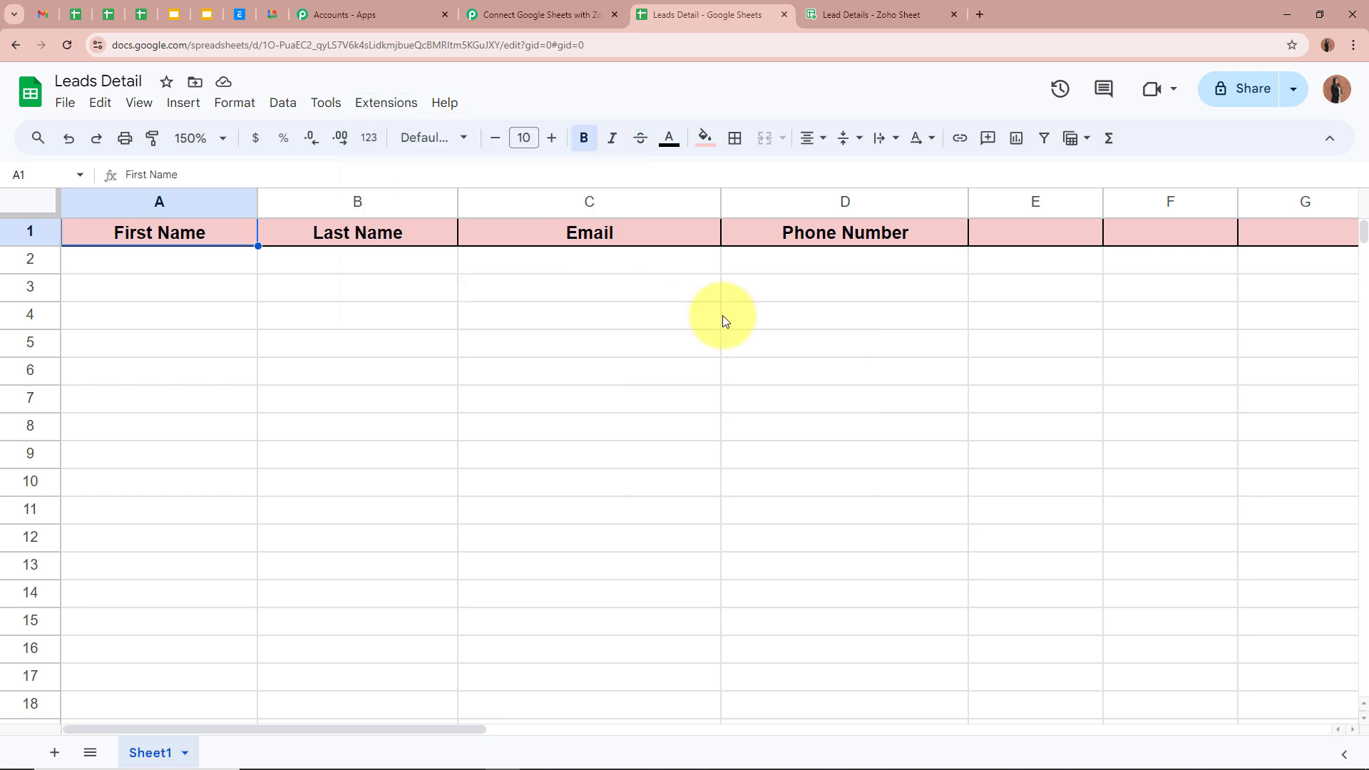
left_click(695, 317)
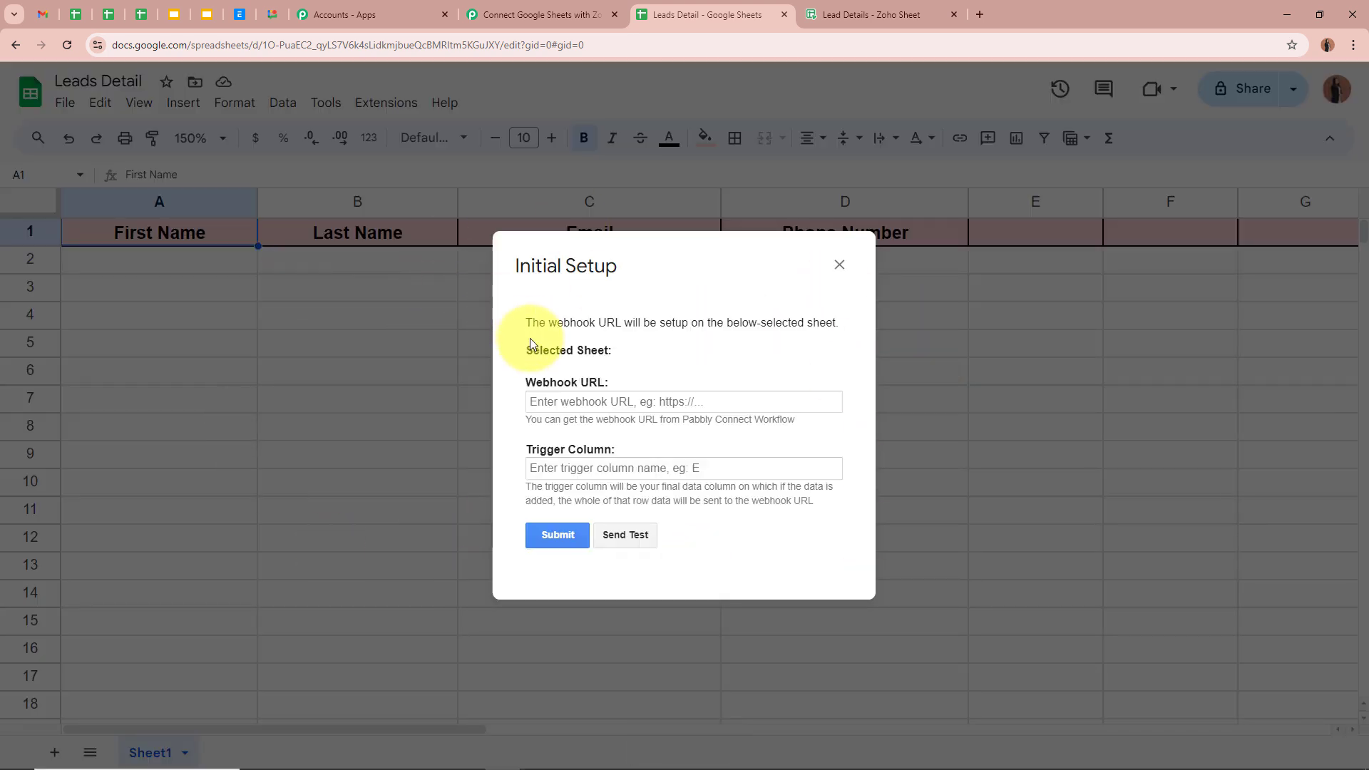
Paste the copied Pabbly webhook URL into the Webhook URL field
triple_click(536, 382)
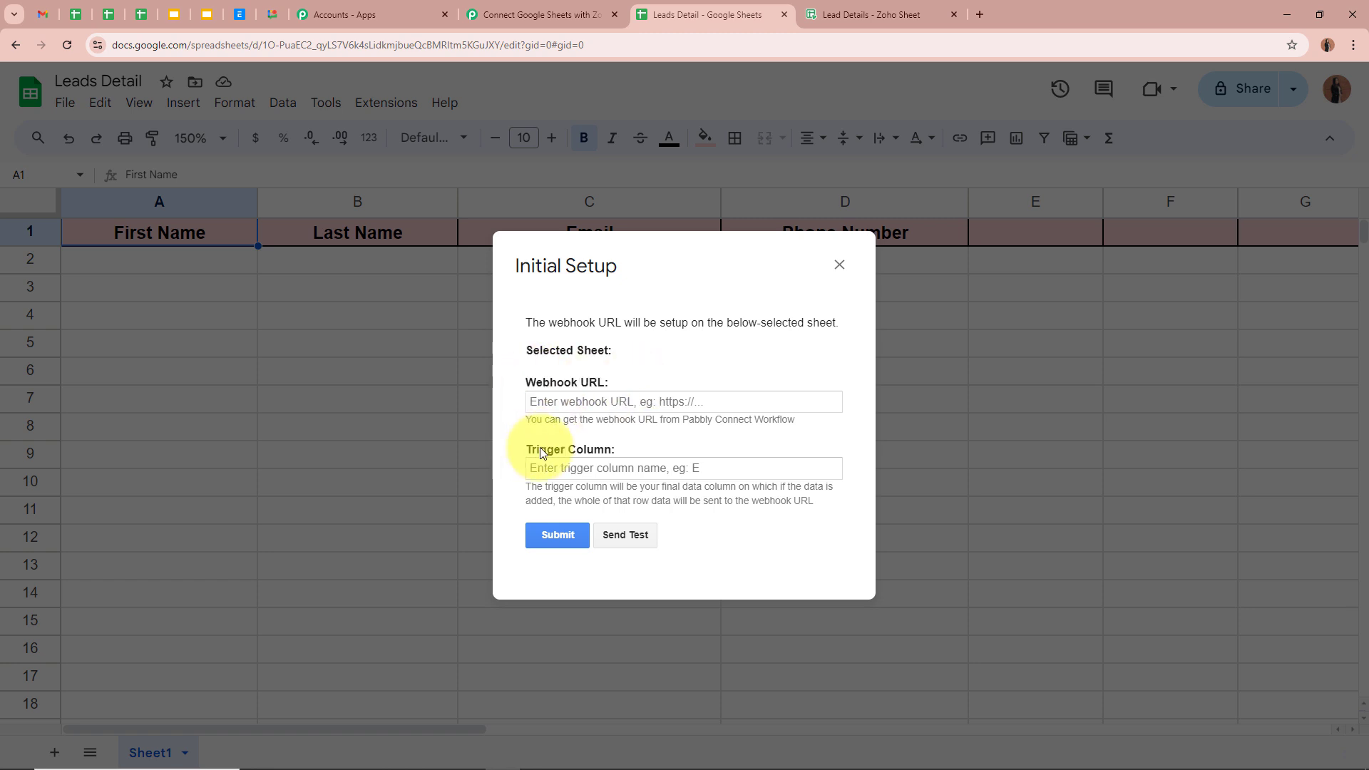
triple_click(535, 449)
left_click(633, 401)
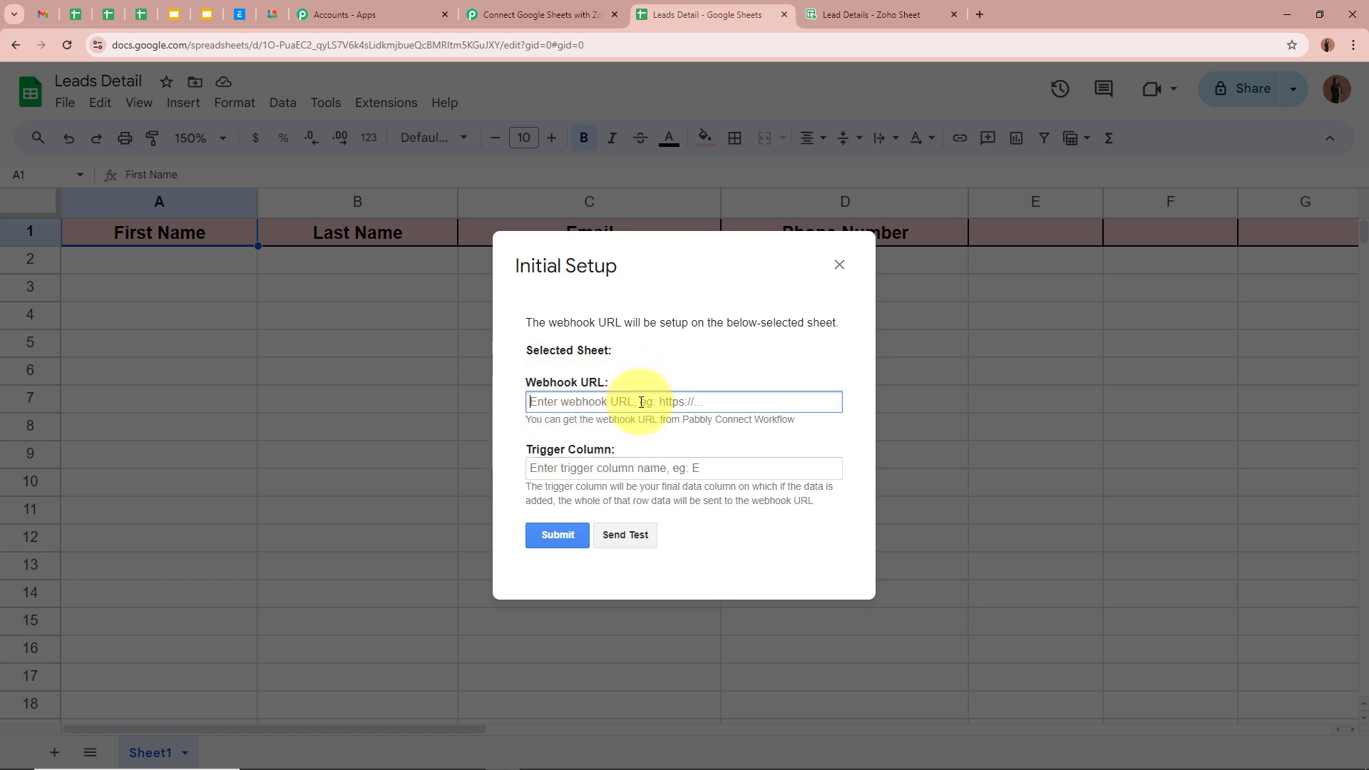
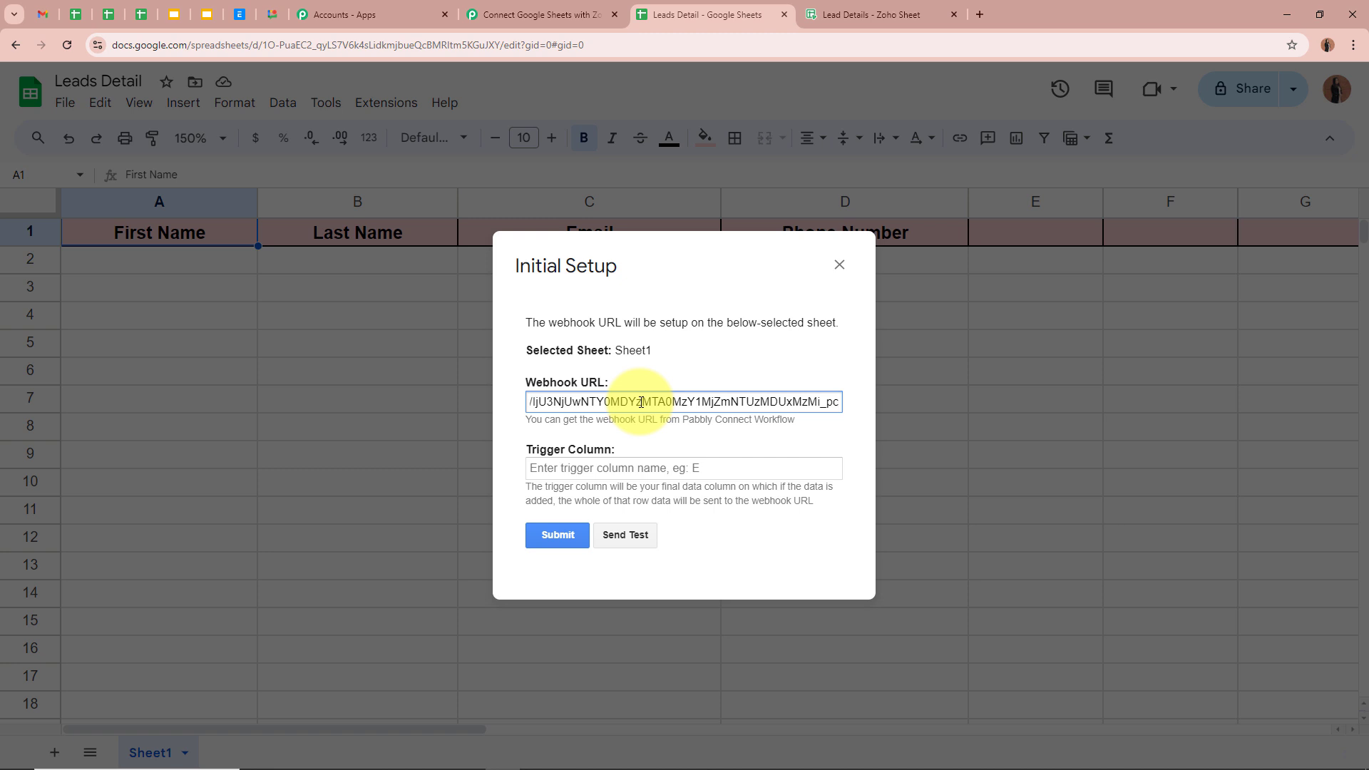
left_click(686, 446)
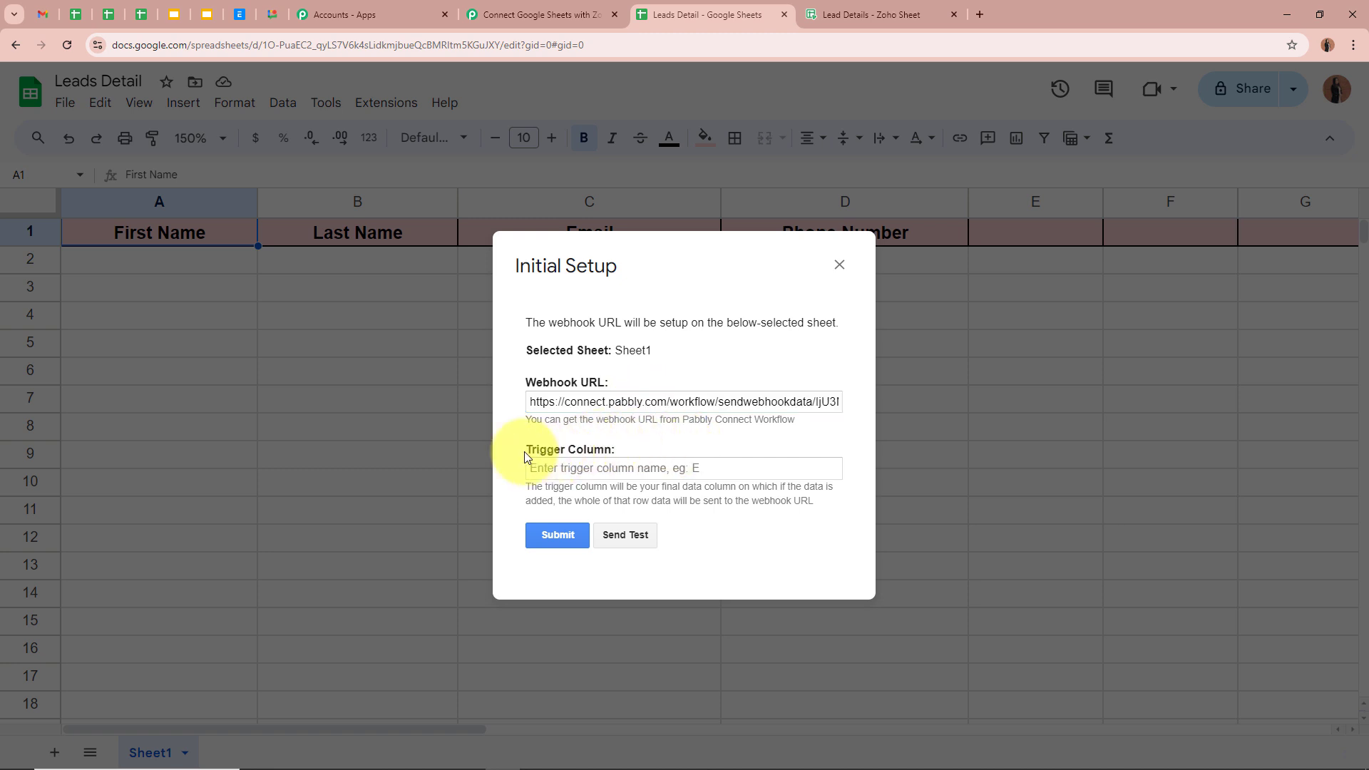
Set the trigger column to D and submit the setup
left_click_drag(526, 456, 687, 459)
left_click_drag(525, 486, 784, 499)
left_click(764, 492)
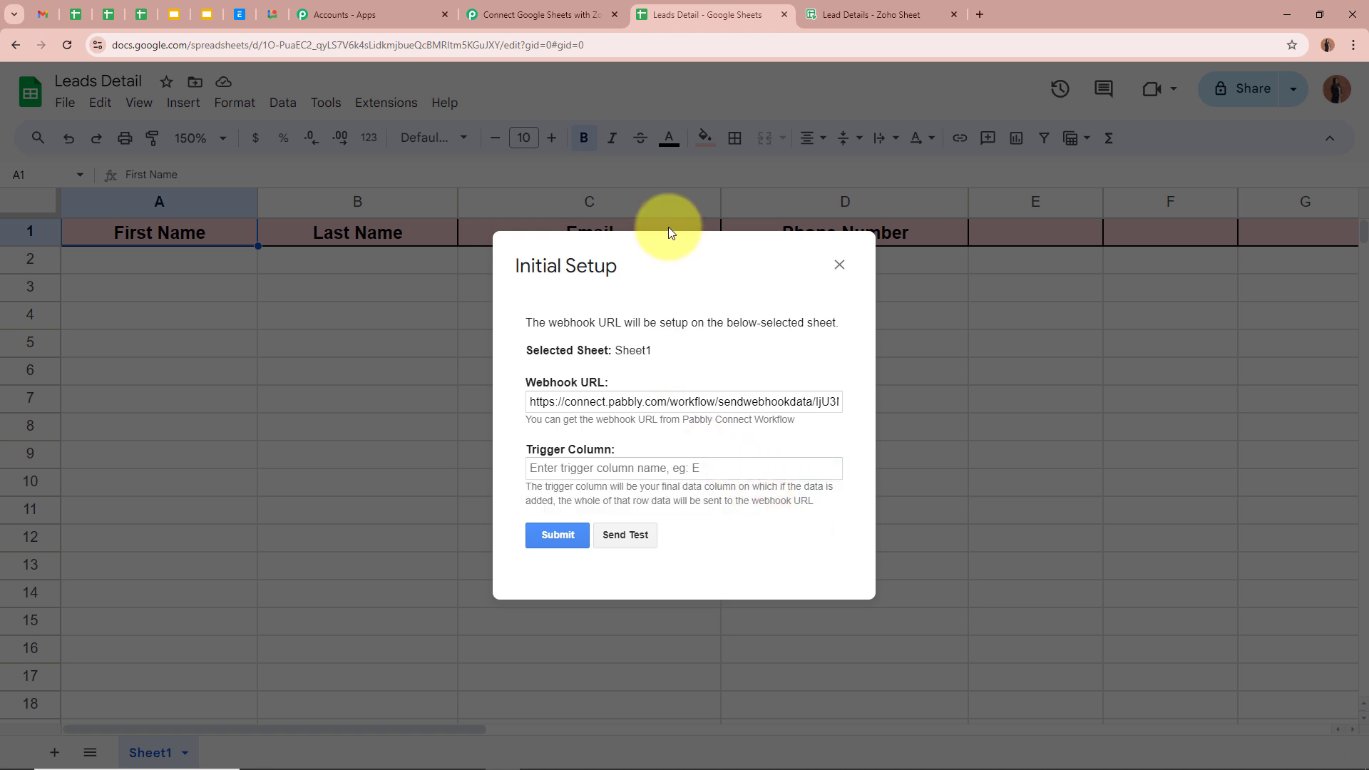
left_click_drag(580, 242, 250, 269)
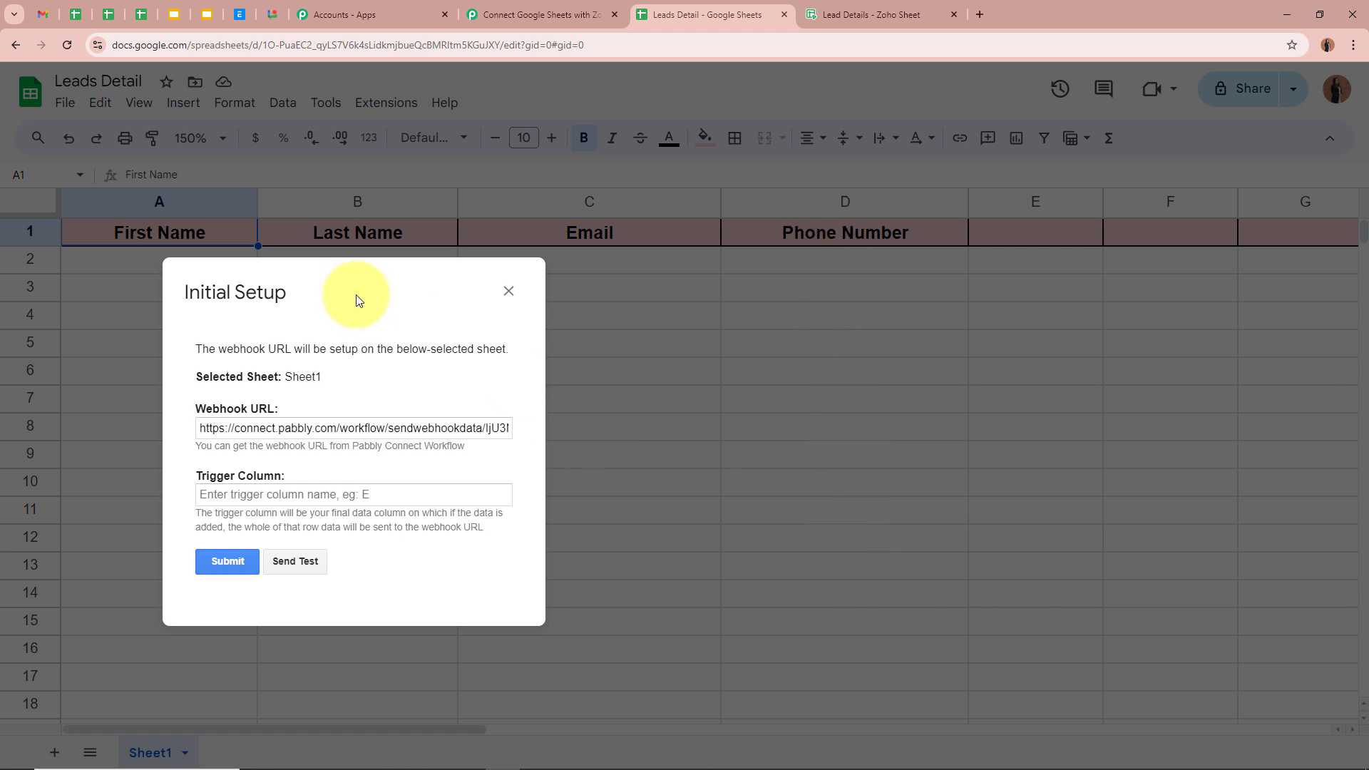
left_click_drag(359, 300, 702, 278)
left_click(680, 467)
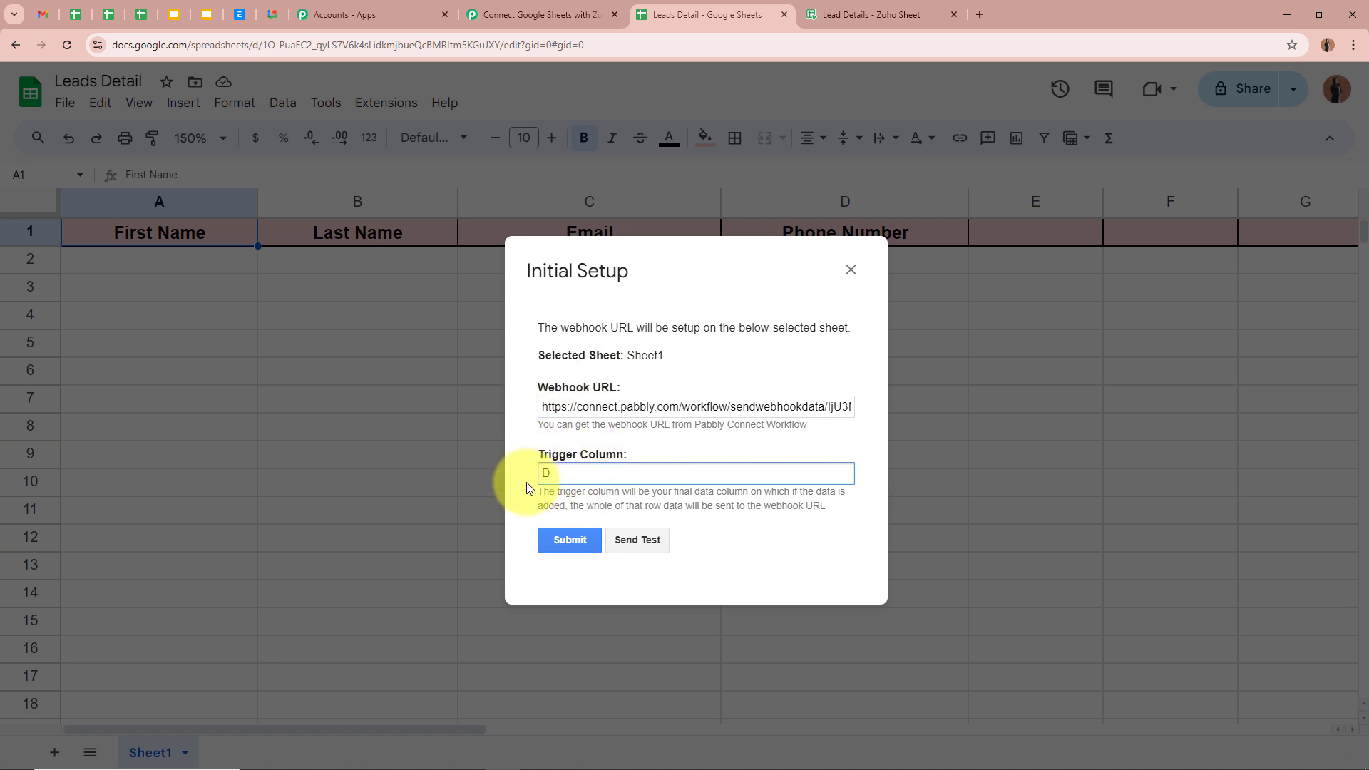
left_click(569, 539)
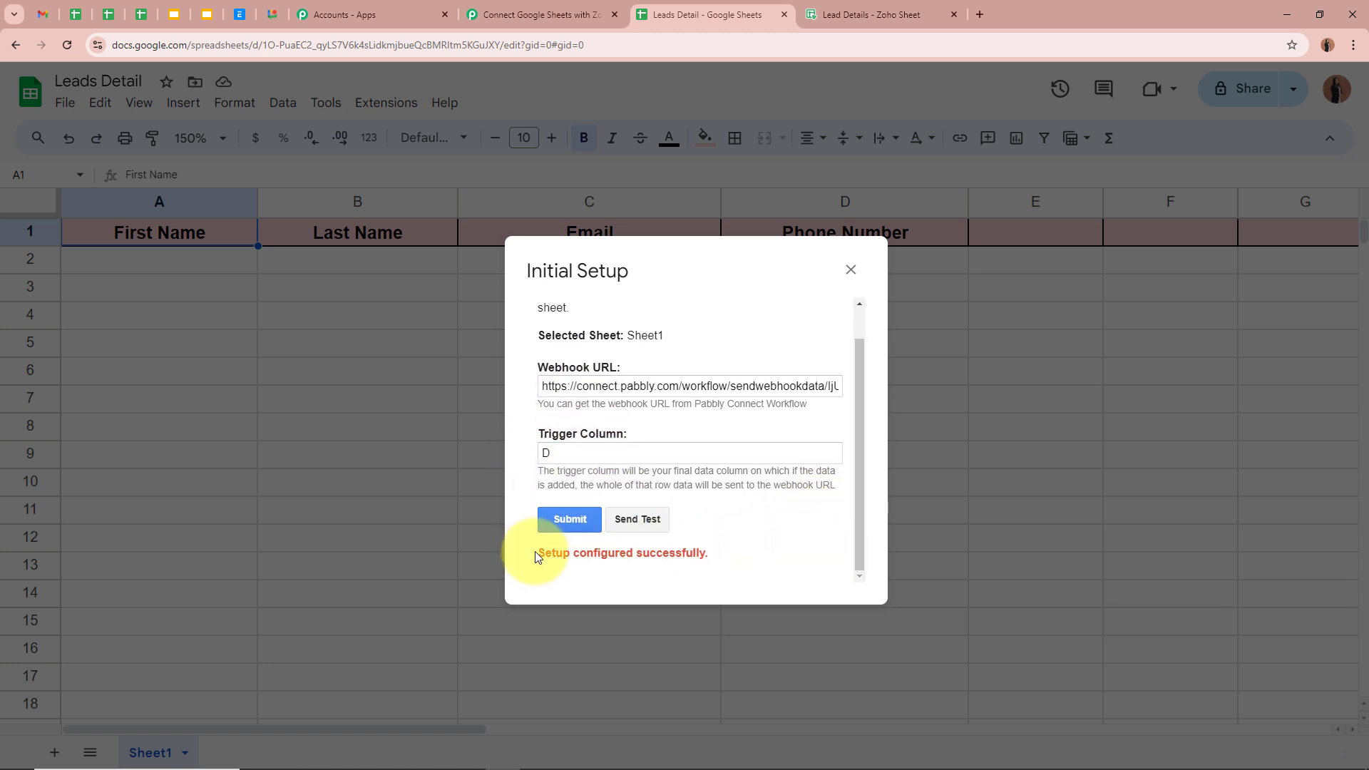
left_click_drag(536, 555, 748, 557)
Close the setup, enable Send On Event in the Pabbly Connect Webhooks menu, and return to Pabbly
left_click(850, 270)
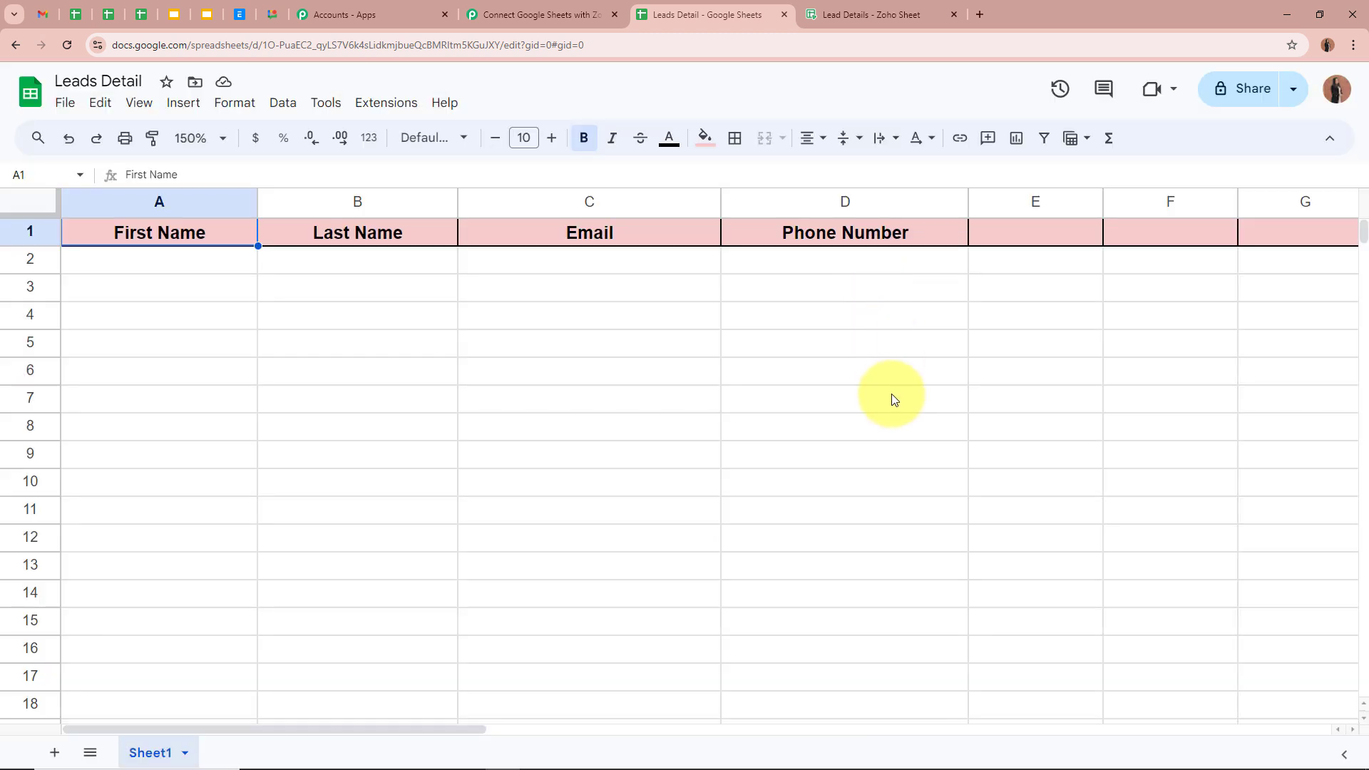
left_click(383, 107)
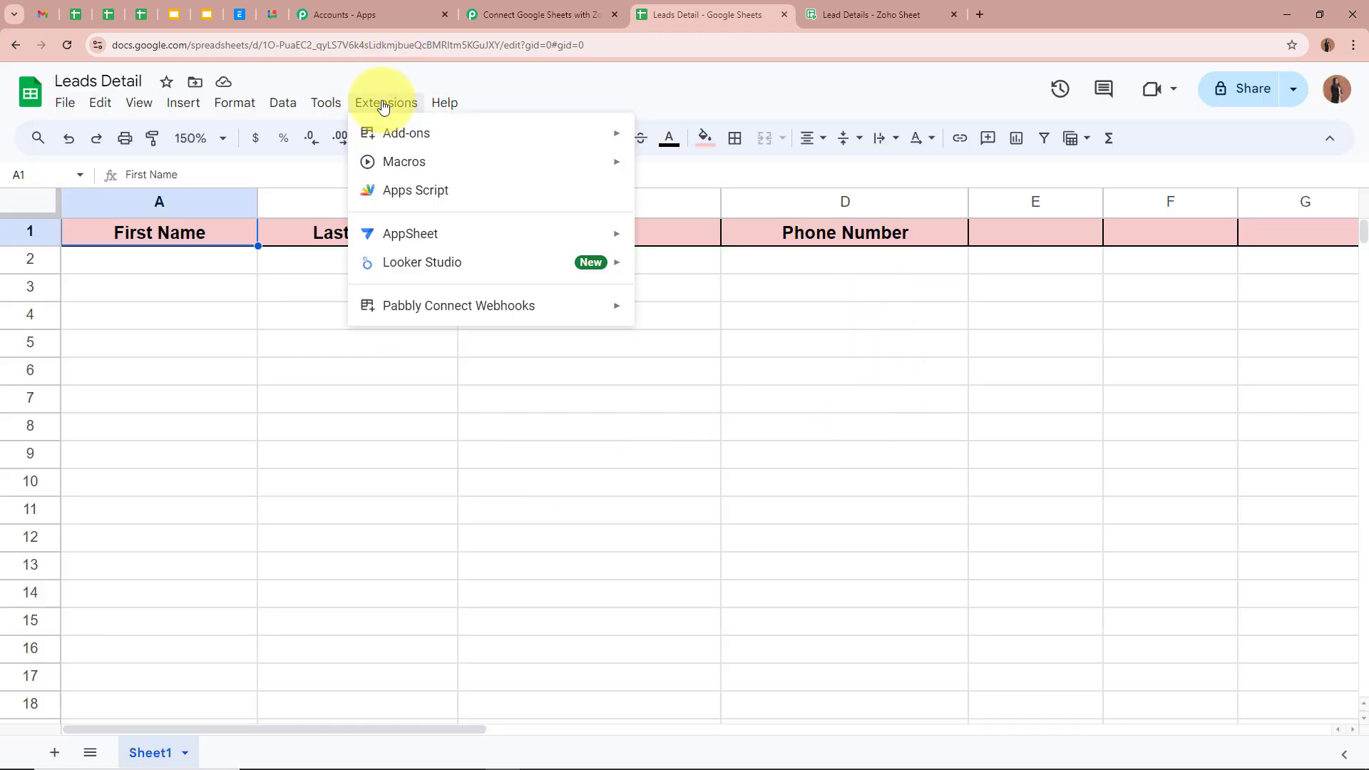
mouse_move(426, 311)
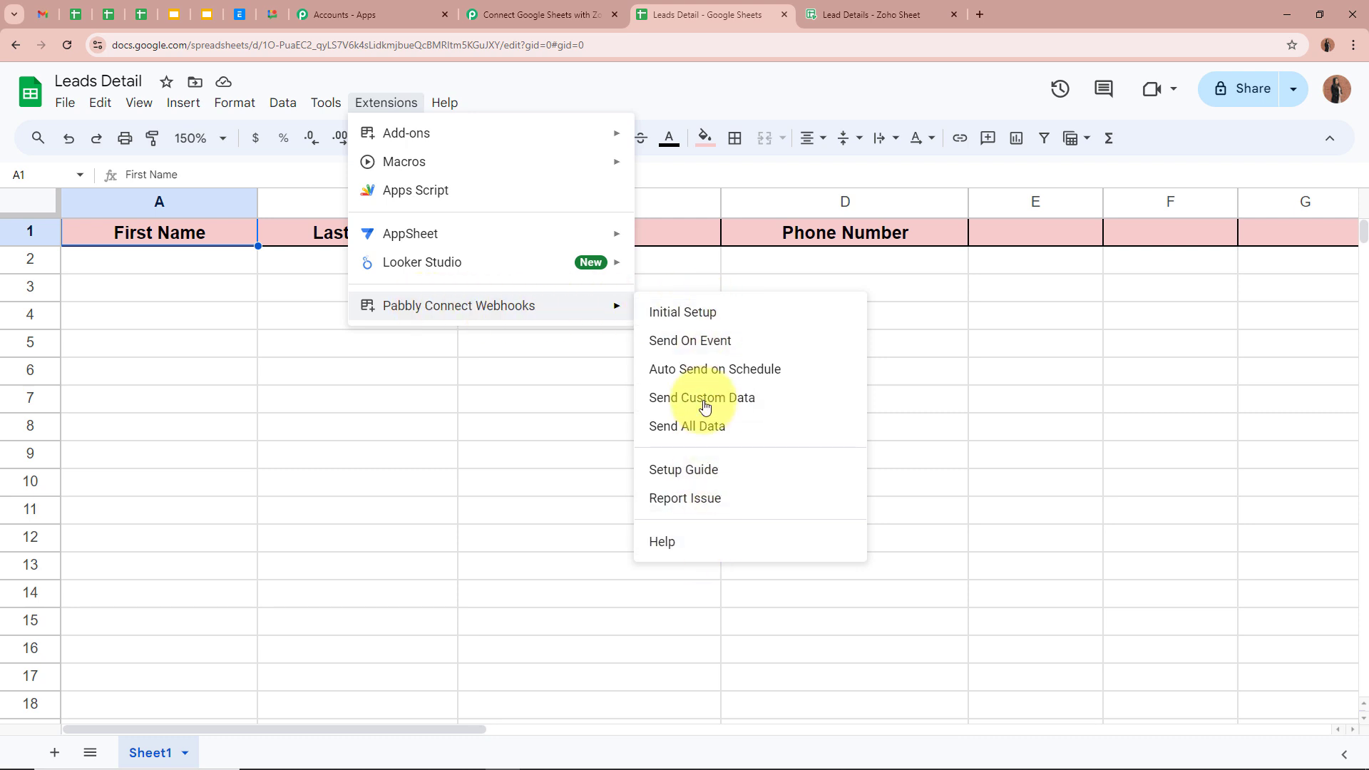
left_click(650, 343)
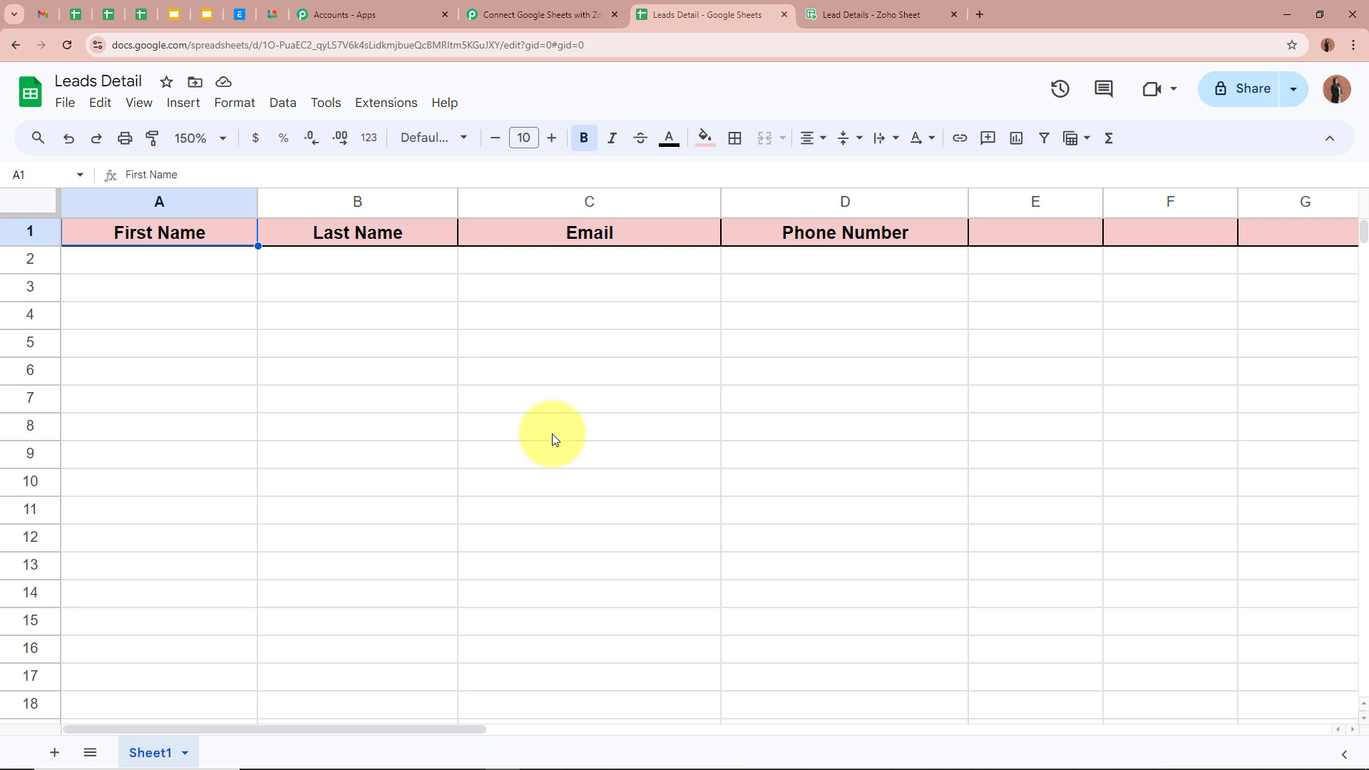
left_click(390, 102)
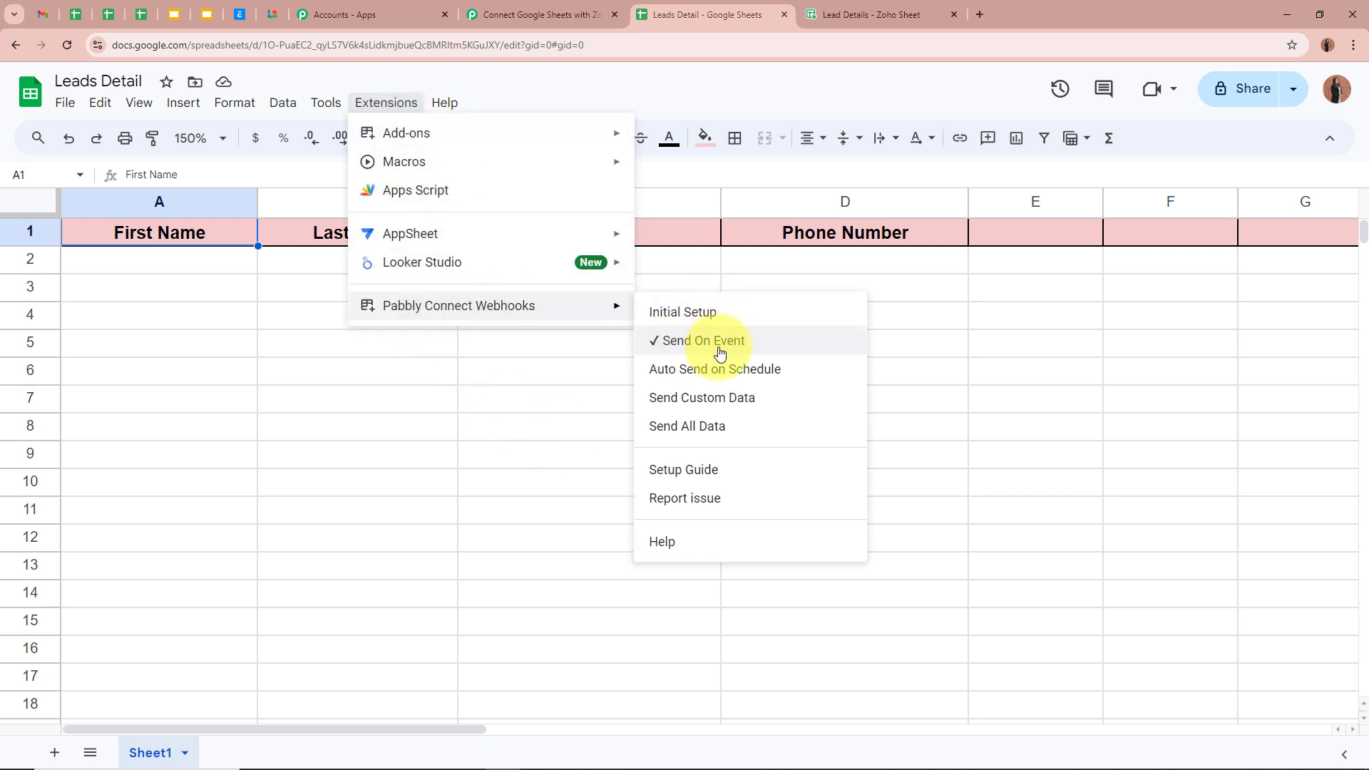
left_click(535, 380)
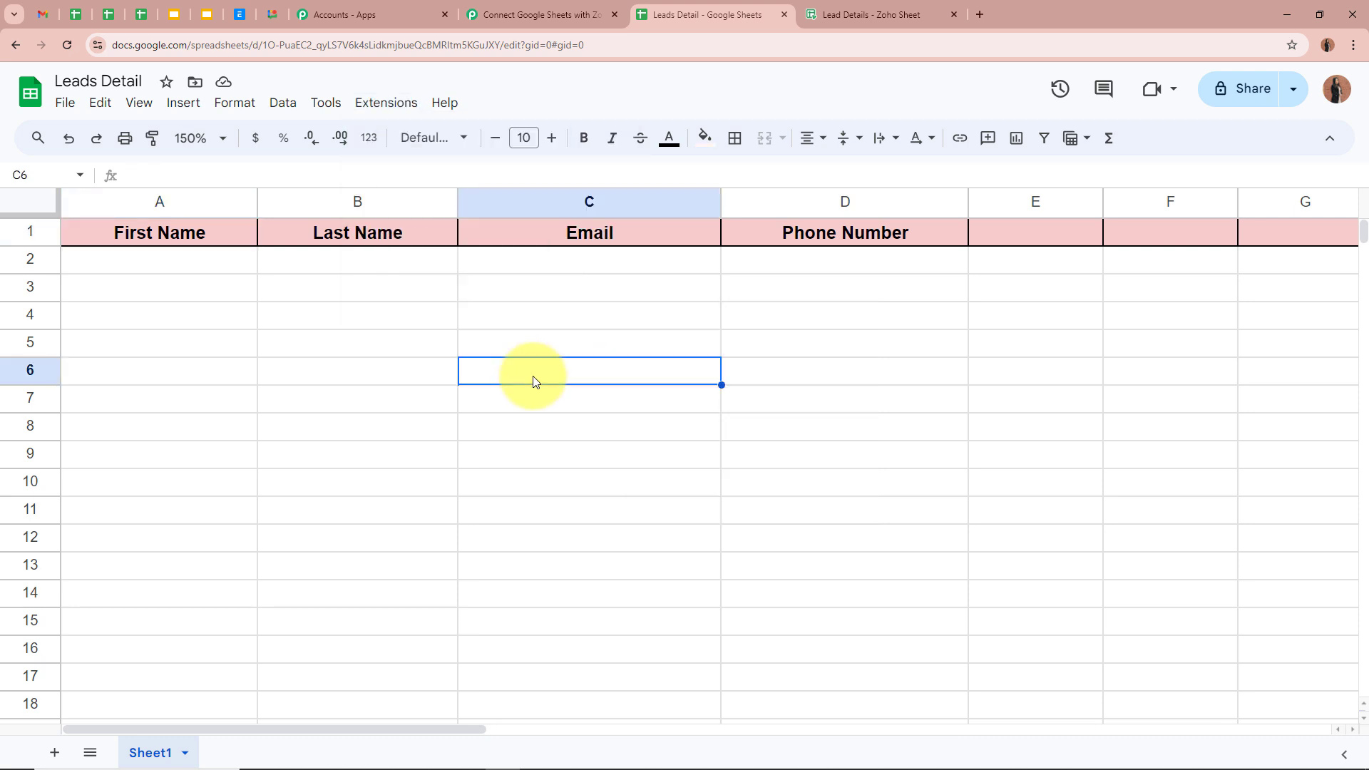
left_click(599, 289)
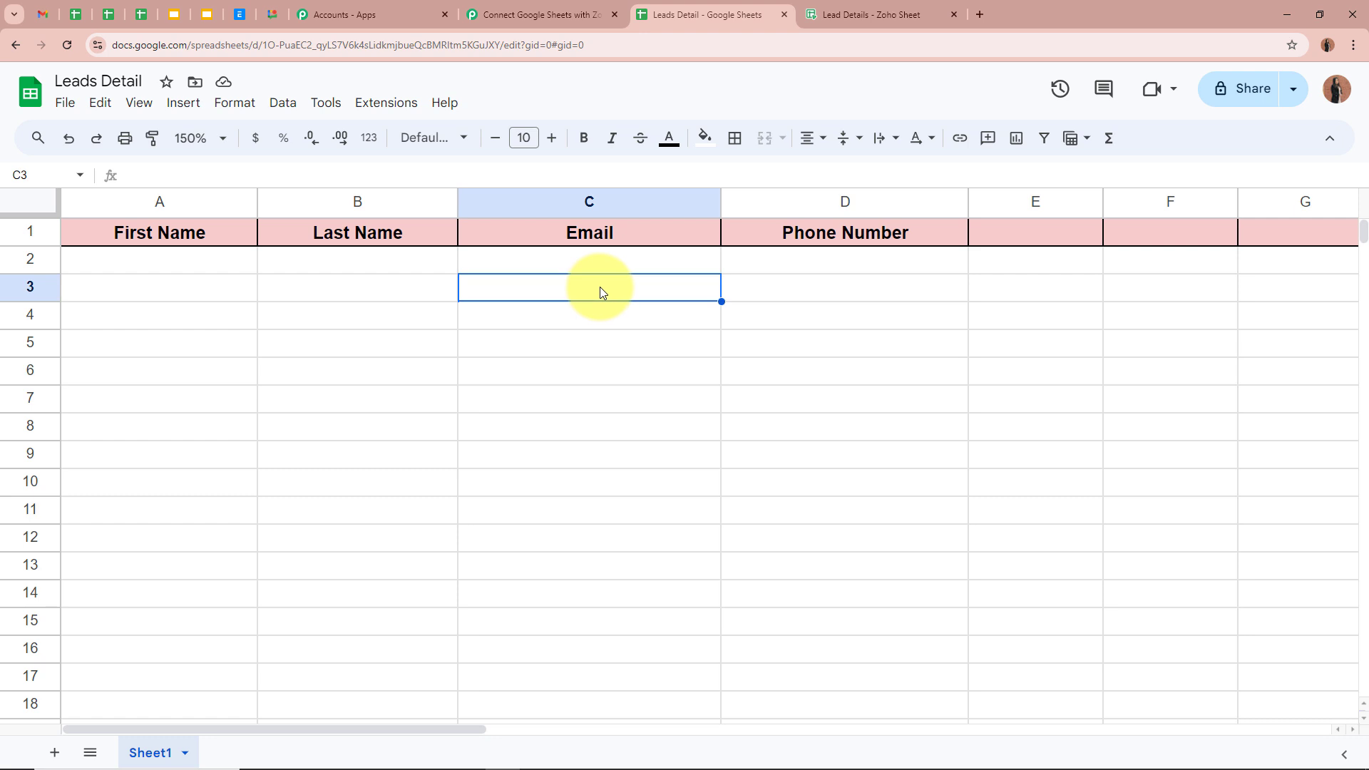
left_click(499, 14)
Enter 'Test' in A2 and 'User' in B2 of the Leads Detail sheet
scroll(266, 420, "down", 7)
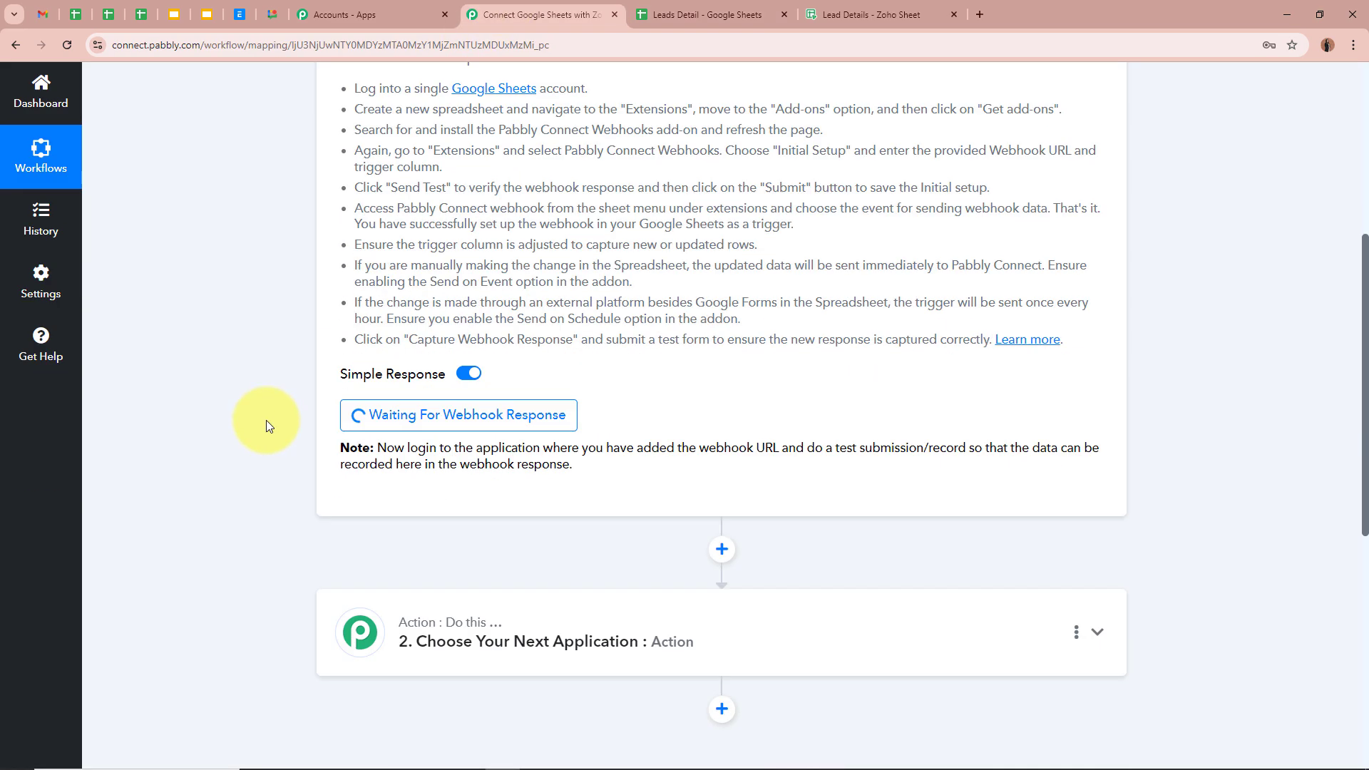
scroll(259, 341, "up", 10)
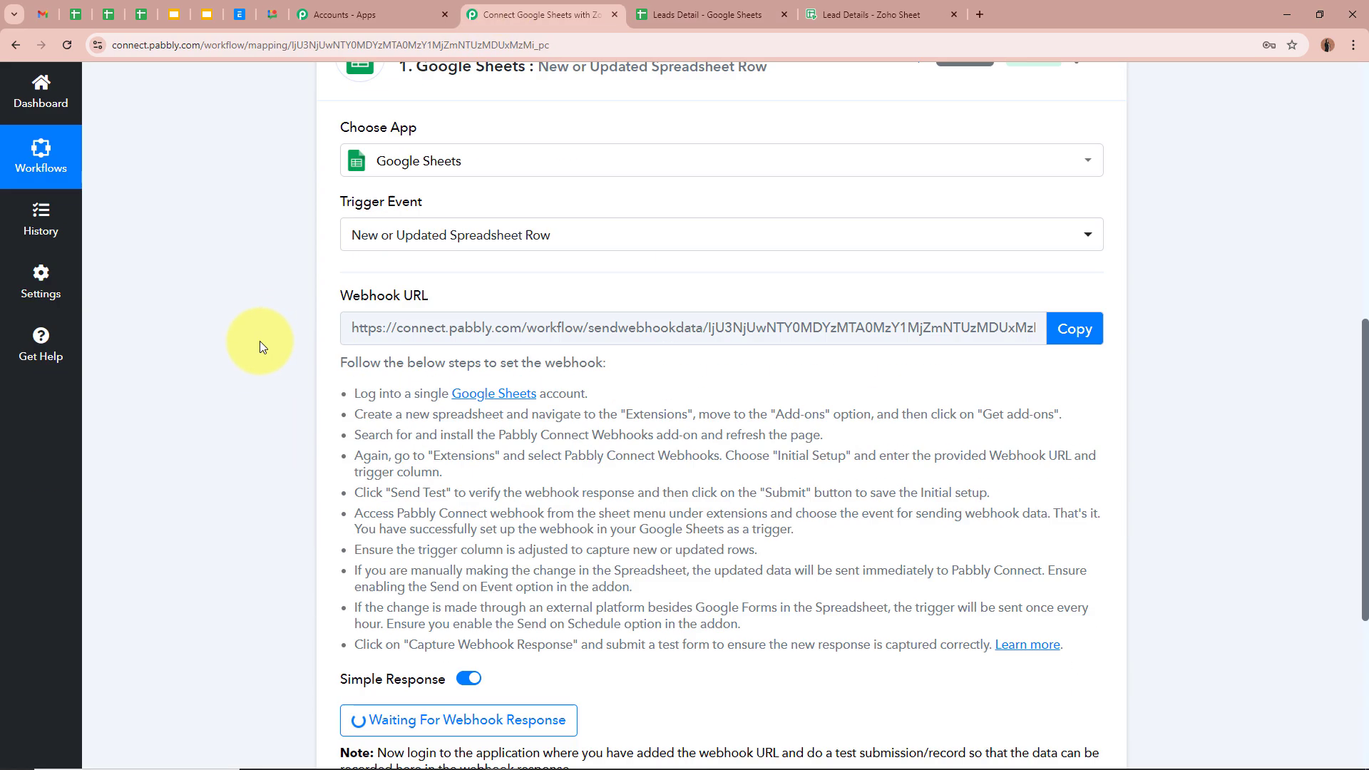
left_click(676, 7)
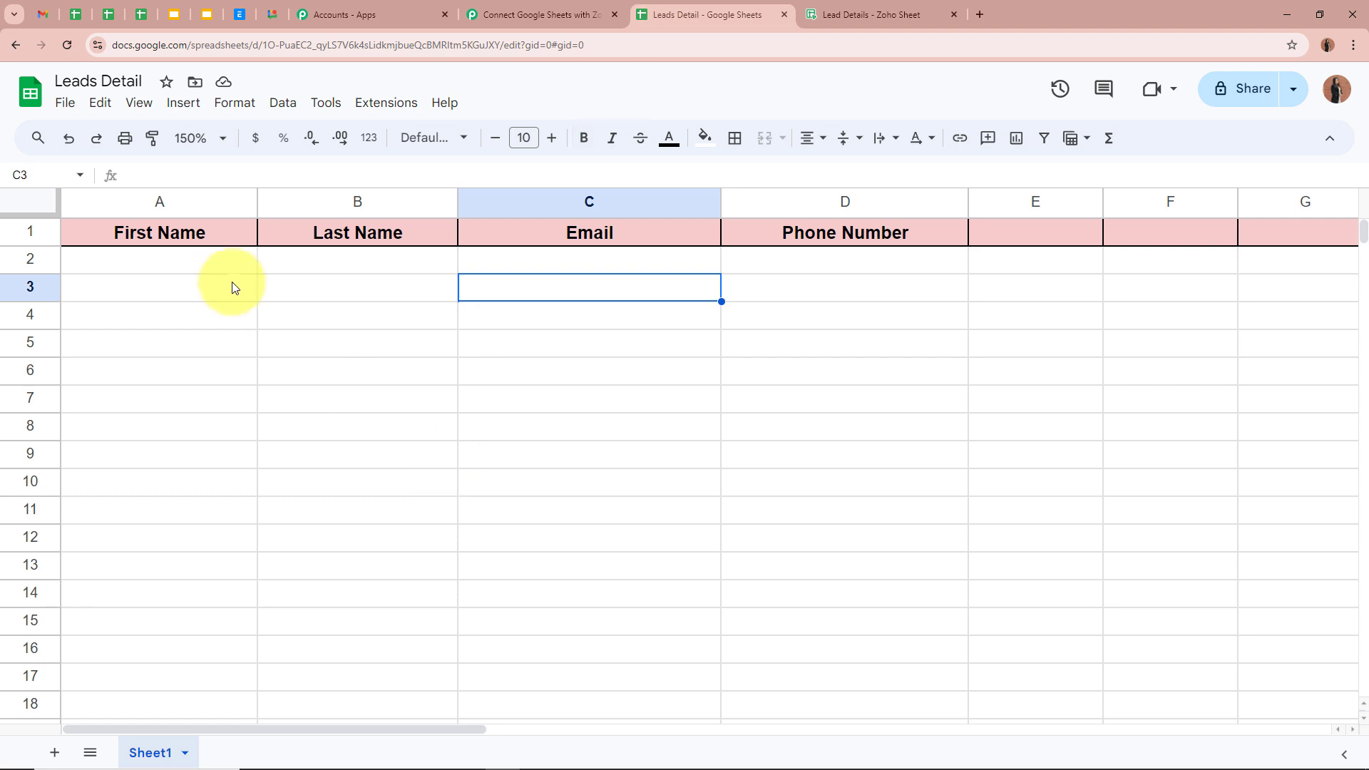
left_click(187, 265)
left_click(435, 261)
left_click(591, 265)
left_click(812, 267)
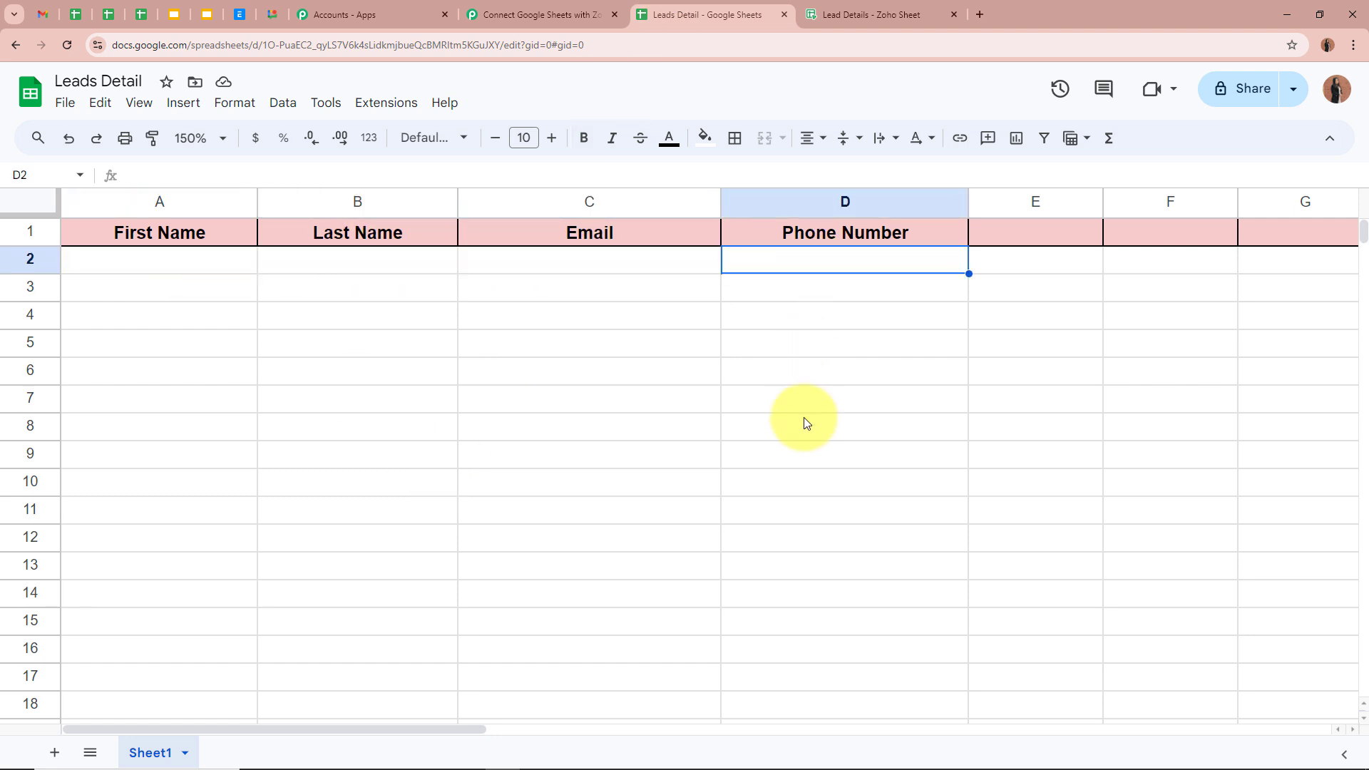
left_click(805, 425)
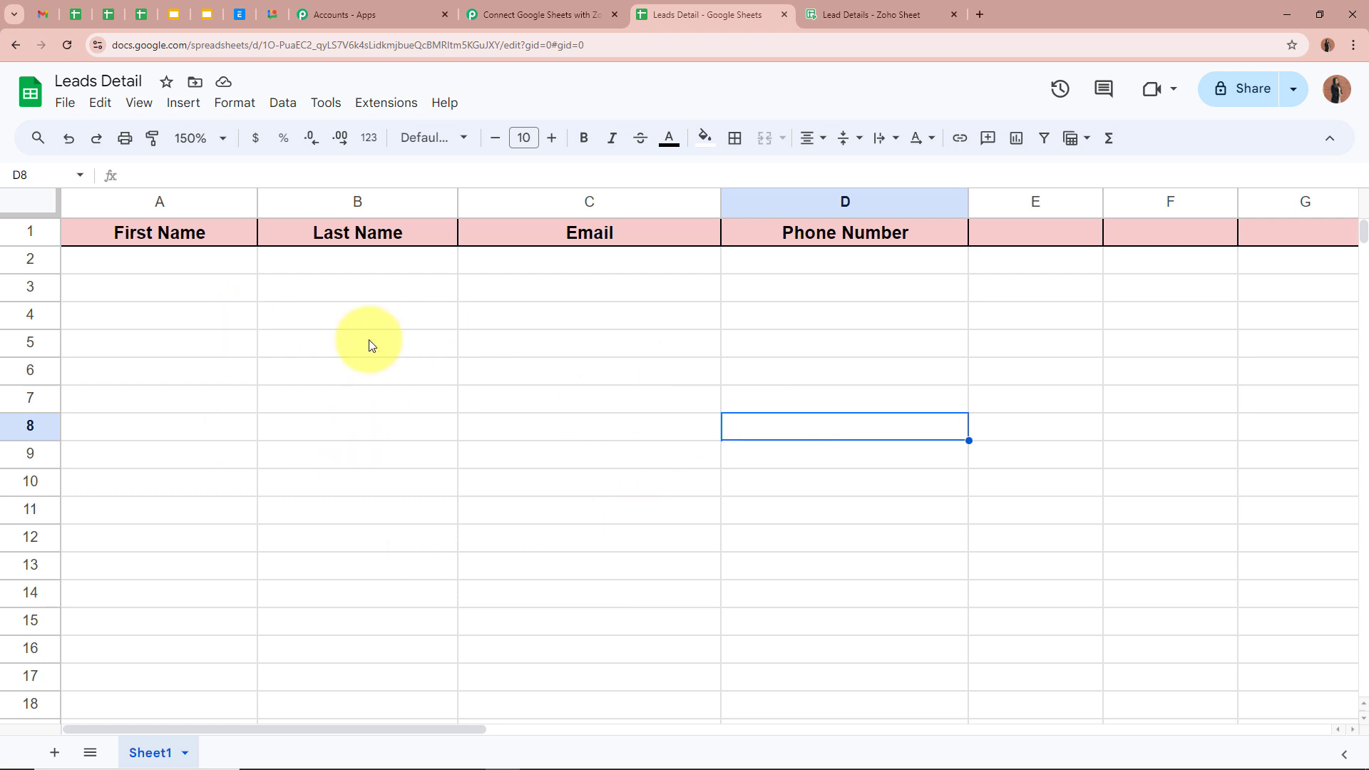
left_click(201, 275)
type("Test")
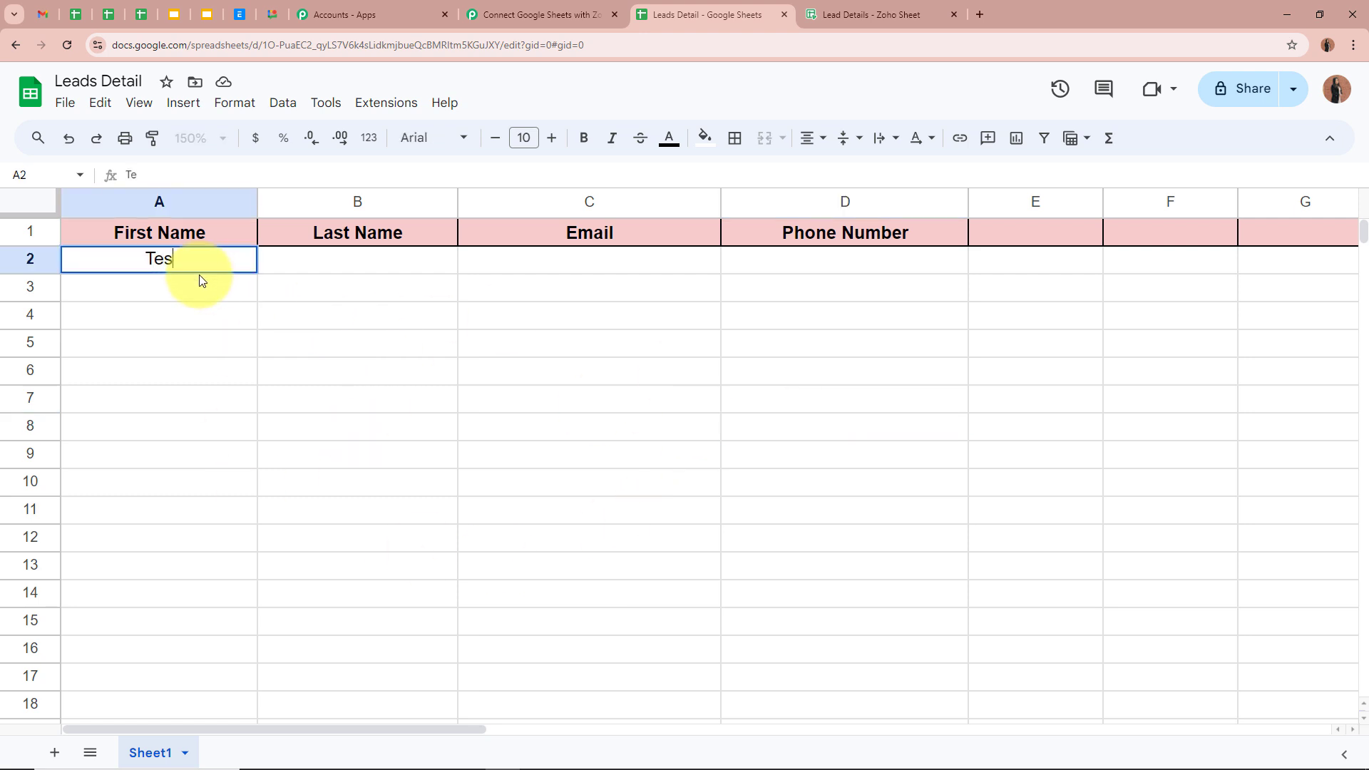
left_click(369, 269)
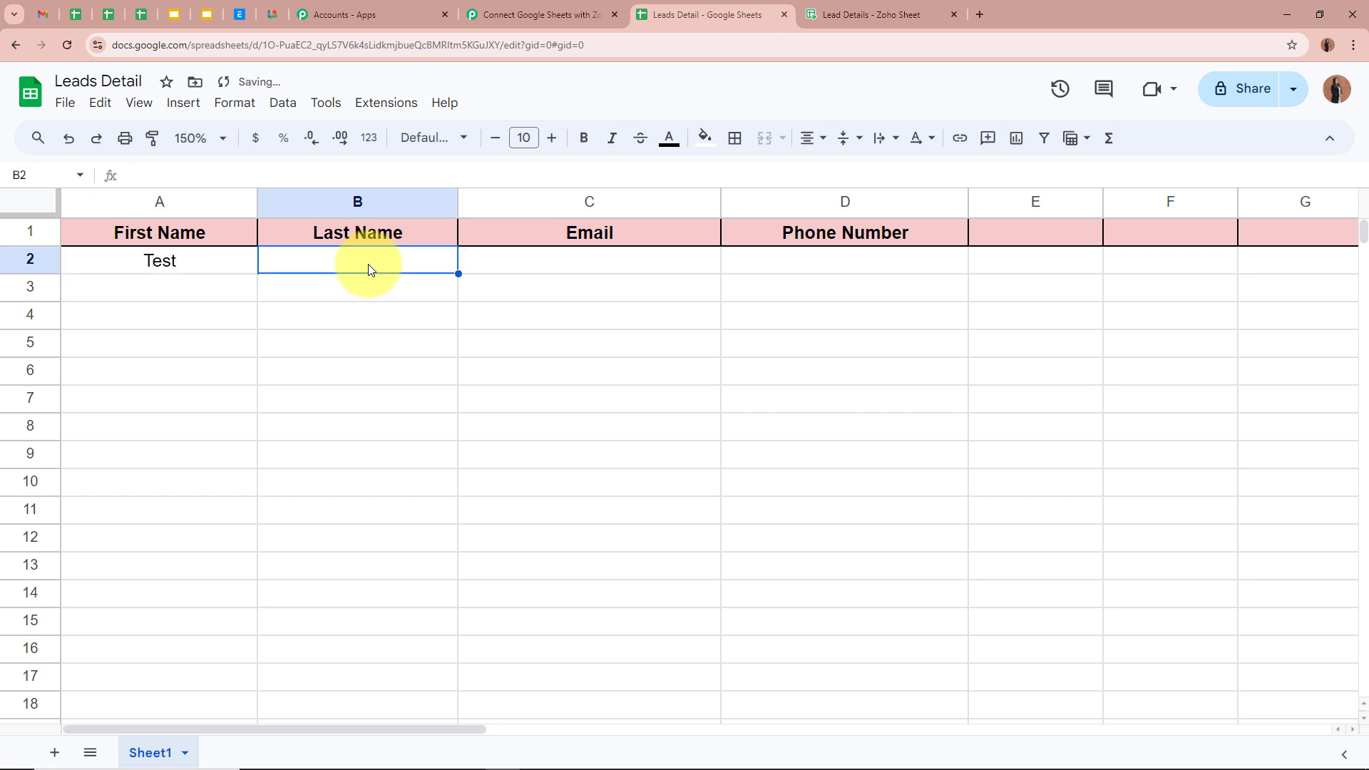
type("Use")
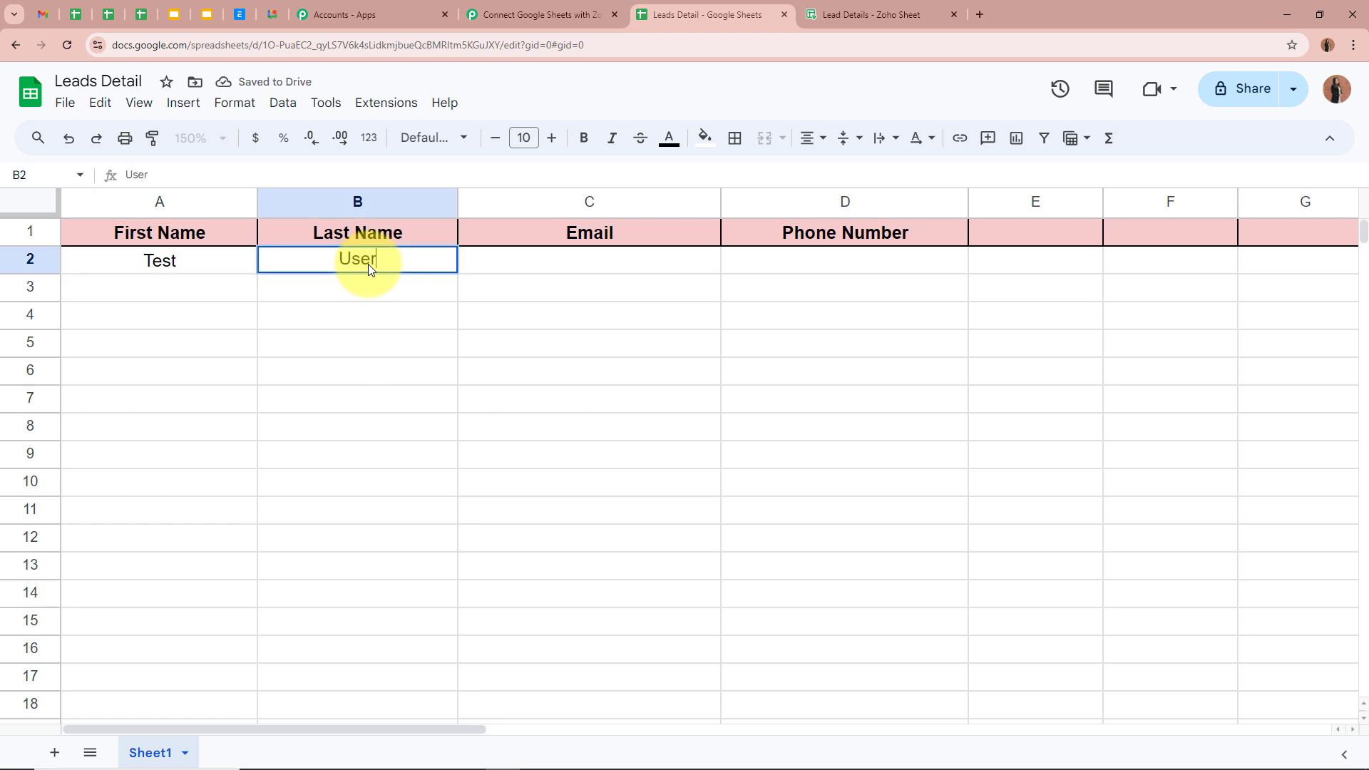
type("r")
Fill C2 and D2 with a test email address and phone number, then return to Pabbly
left_click(534, 261)
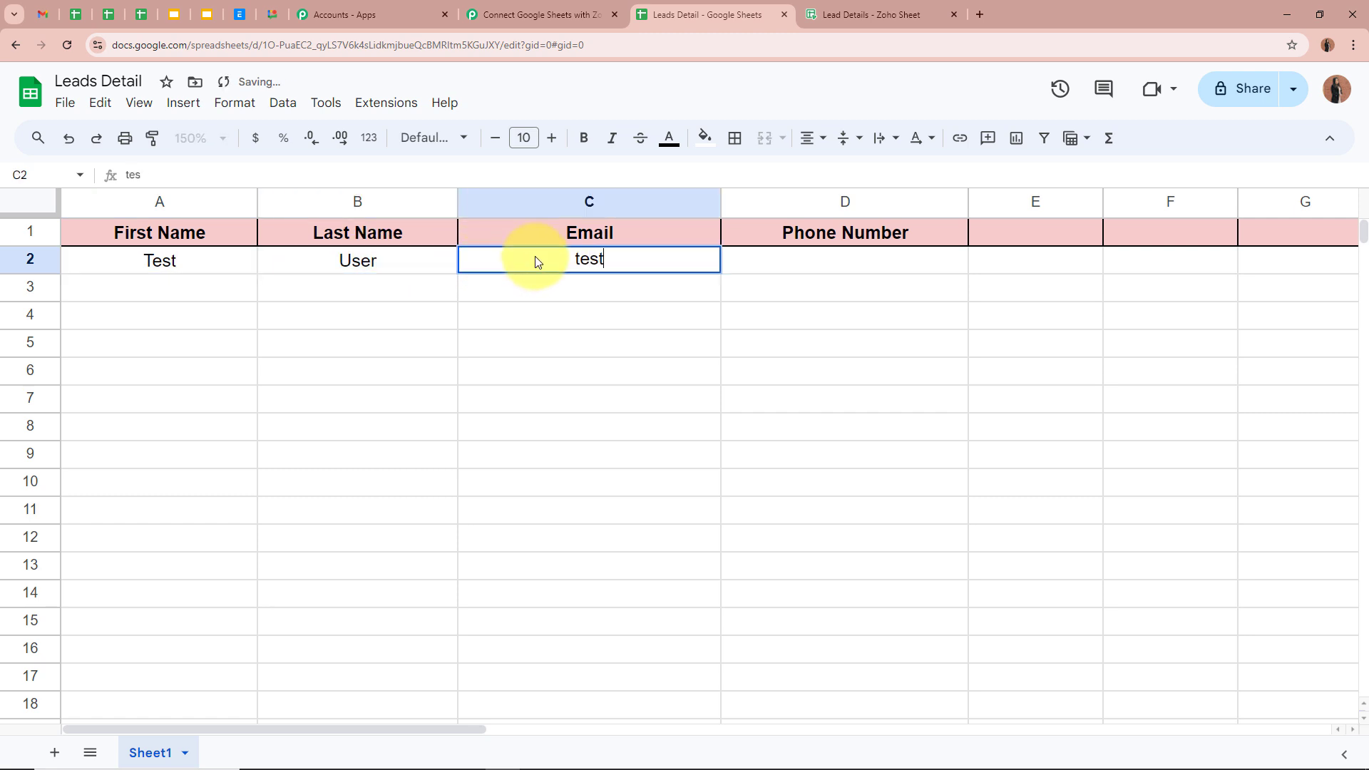
left_click(853, 264)
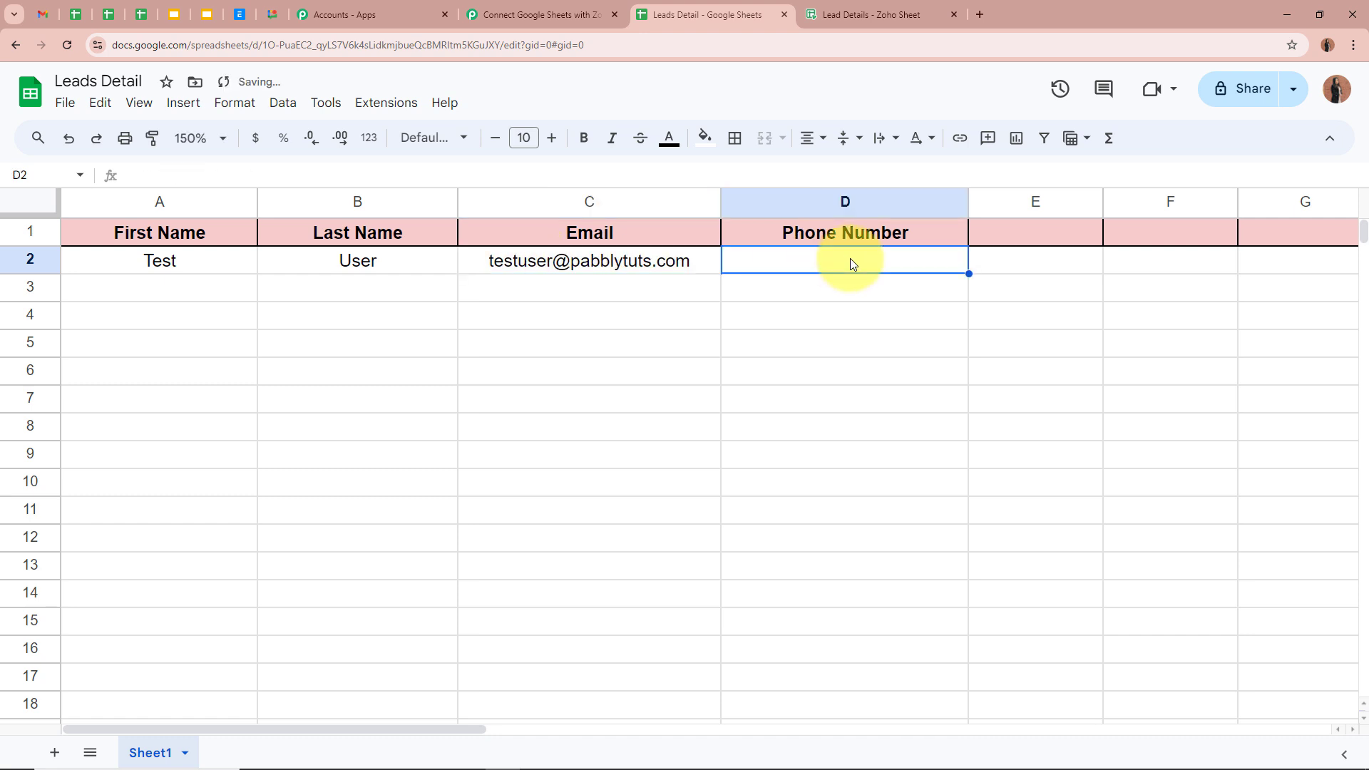
type("+9")
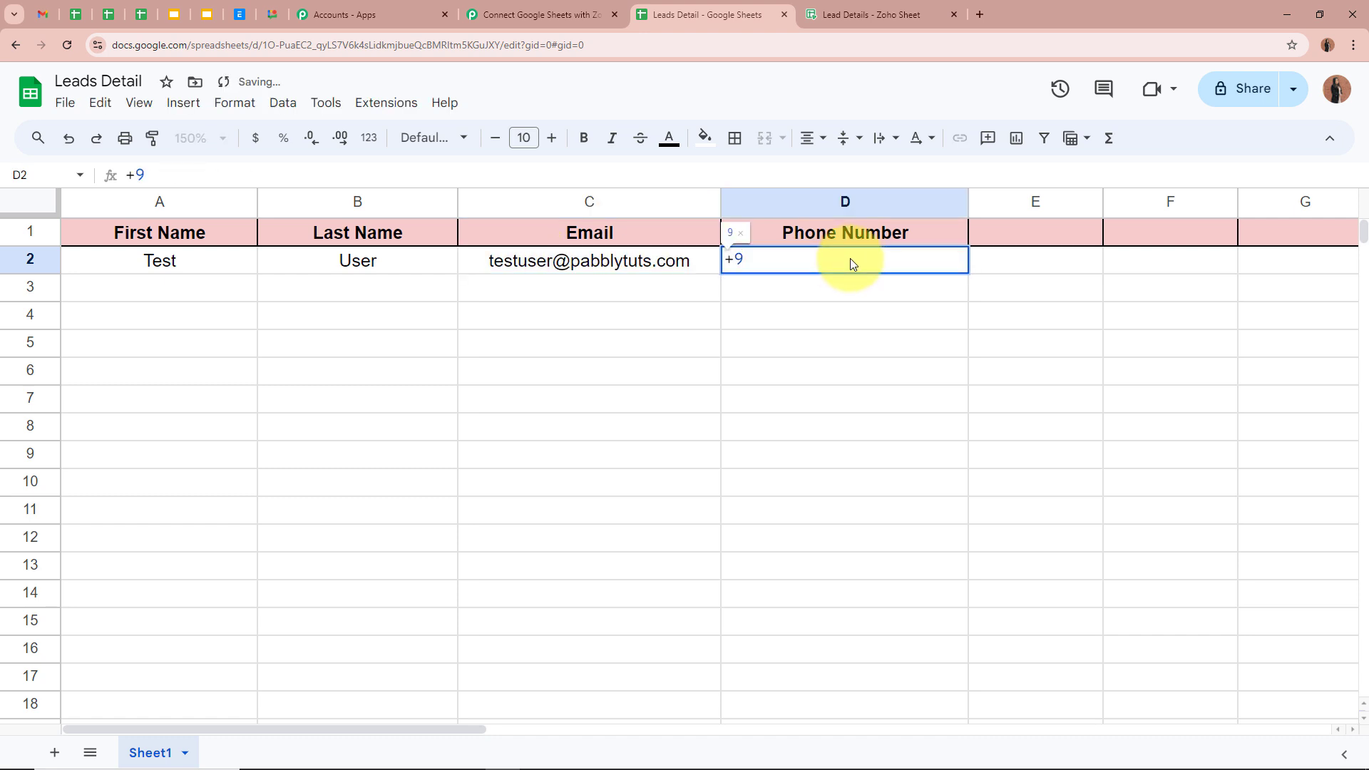
type("1656565")
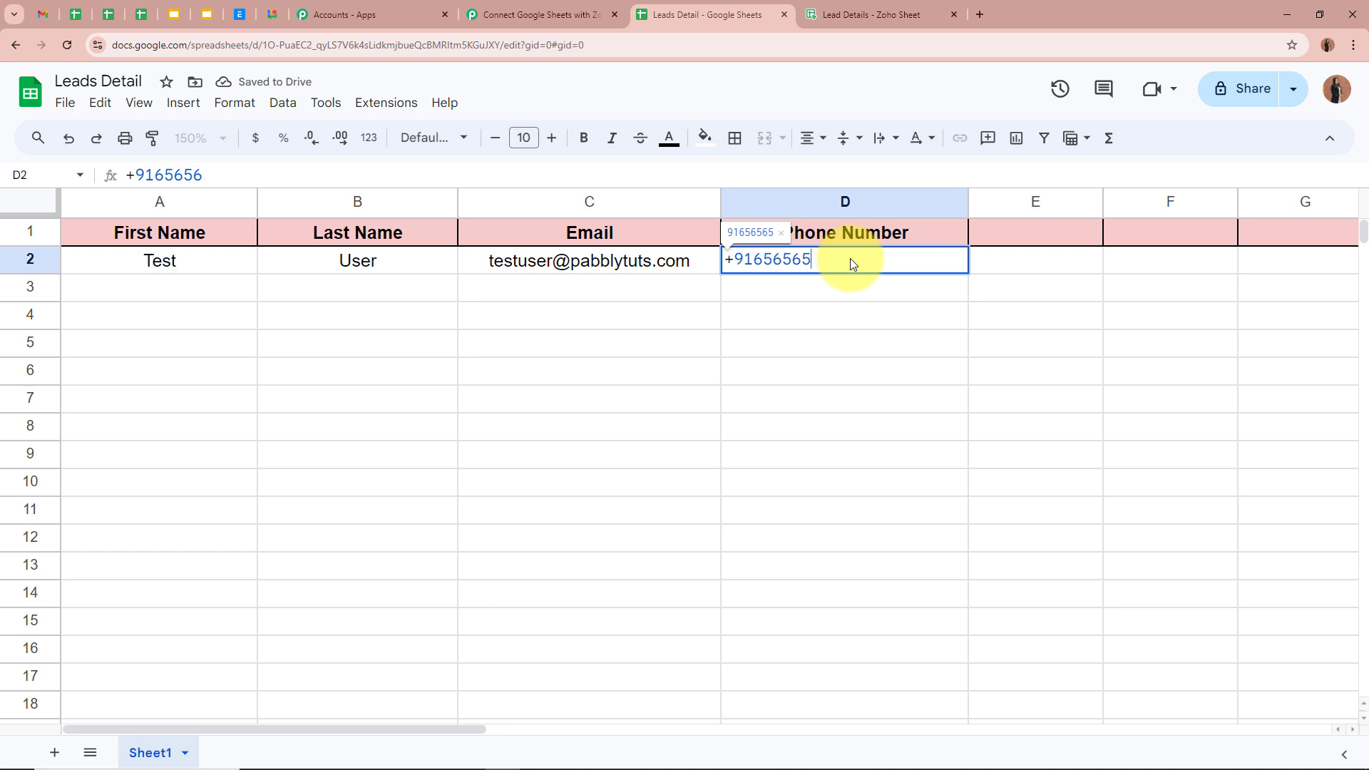
type("6565")
left_click(886, 311)
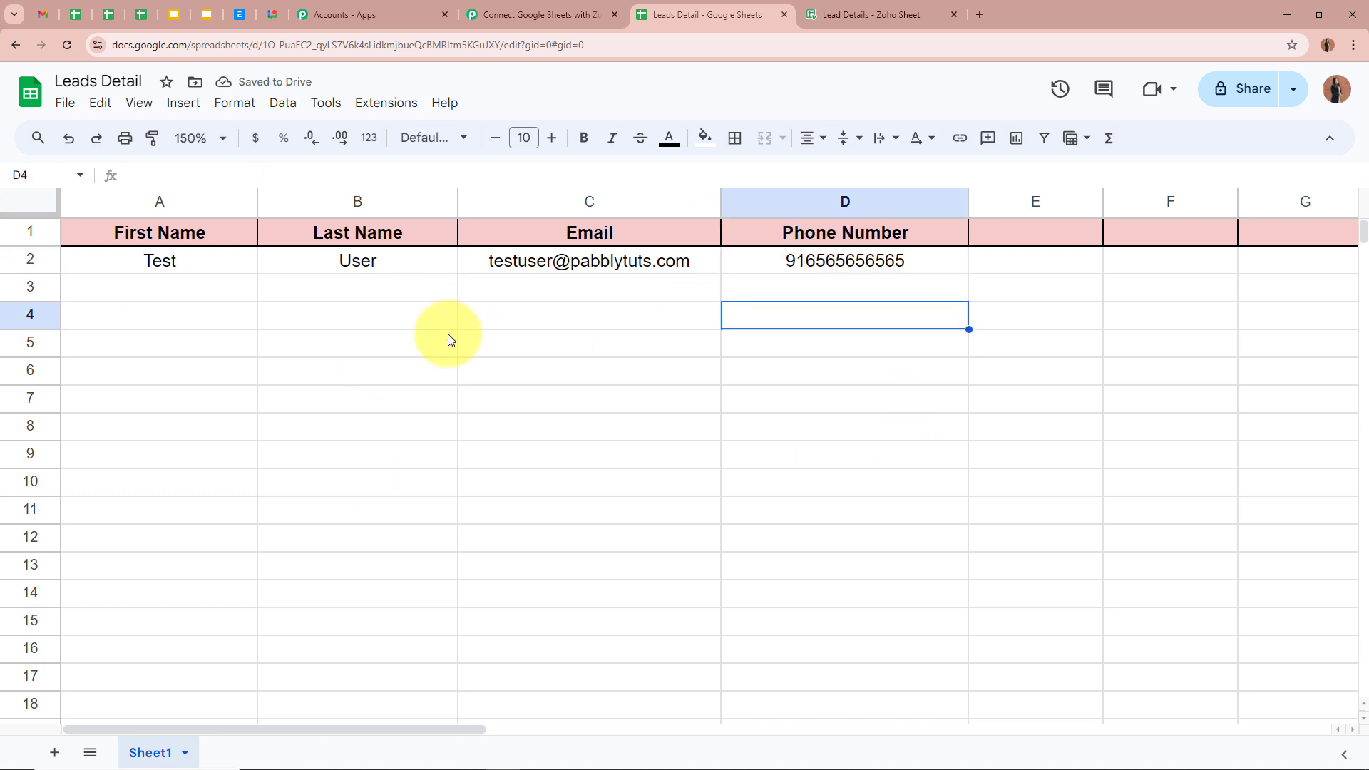
left_click(246, 263)
left_click(427, 263)
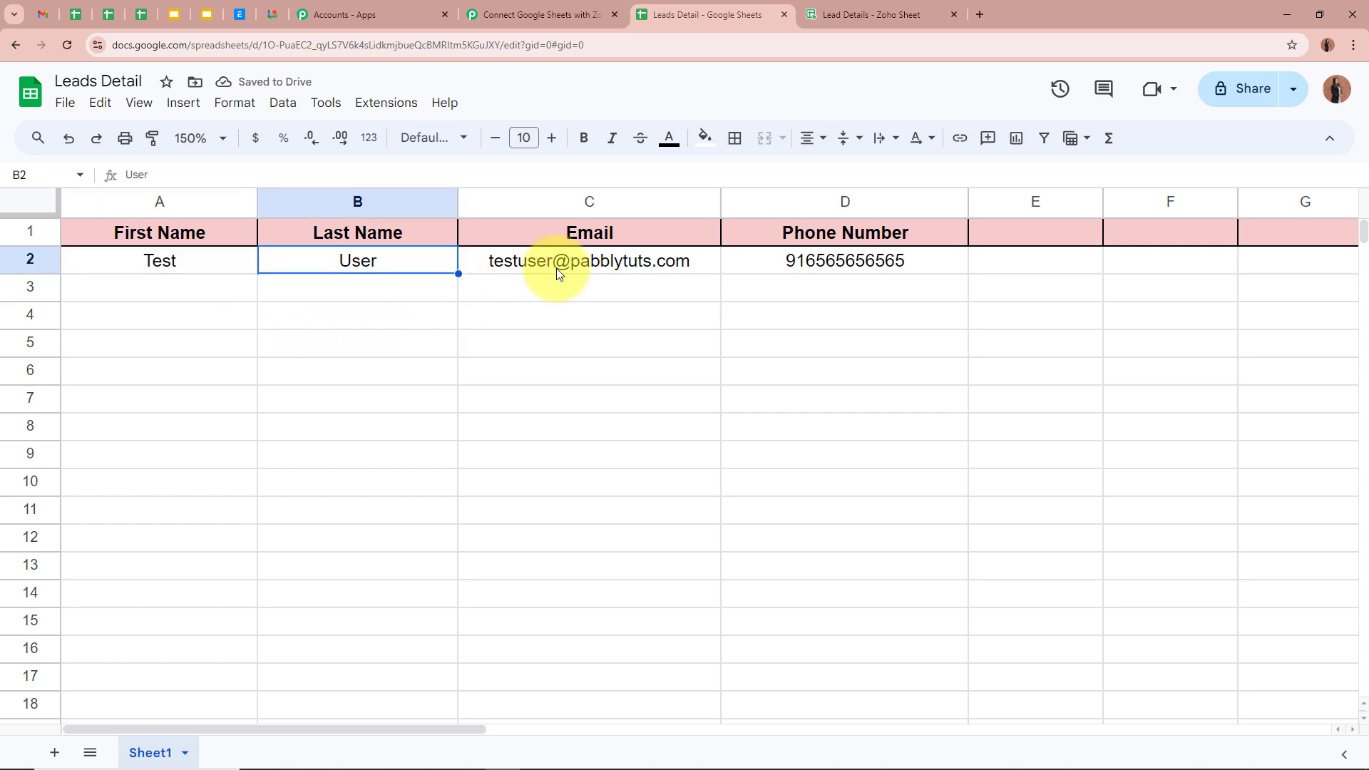
left_click(606, 261)
left_click(827, 268)
left_click(1060, 289)
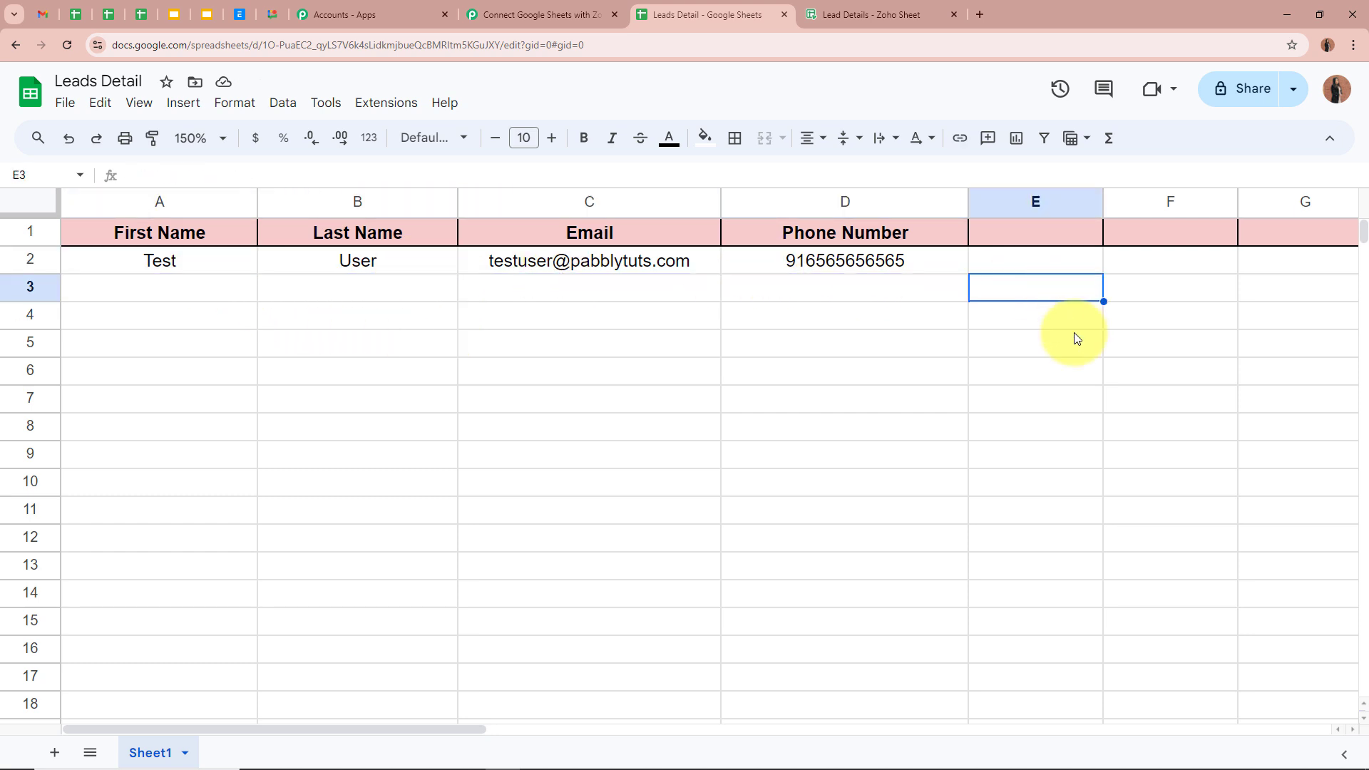
left_click(497, 22)
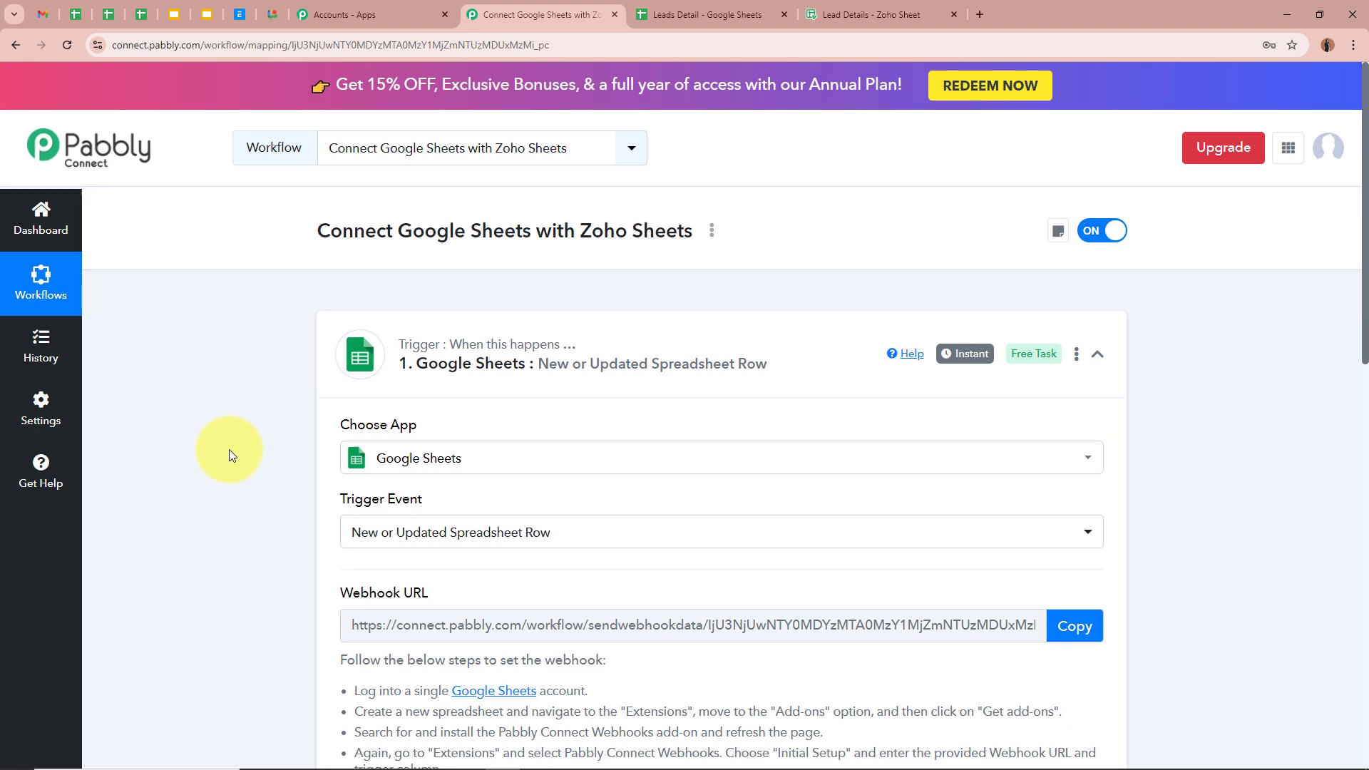
Review Response A's captured First Name Test, Last Name User, phone and email values
scroll(229, 453, "down", 9)
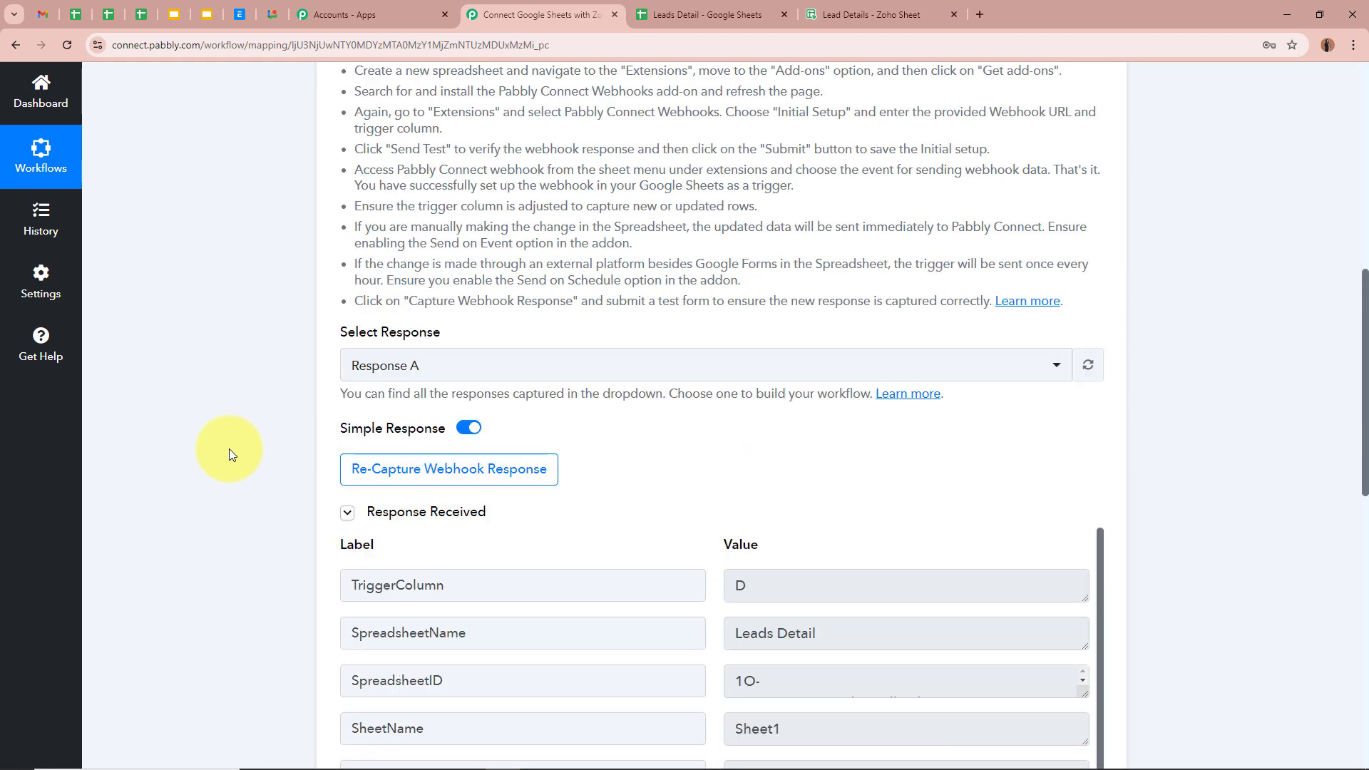
scroll(228, 448, "down", 3)
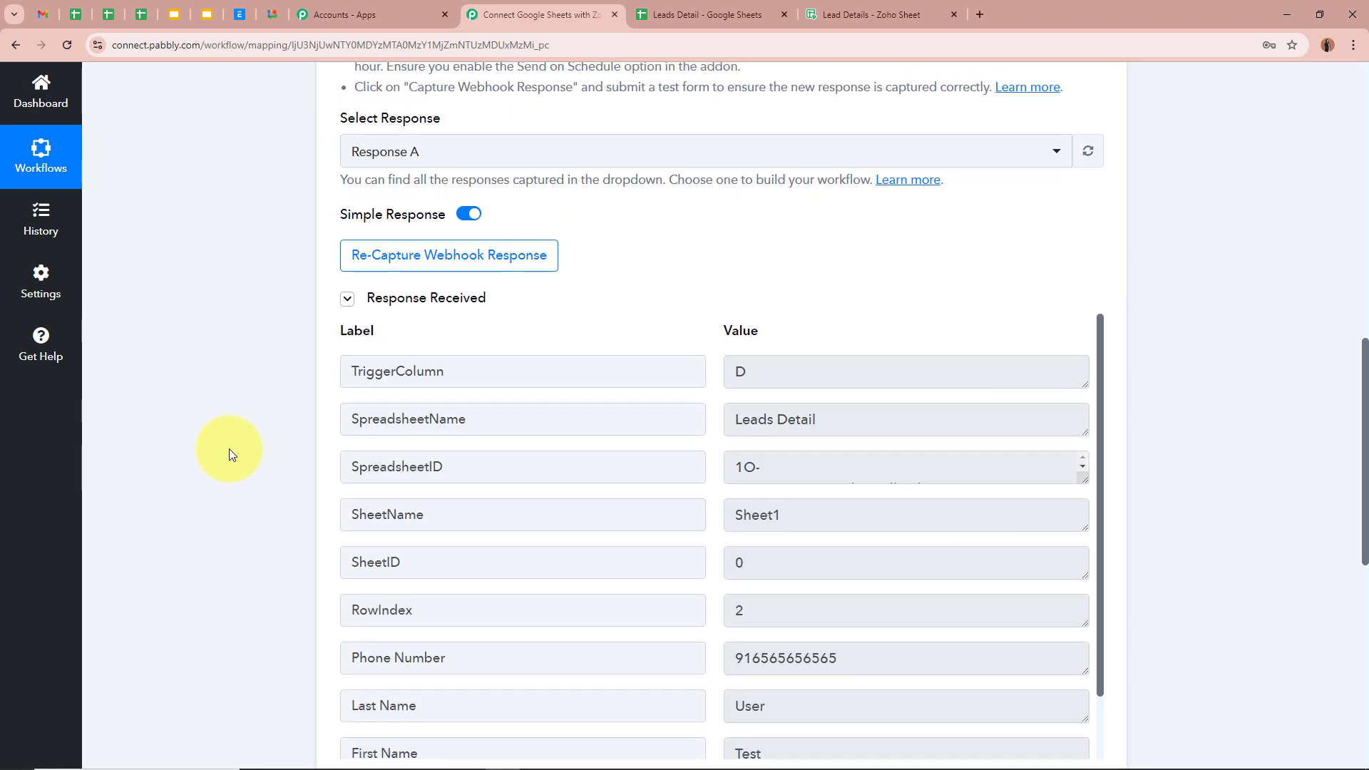
scroll(229, 454, "down", 2)
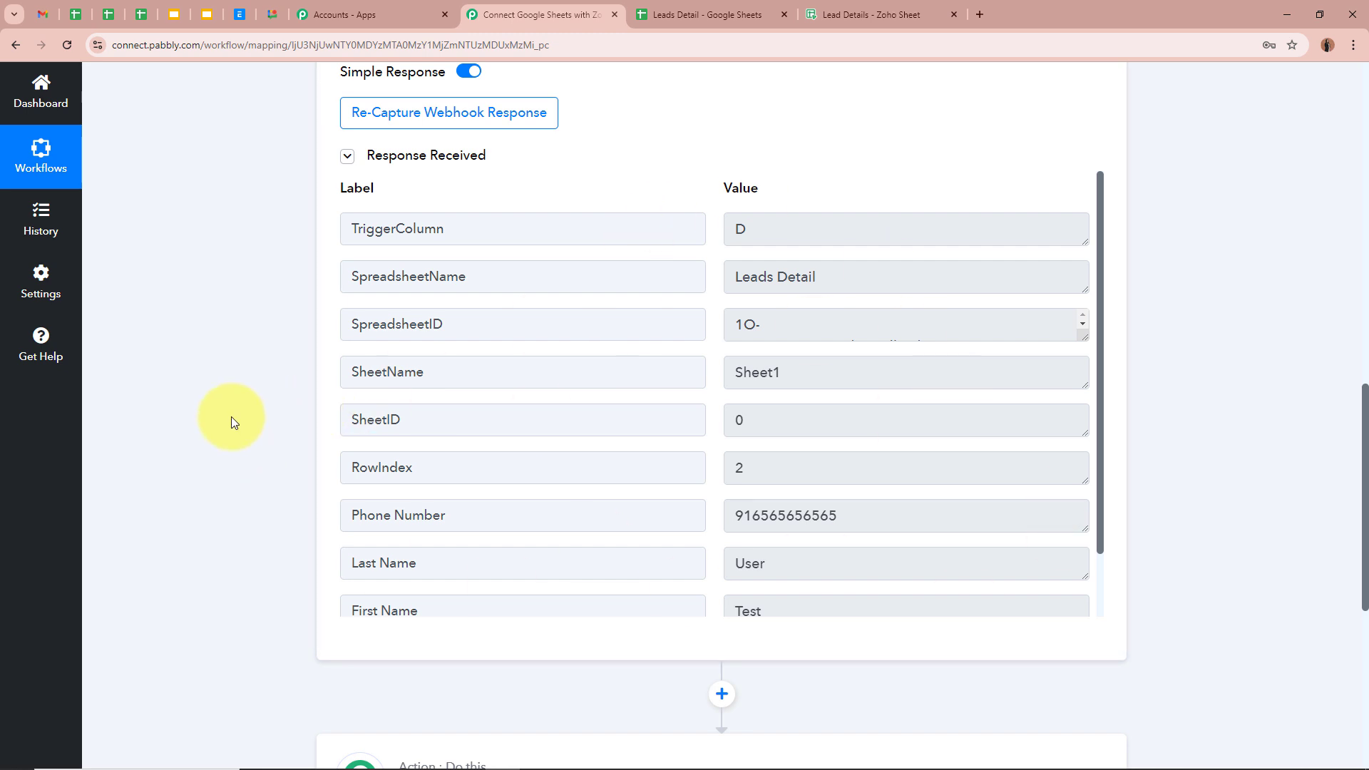
scroll(678, 418, "down", 2)
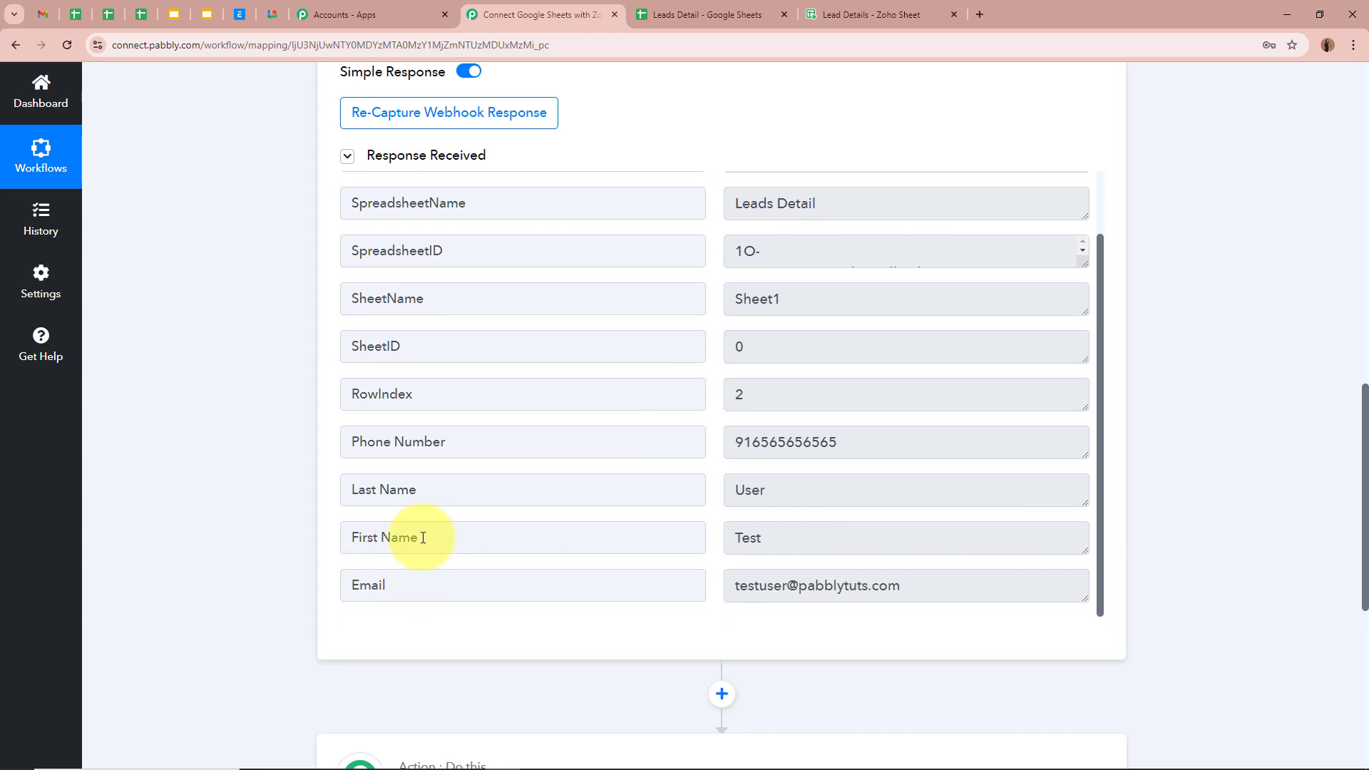
left_click(397, 536)
left_click(853, 540)
left_click(591, 492)
left_click(849, 487)
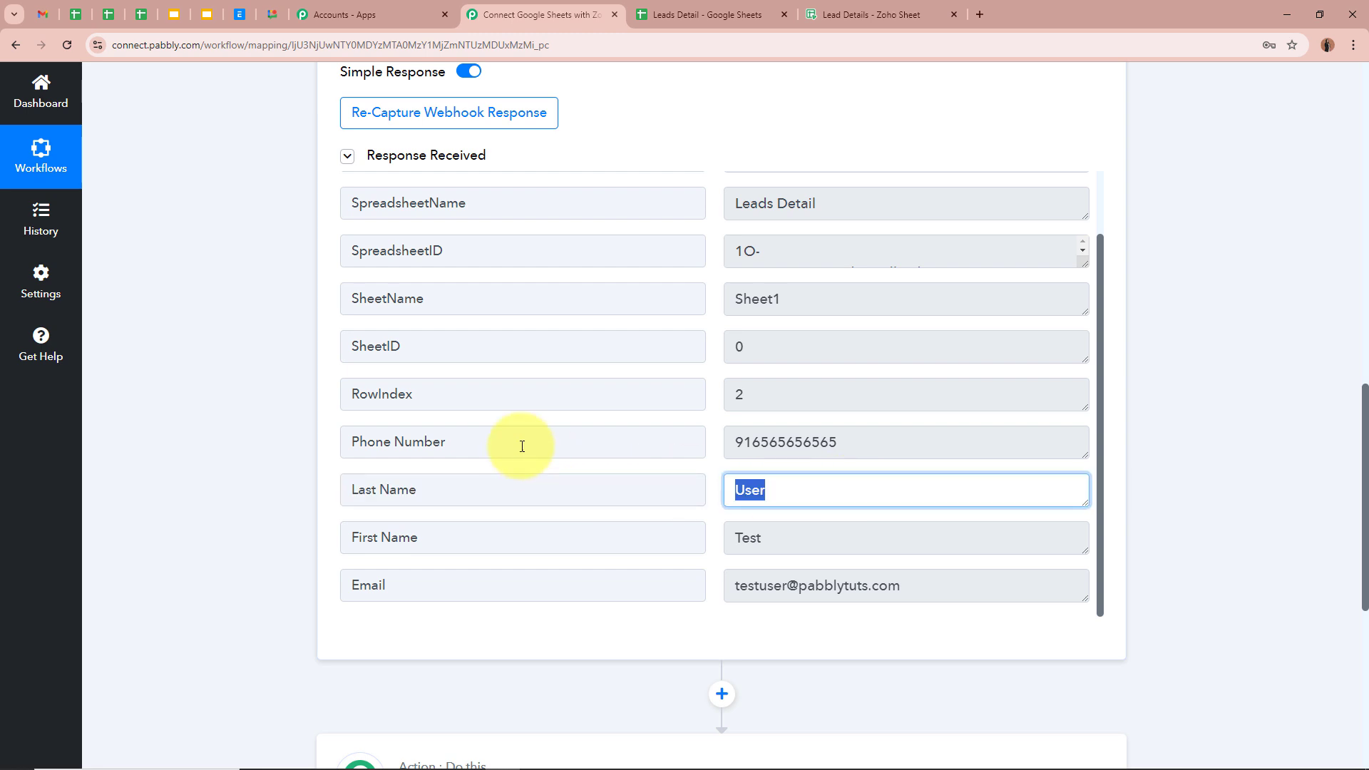
left_click(641, 443)
left_click(731, 443)
left_click(426, 593)
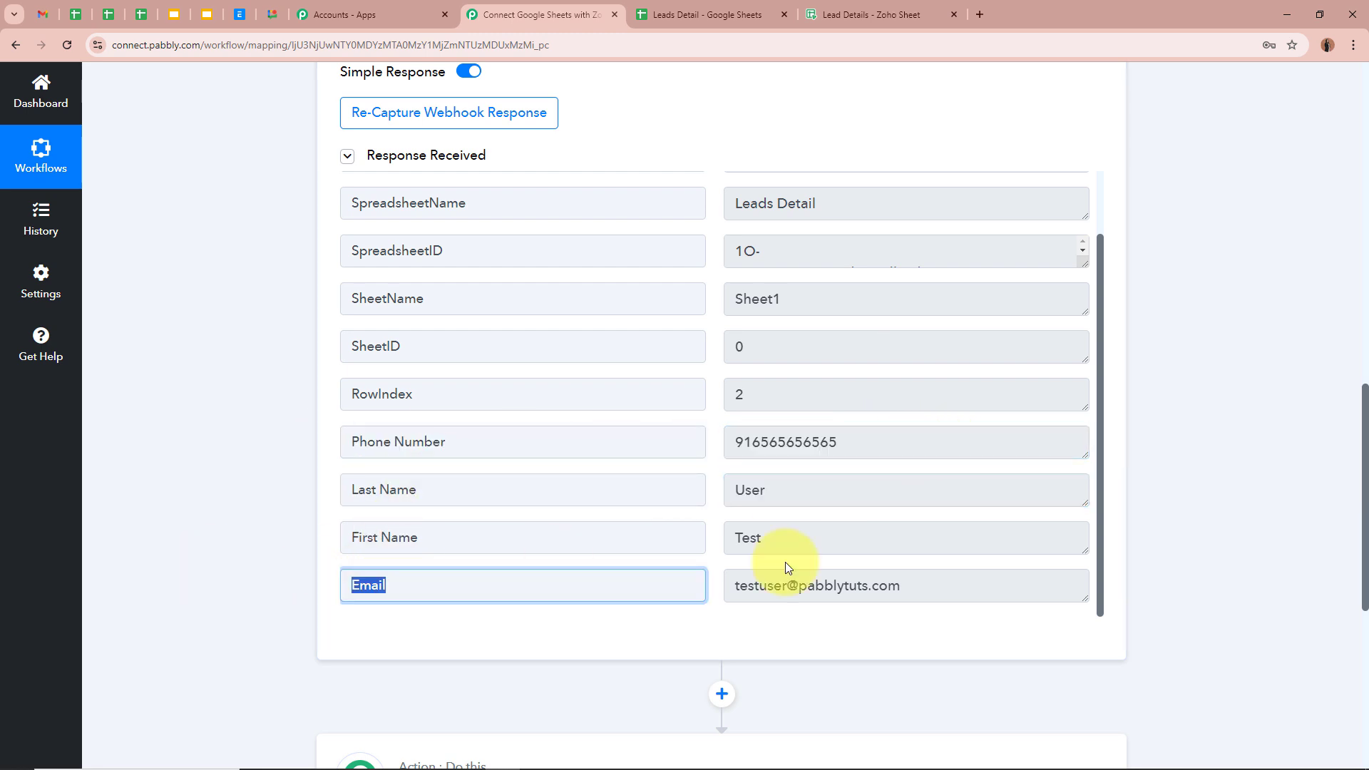
left_click(956, 582)
left_click(967, 639)
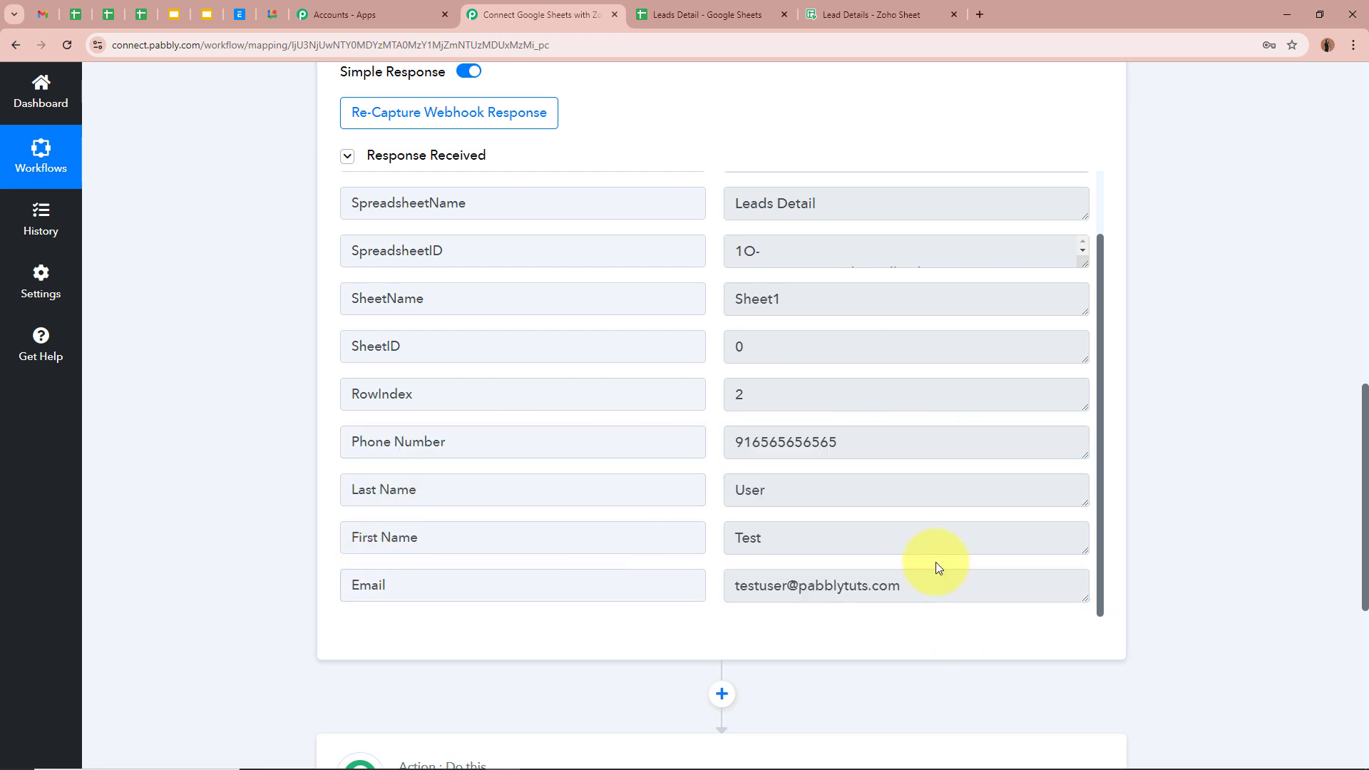
Collapse the trigger step to show the unconfigured action step
scroll(987, 525, "up", 2)
scroll(1335, 425, "up", 7)
scroll(1155, 458, "down", 1)
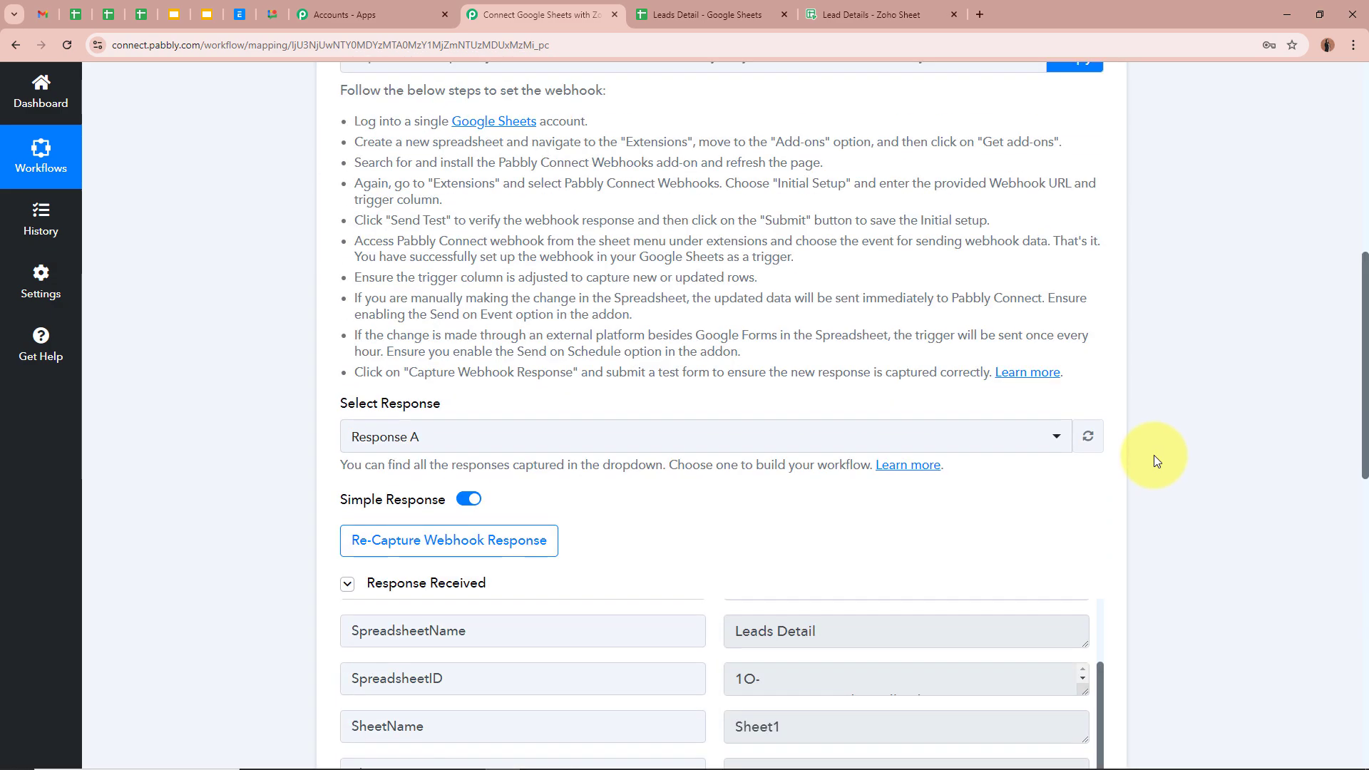
scroll(1154, 459, "up", 8)
left_click(785, 352)
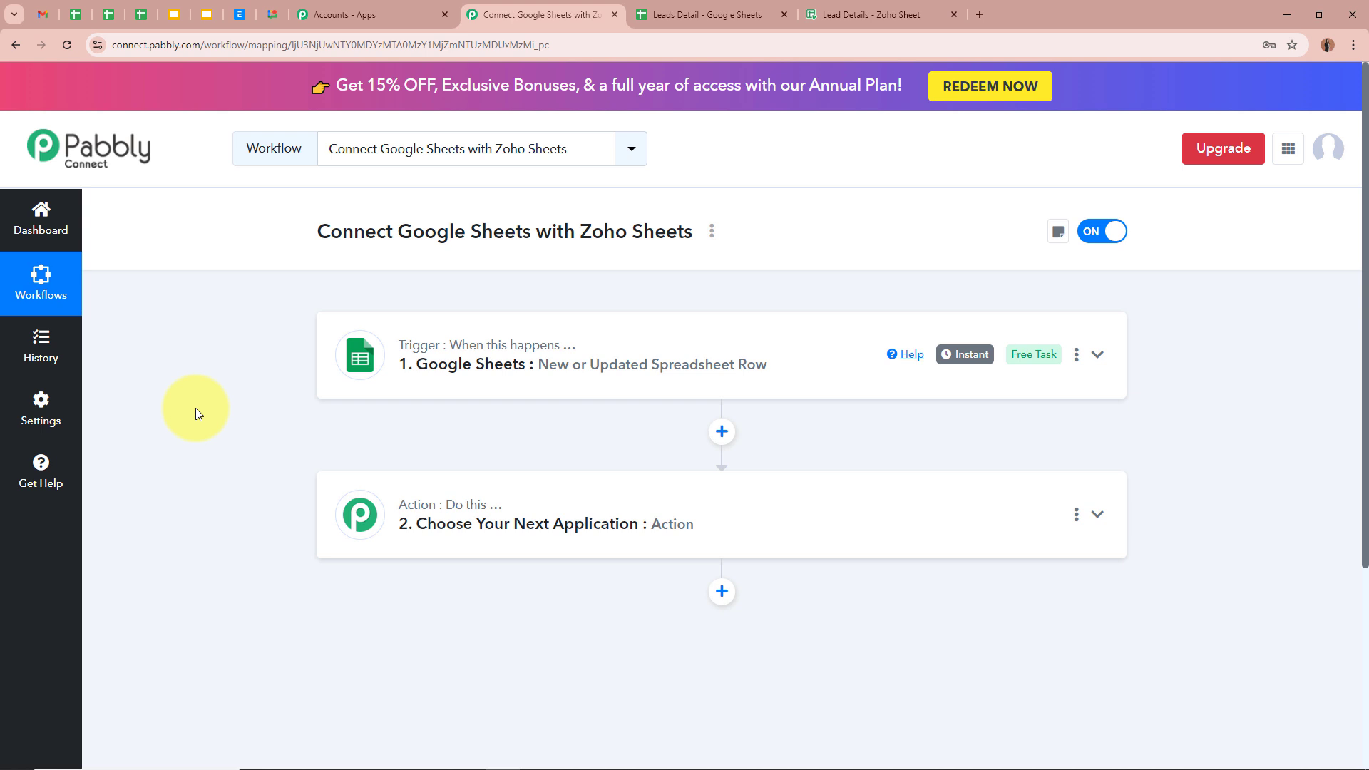
left_click(689, 14)
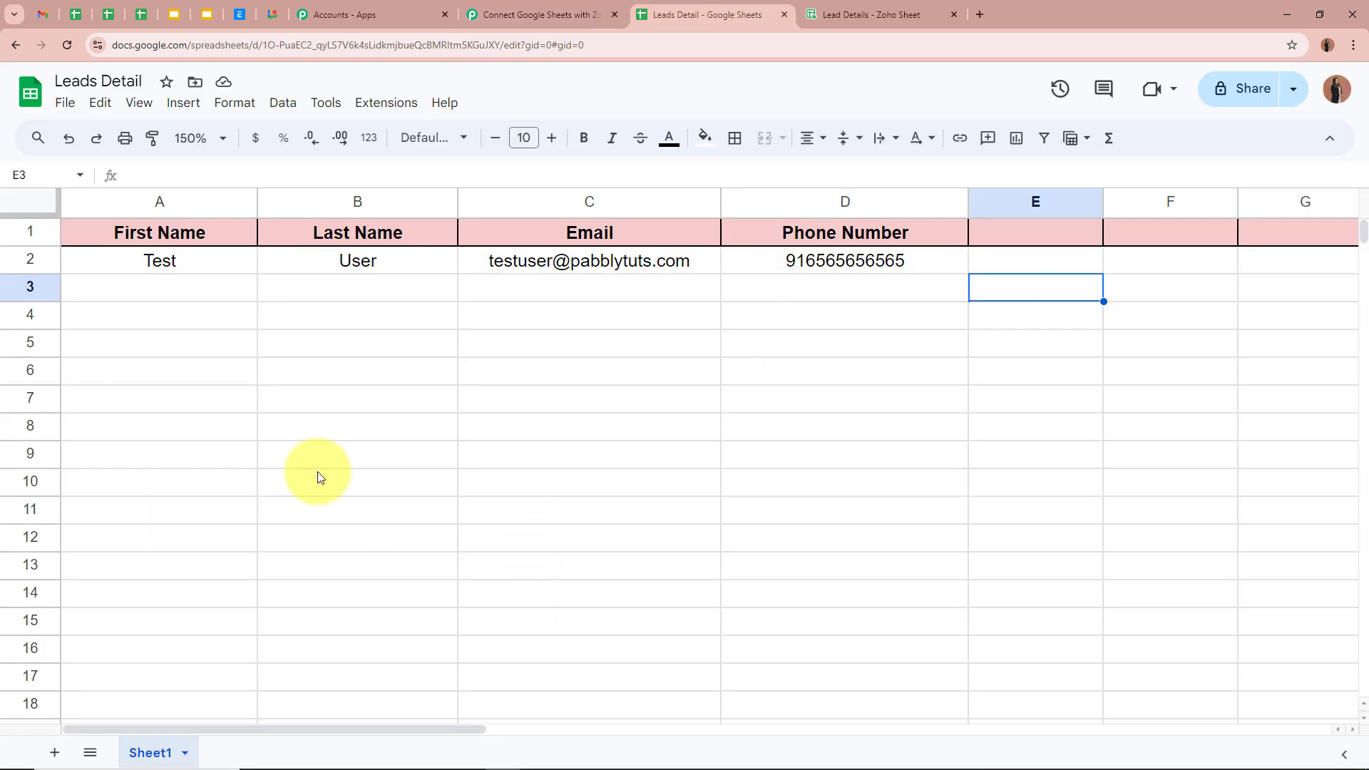
left_click(540, 13)
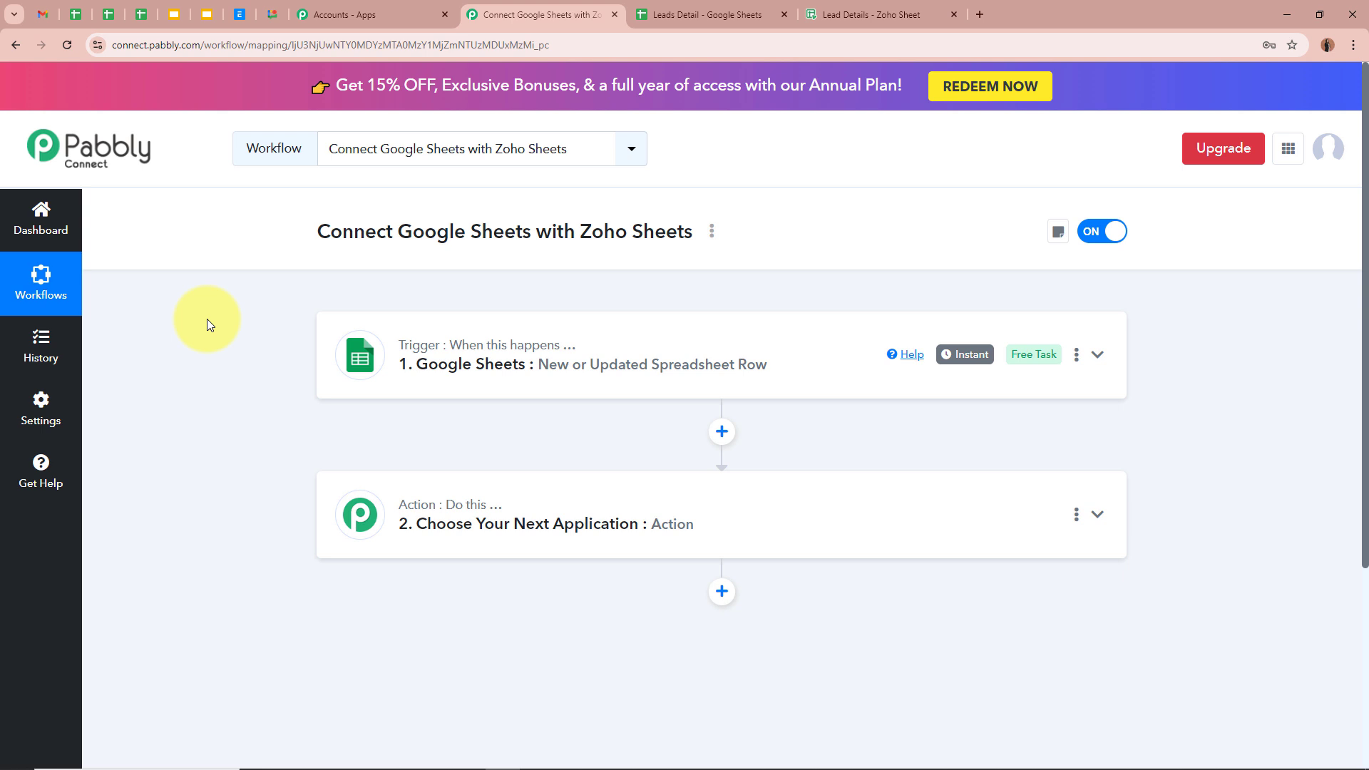
left_click(887, 13)
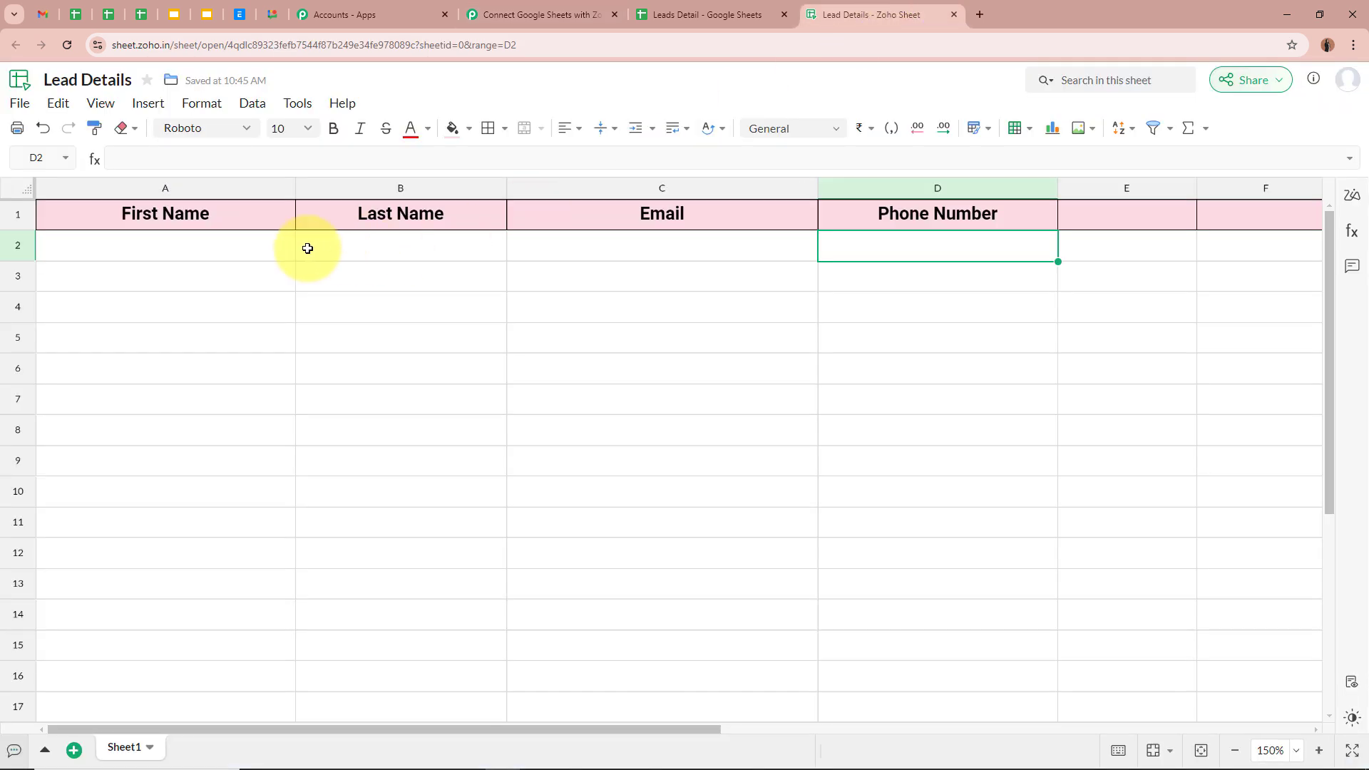
left_click(223, 256)
left_click(399, 249)
left_click(663, 249)
left_click(882, 254)
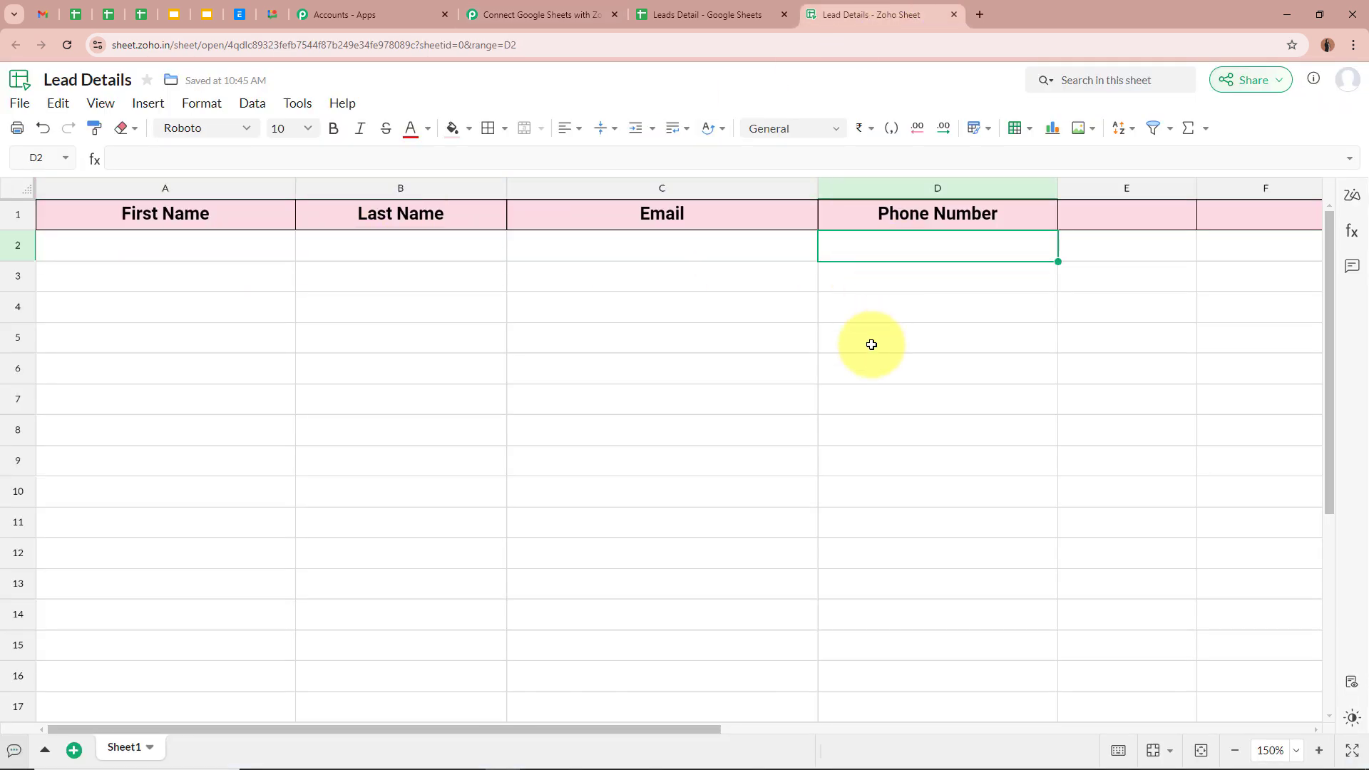
left_click(684, 14)
left_click(538, 14)
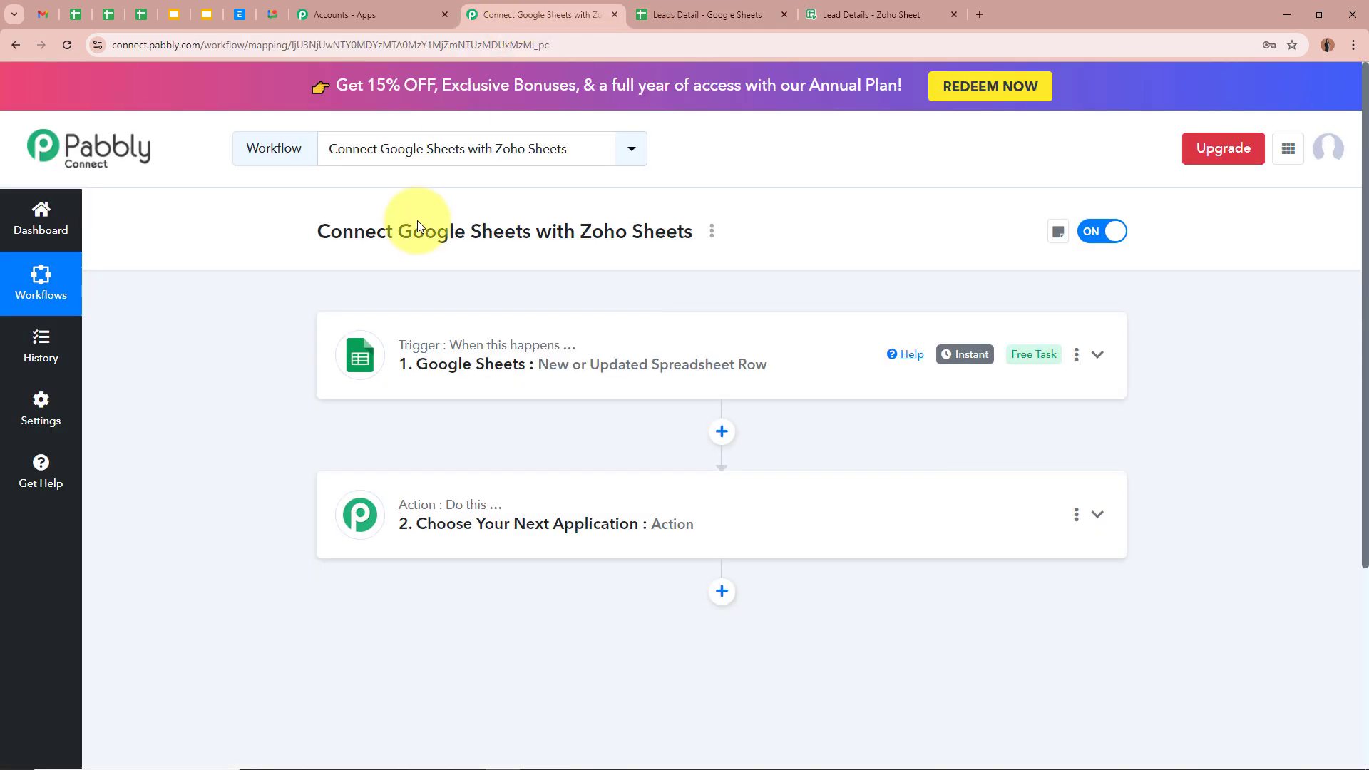
left_click(521, 544)
Set the action step's app to Zoho Sheet with the Create Row action event
scroll(257, 535, "down", 3)
left_click(506, 364)
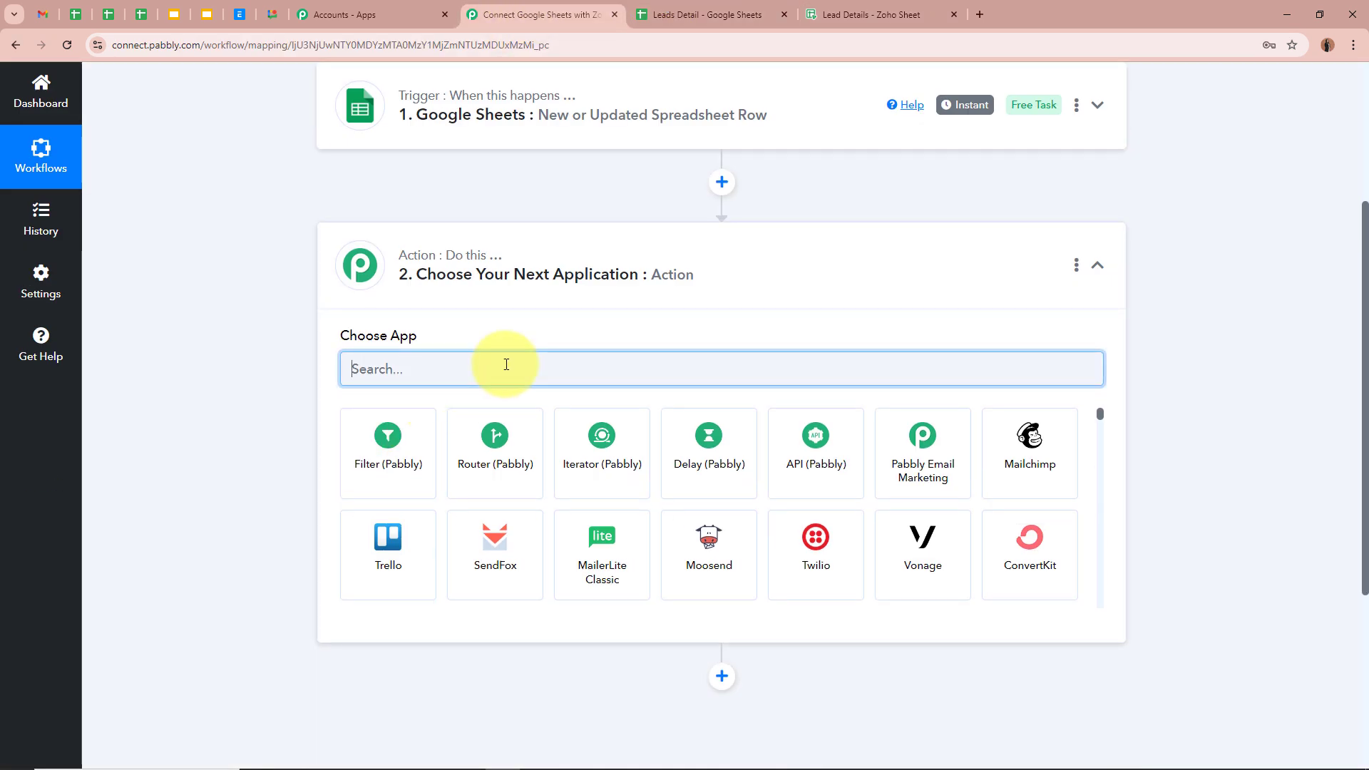
type("Zoho")
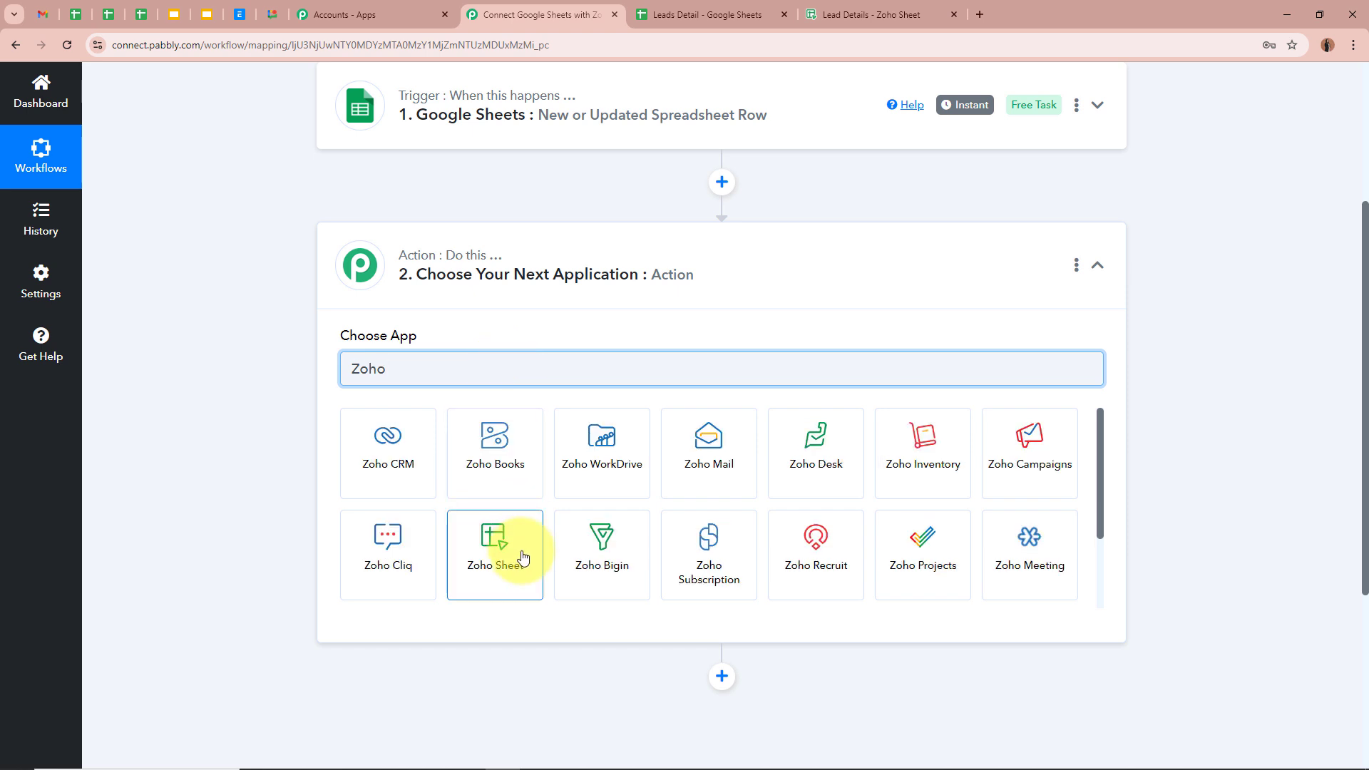
left_click(510, 546)
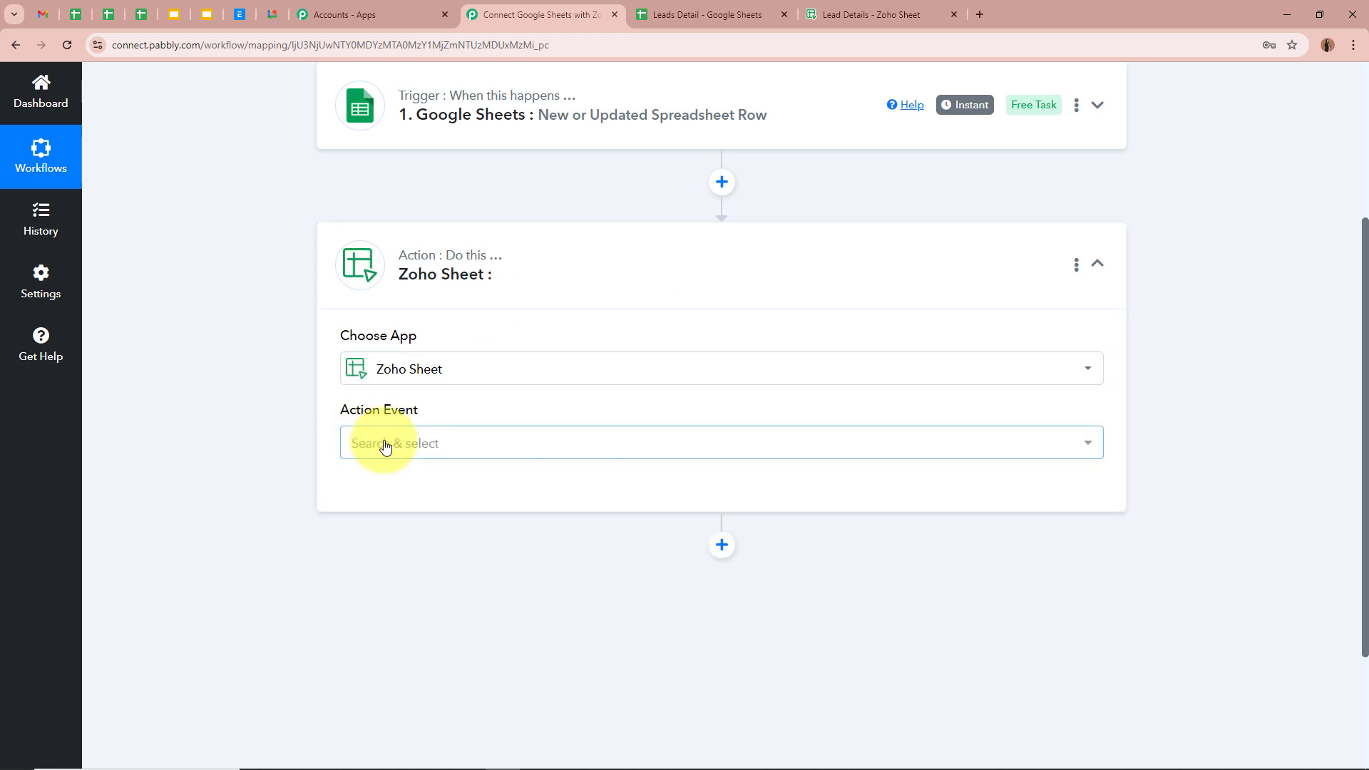
left_click(385, 444)
left_click(430, 281)
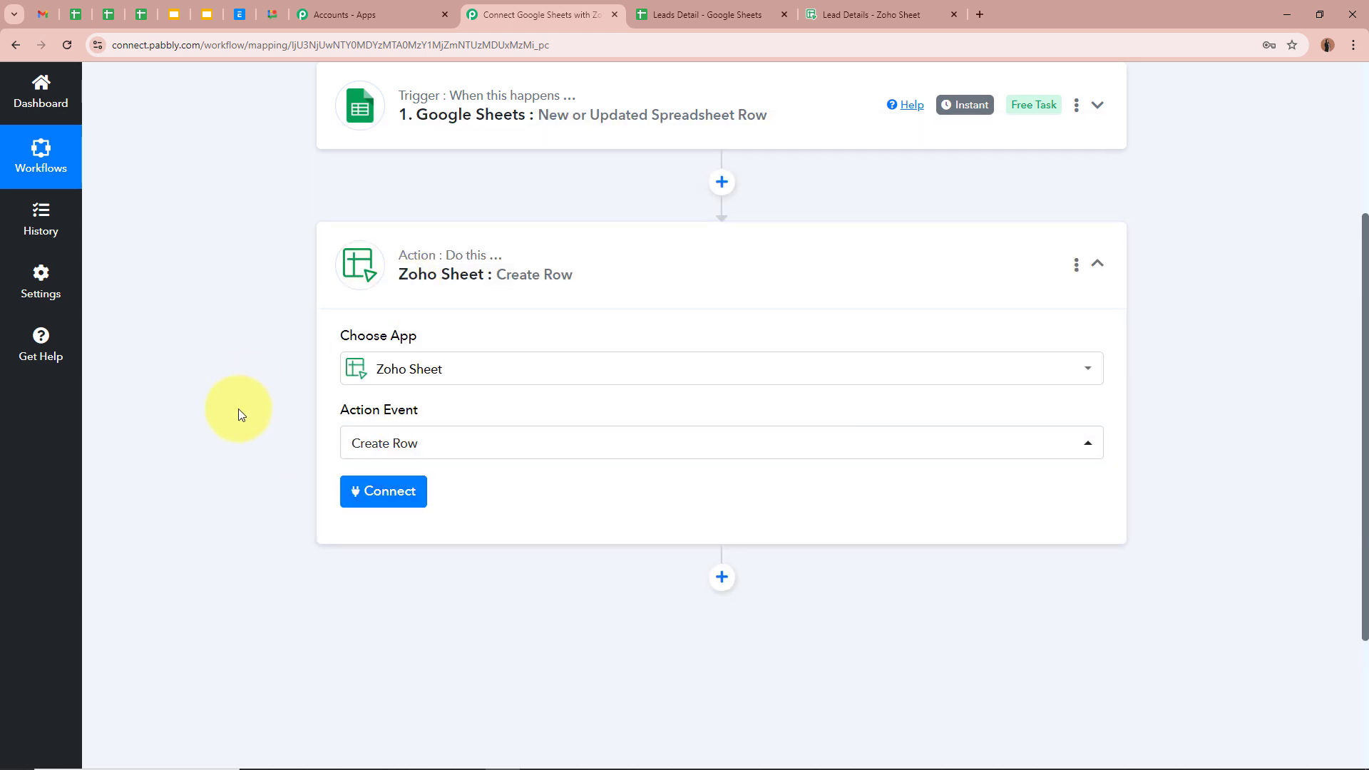
Review the empty row 2 in Zoho Sheet, then bring up the Zoho Sheet account connection
left_click(854, 20)
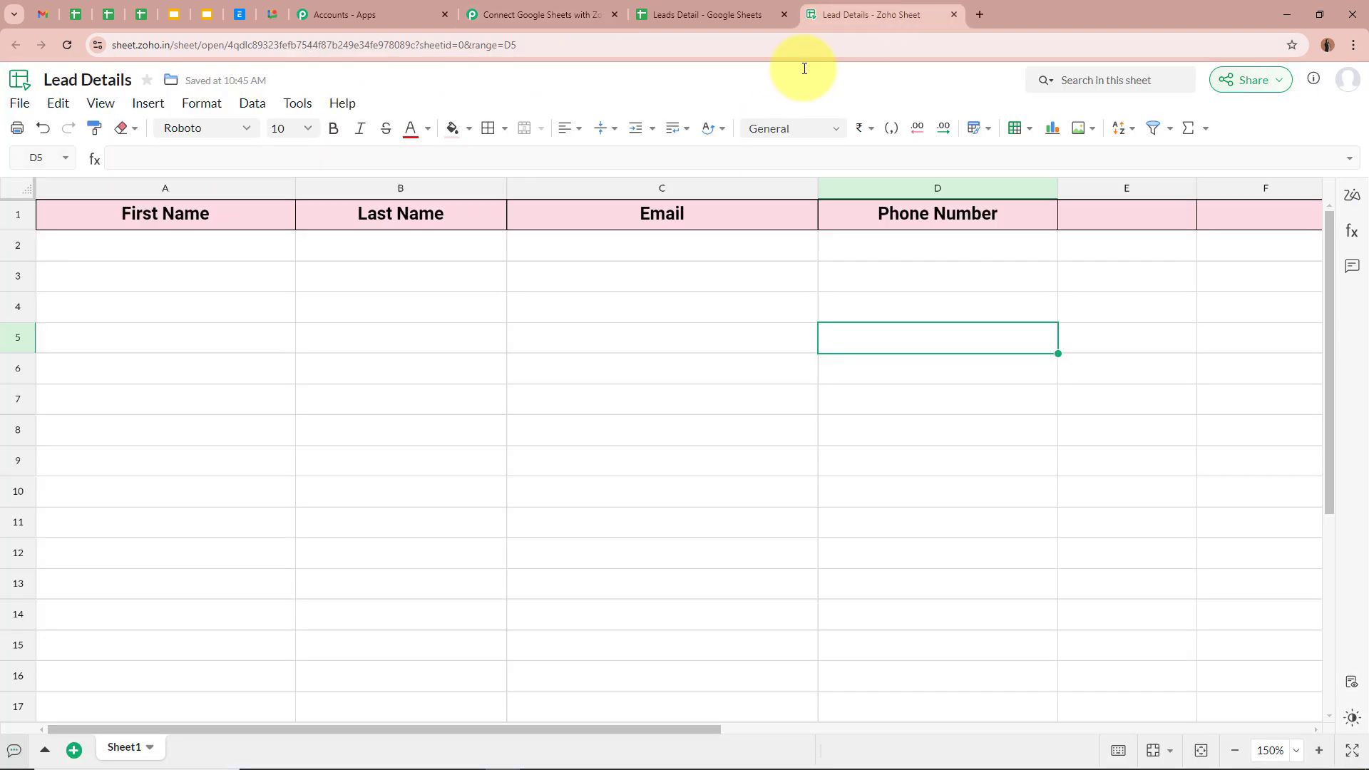
left_click(168, 245)
left_click(458, 245)
left_click(727, 247)
left_click(994, 258)
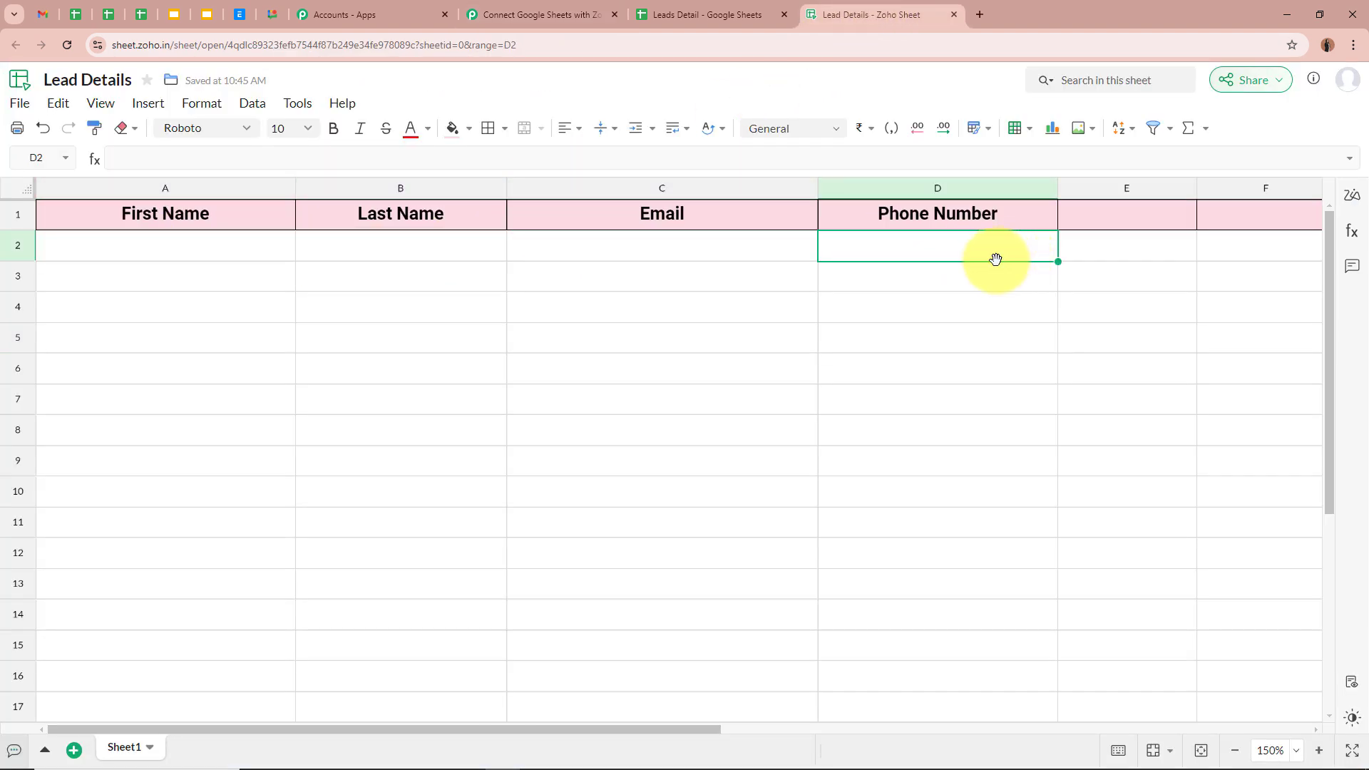
left_click(542, 14)
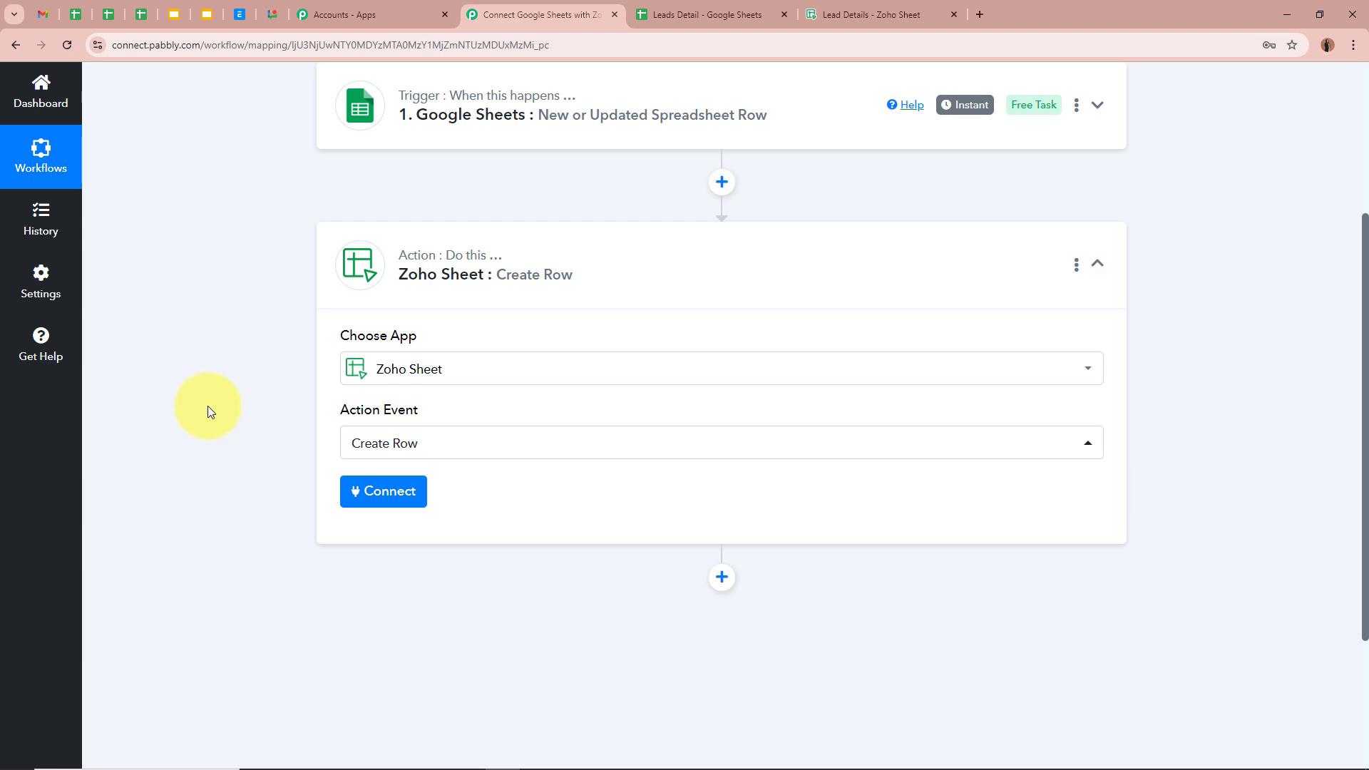
left_click(388, 496)
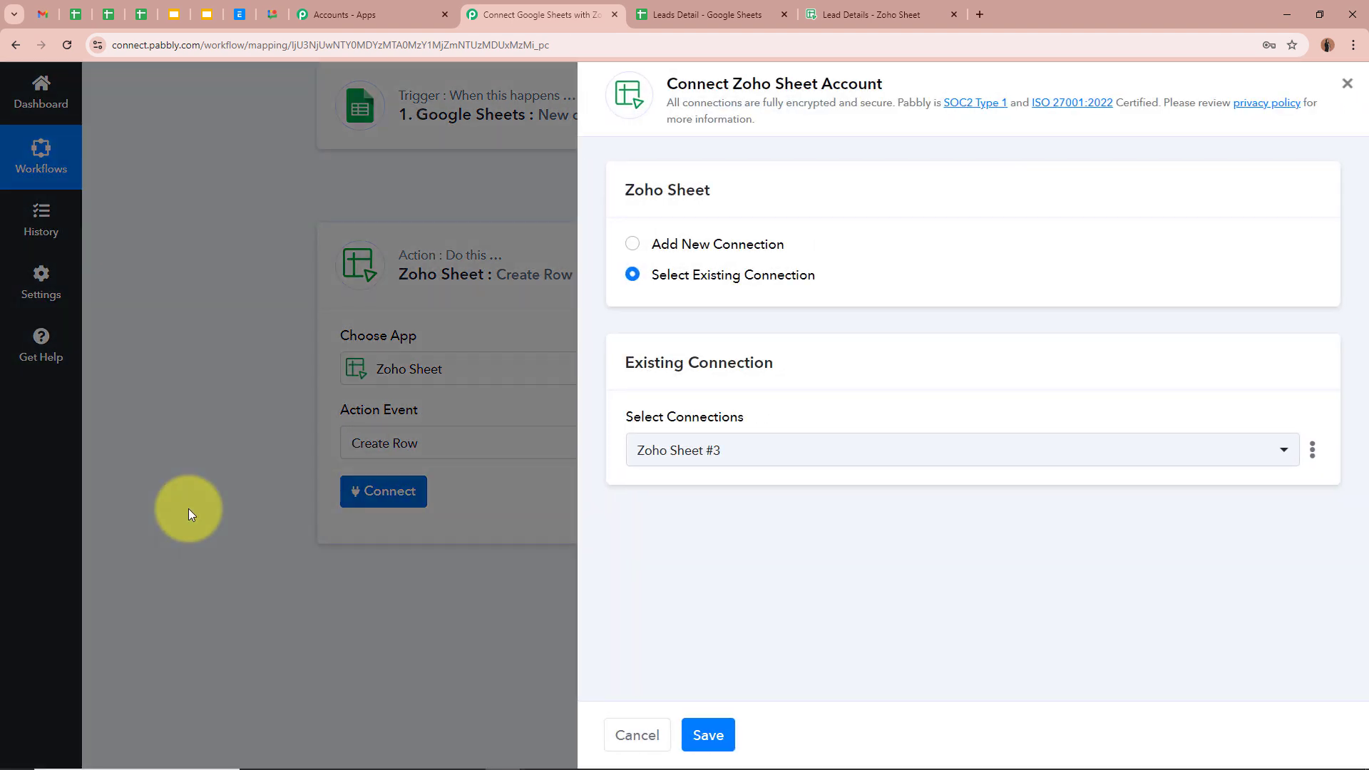
Add a new connection, Zoho Sheet #4, and begin connecting with Zoho Sheet
left_click(632, 244)
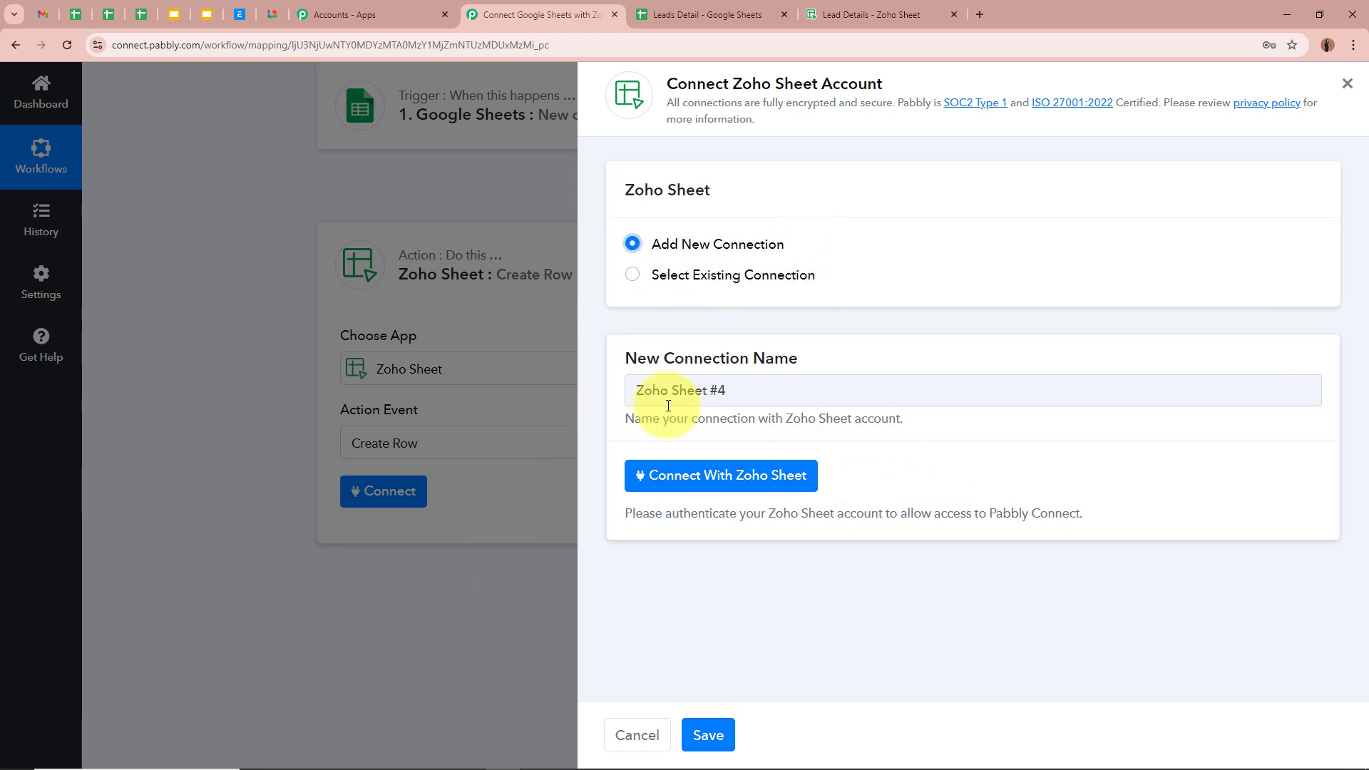
left_click(784, 476)
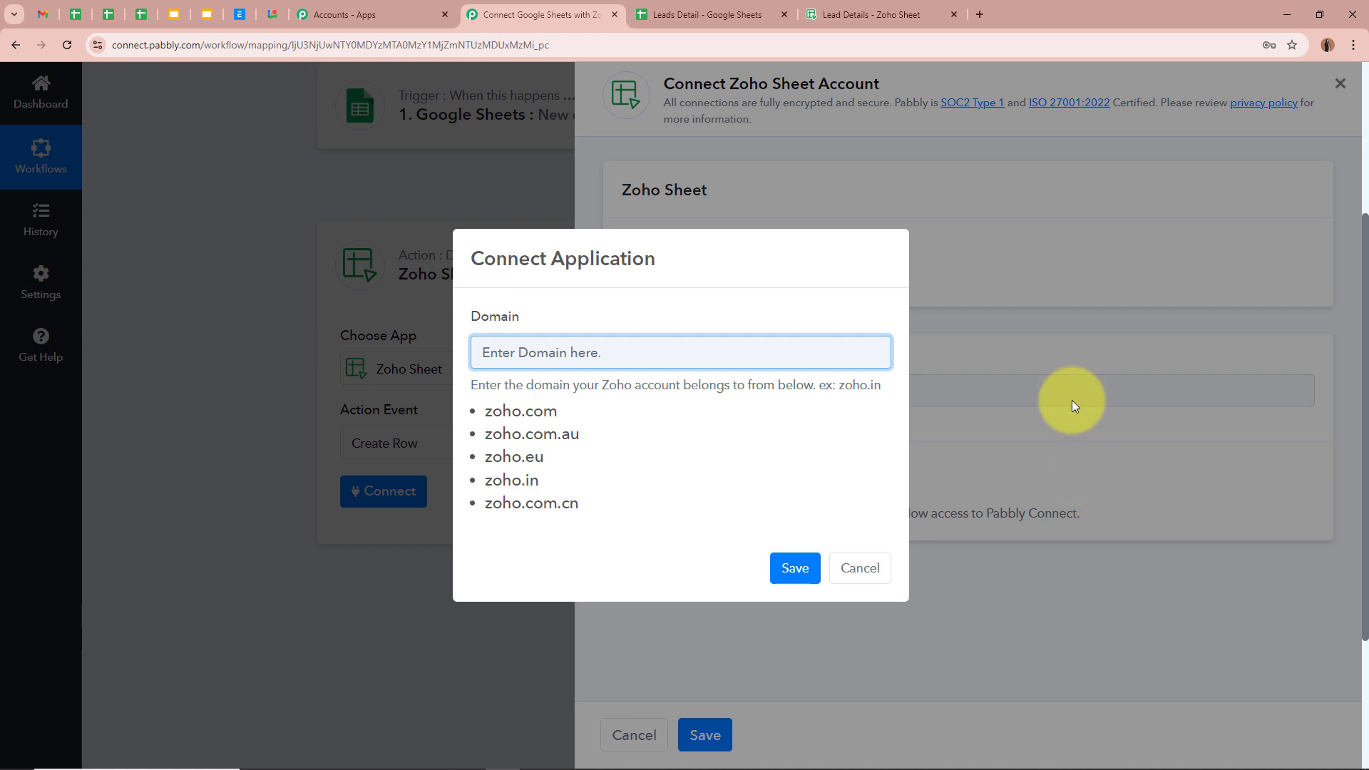
left_click_drag(475, 322, 546, 327)
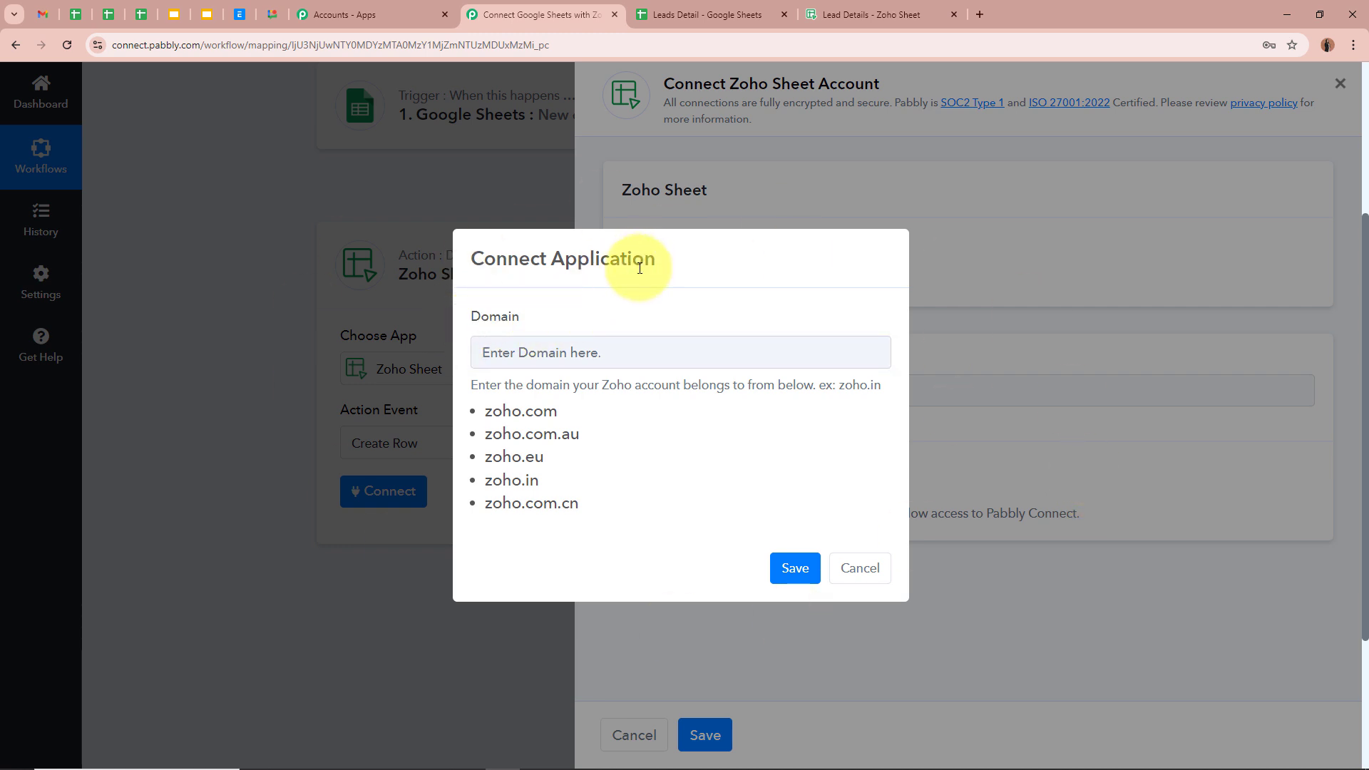
Copy the zoho.in domain from the Zoho Sheet web address and save it as the Domain
left_click(889, 6)
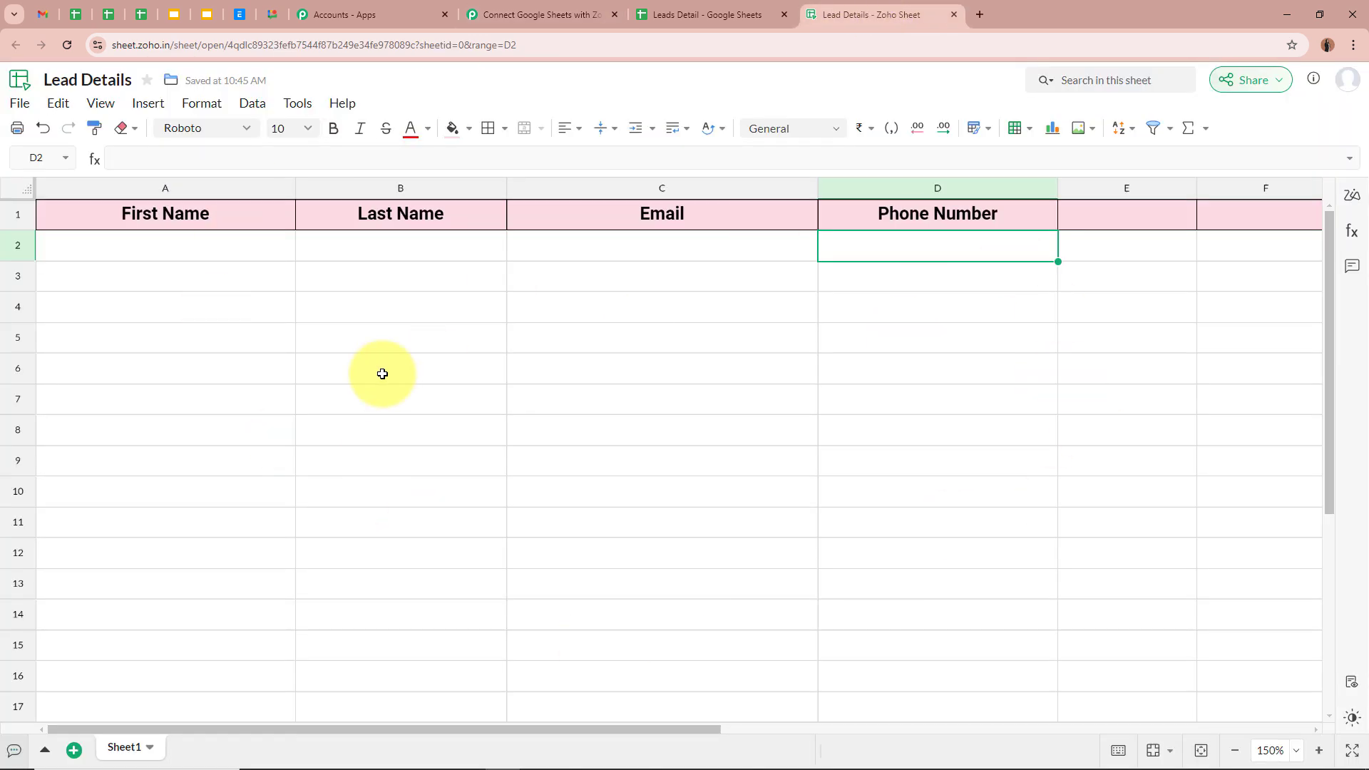
left_click(449, 45)
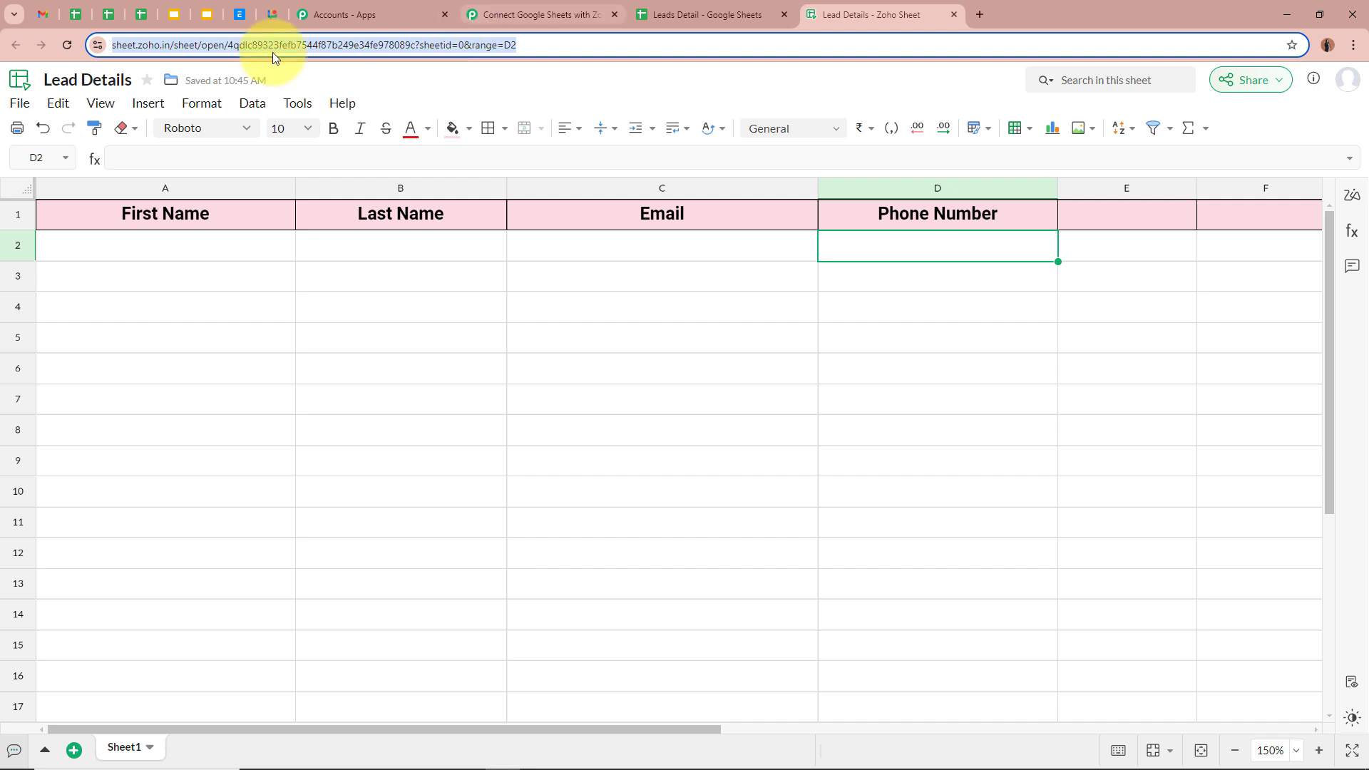
left_click(152, 45)
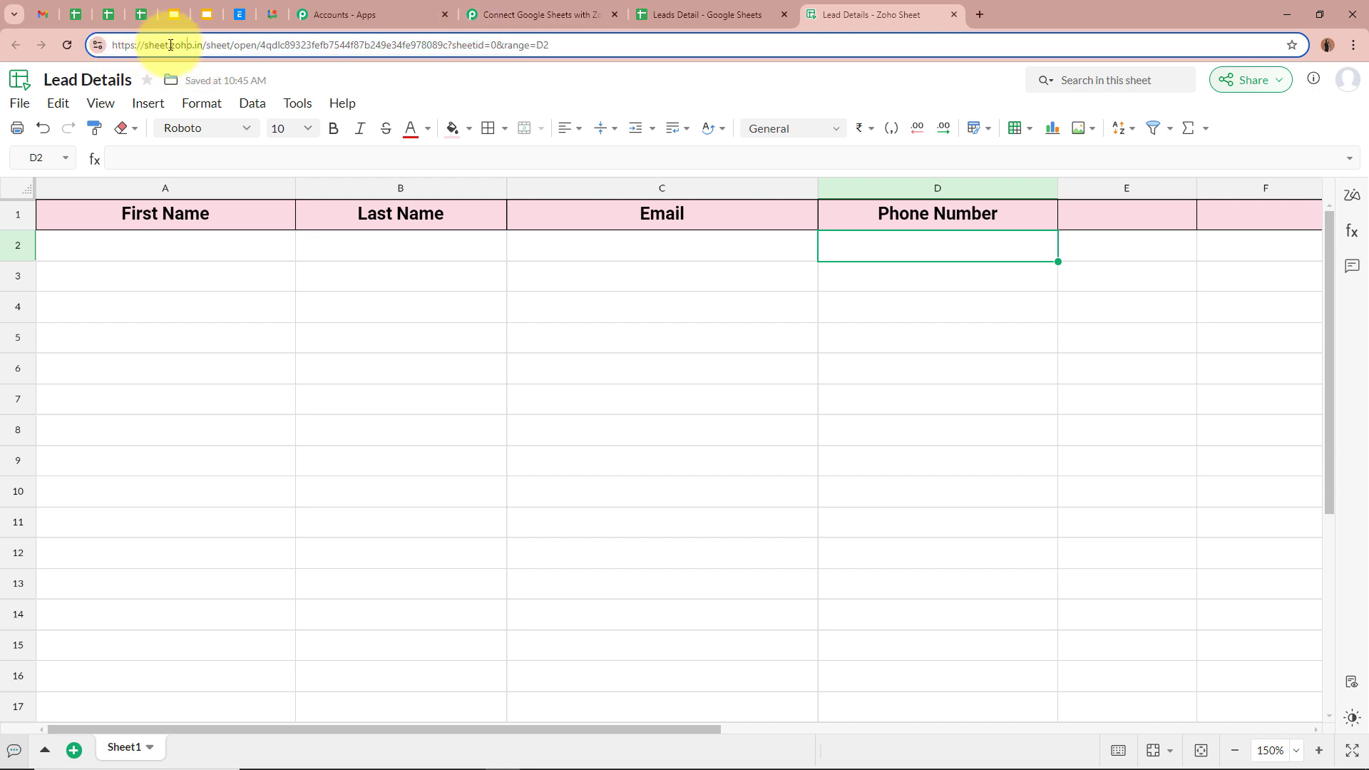
left_click_drag(171, 45, 201, 46)
key("ctrl+c")
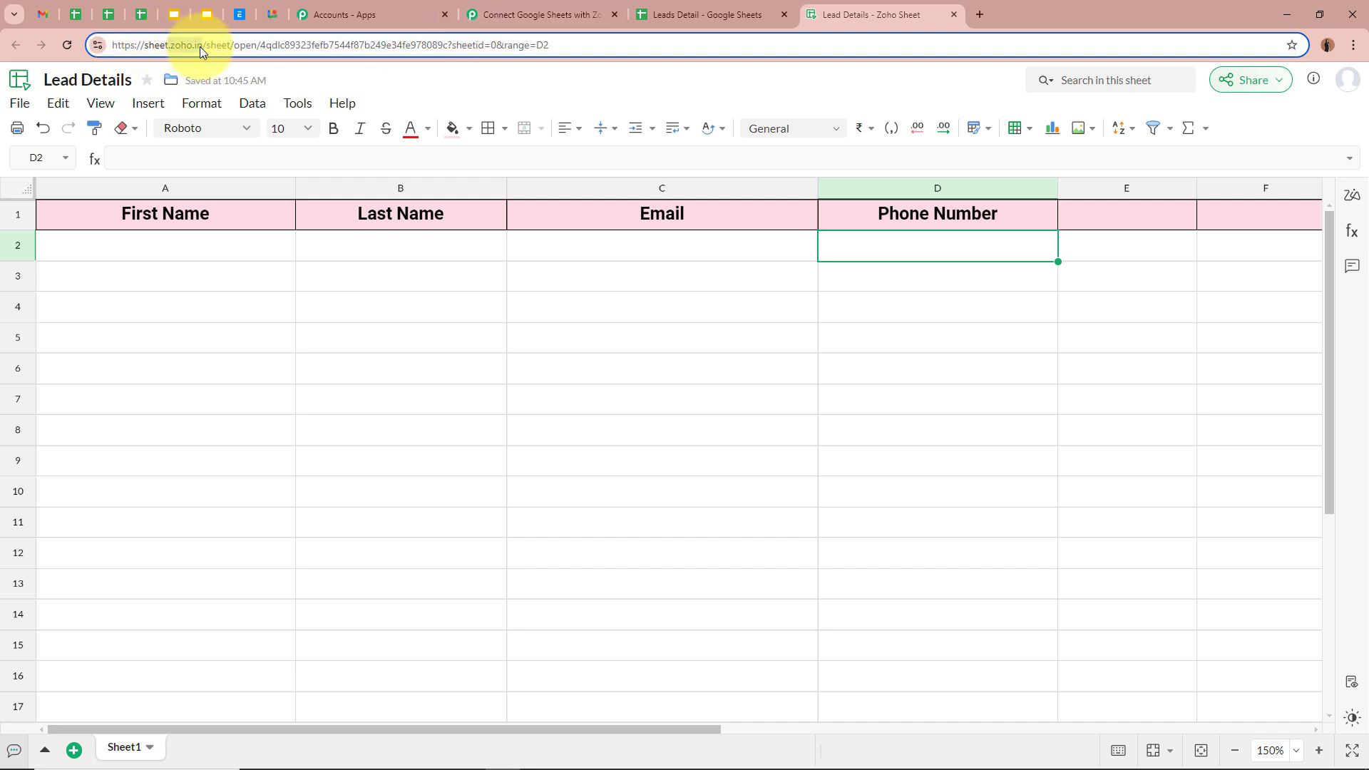
left_click(172, 46)
left_click(534, 14)
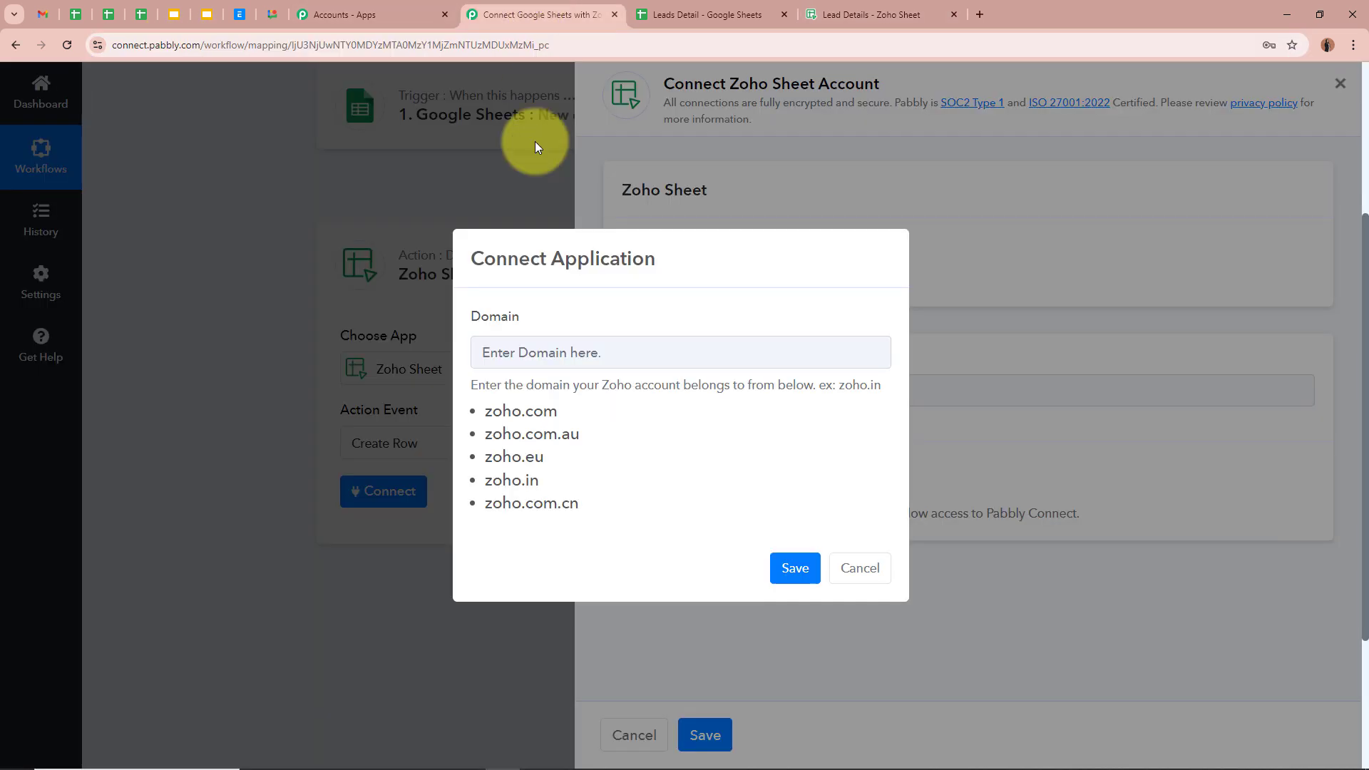
left_click(542, 355)
key("ctrl+v")
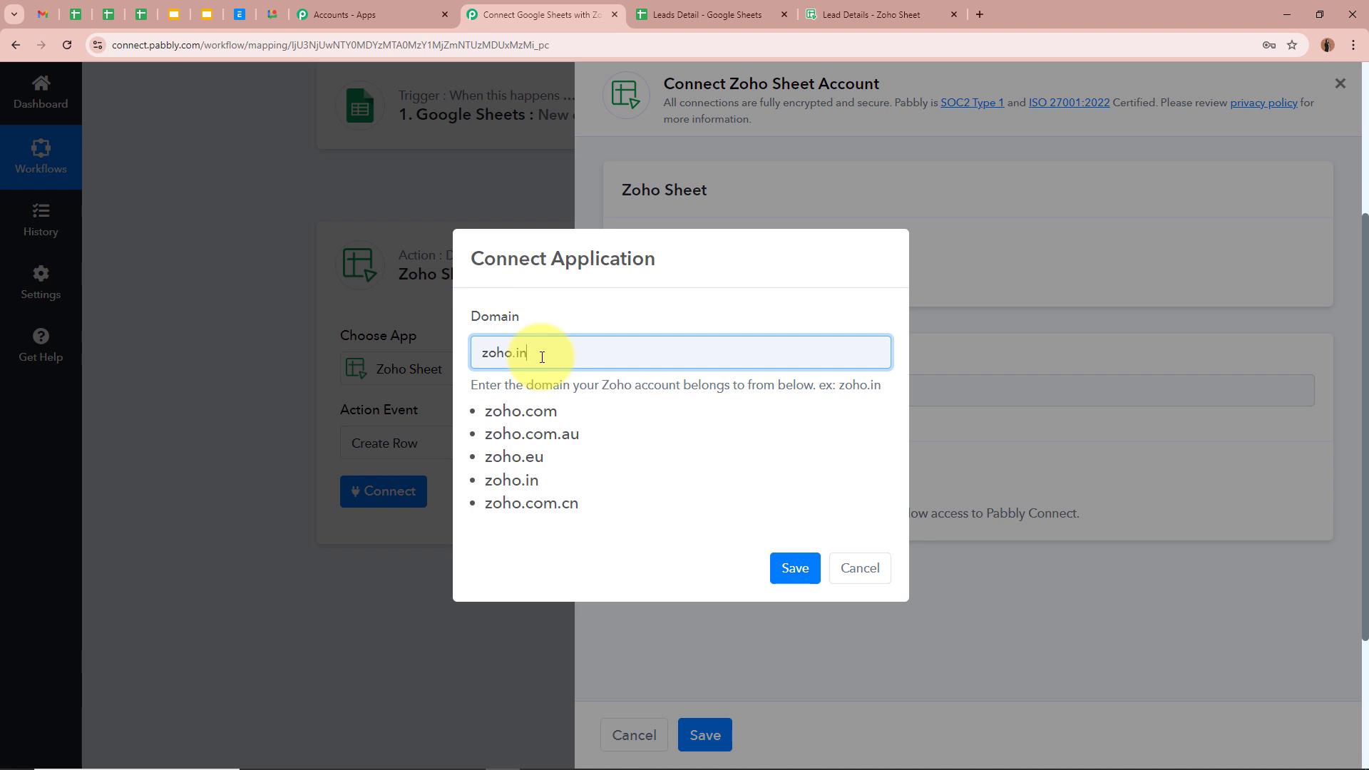
left_click(799, 575)
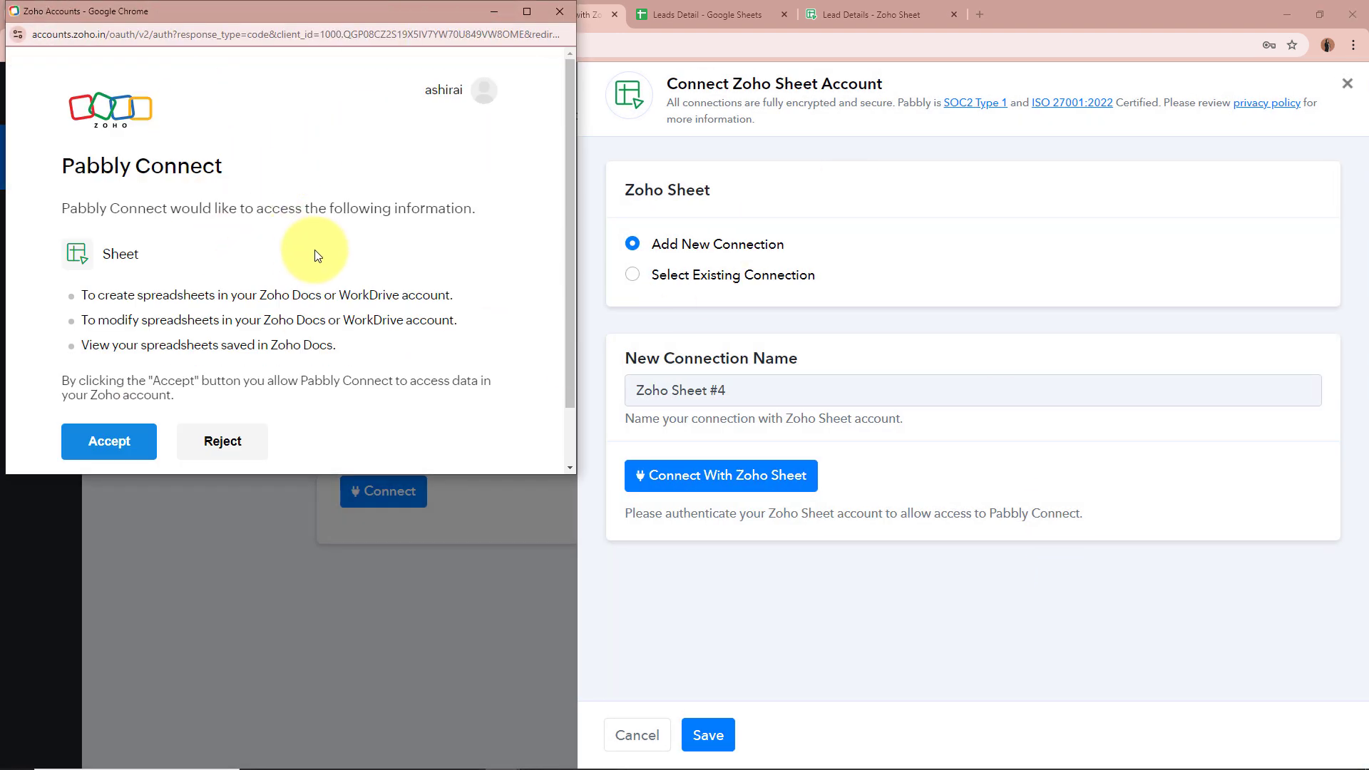
Accept the Zoho Accounts request granting Pabbly Connect access to Zoho Sheet
scroll(460, 217, "down", 1)
scroll(461, 217, "down", 1)
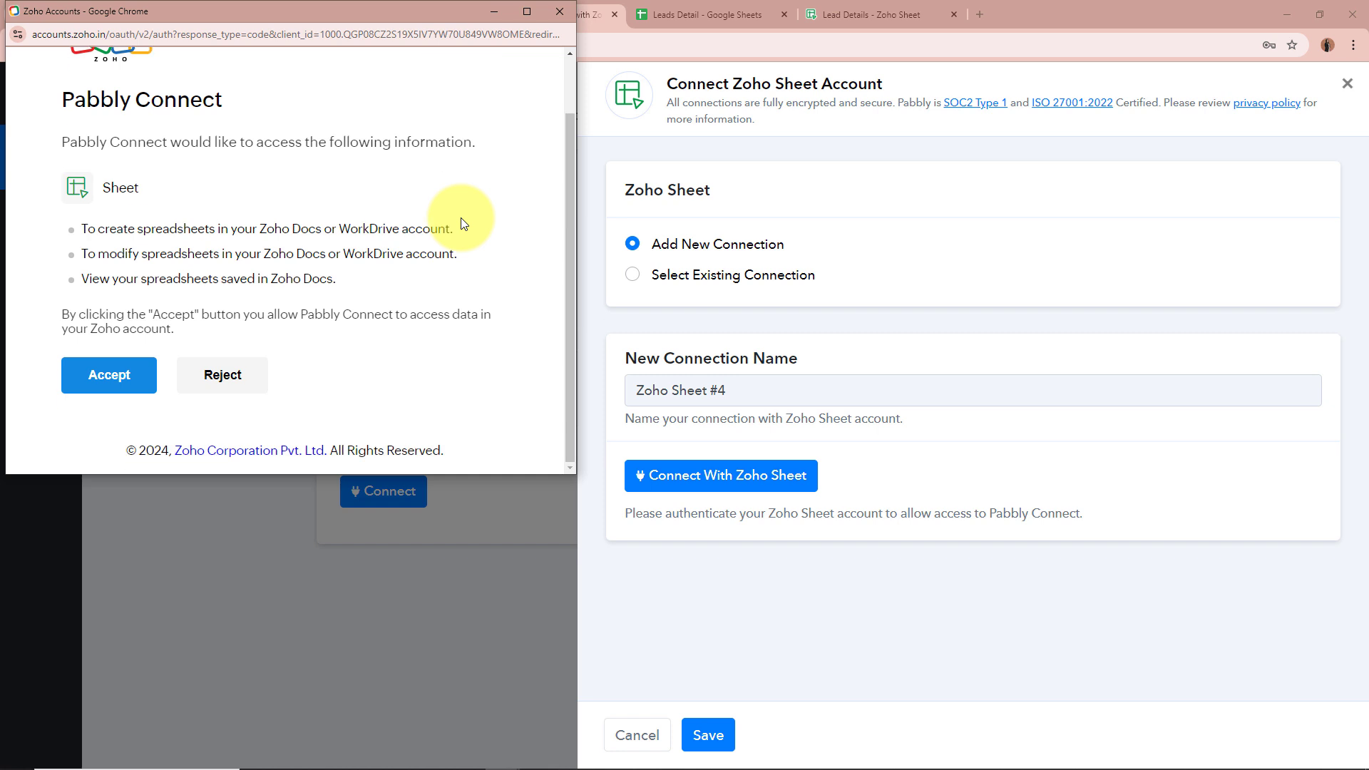
left_click(120, 377)
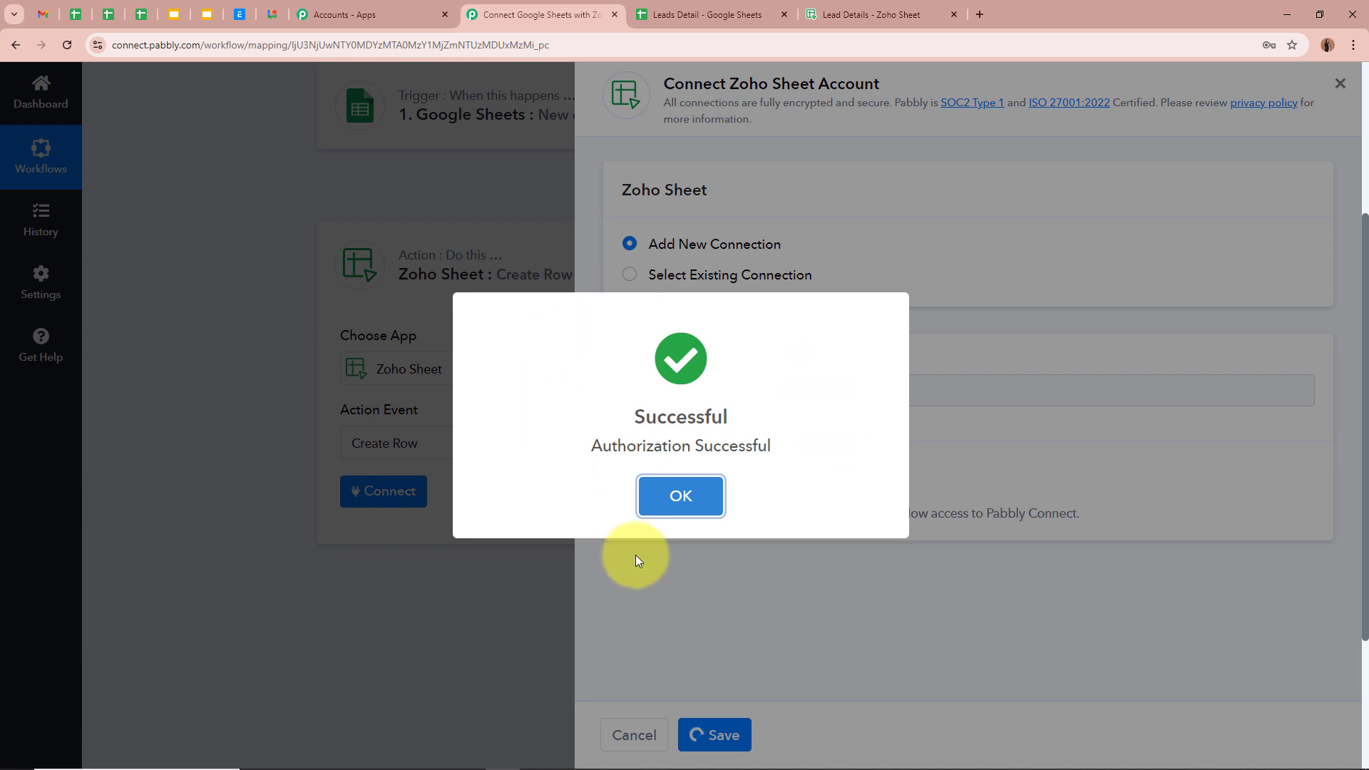
left_click(681, 496)
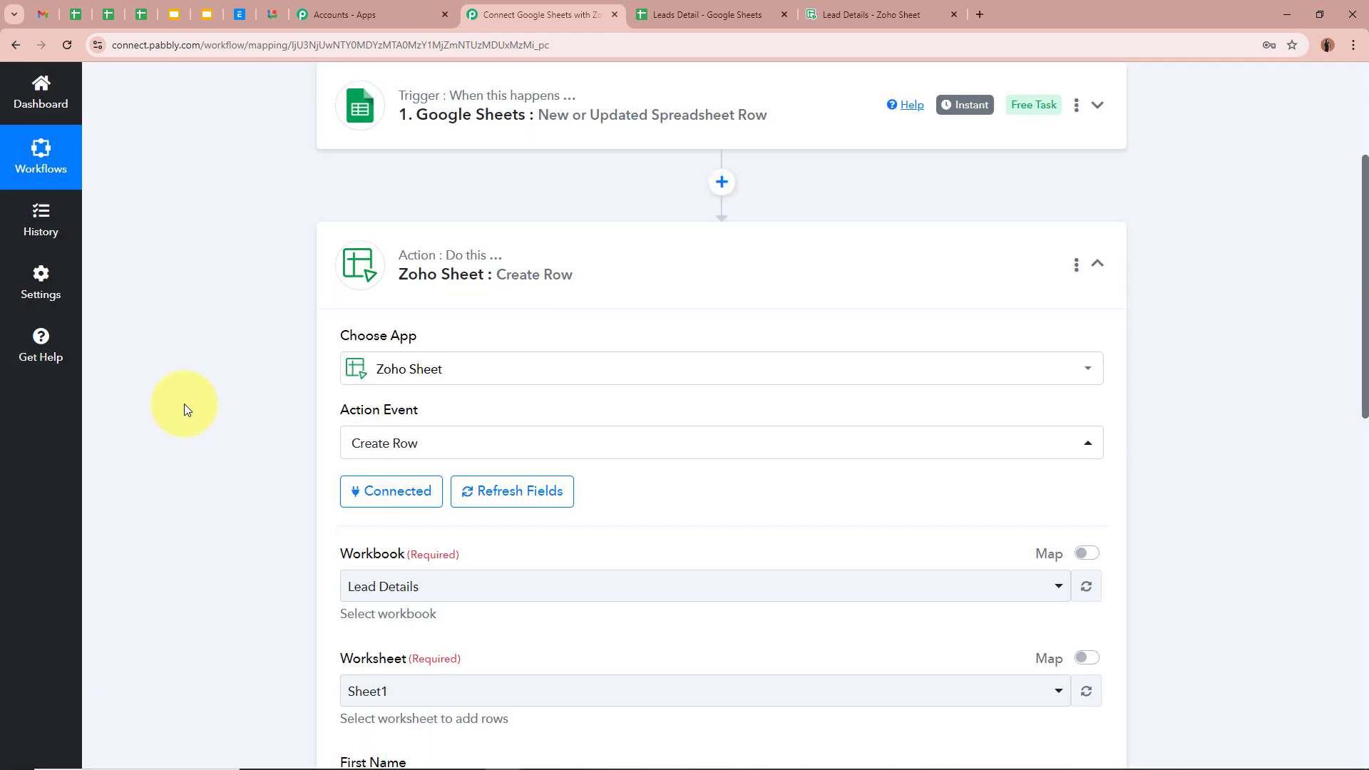
Keep Lead Details as the target workbook after viewing the empty spreadsheet
scroll(184, 404, "down", 4)
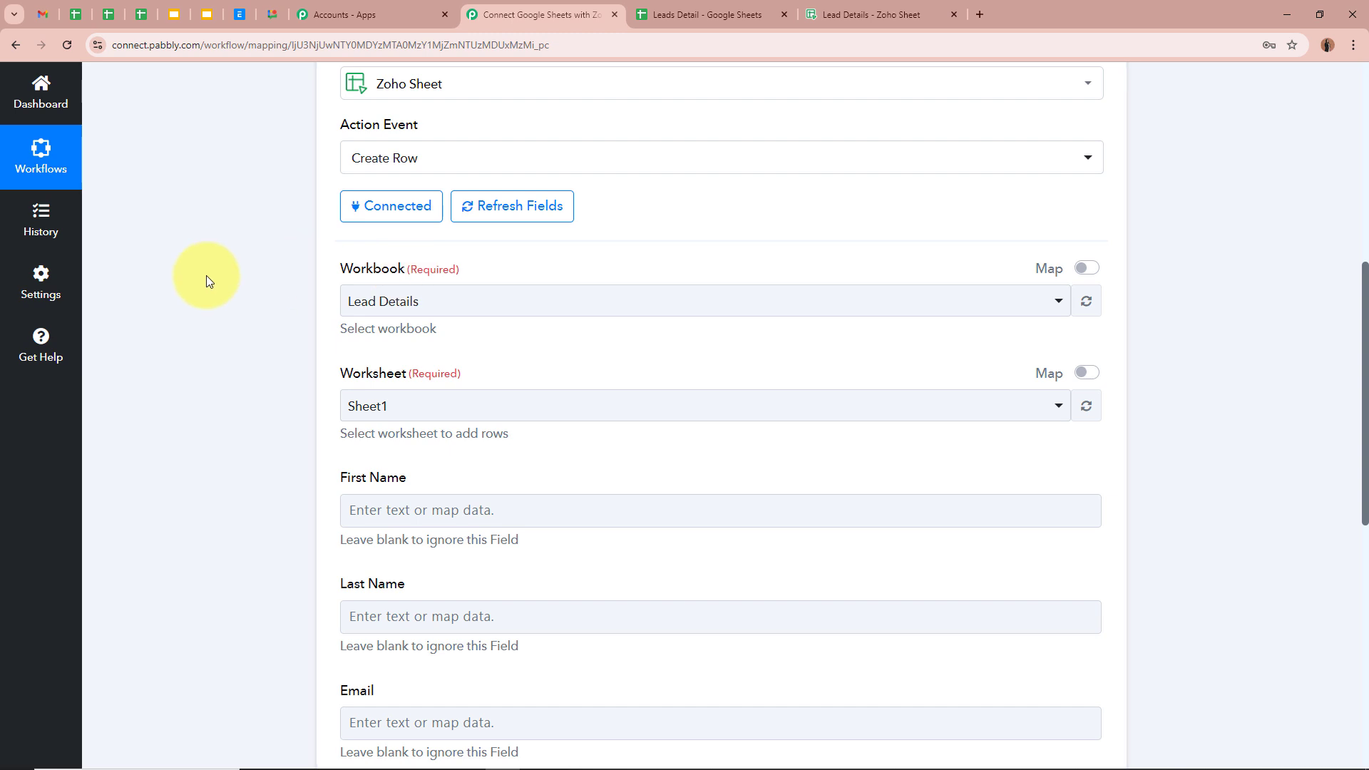
left_click(841, 14)
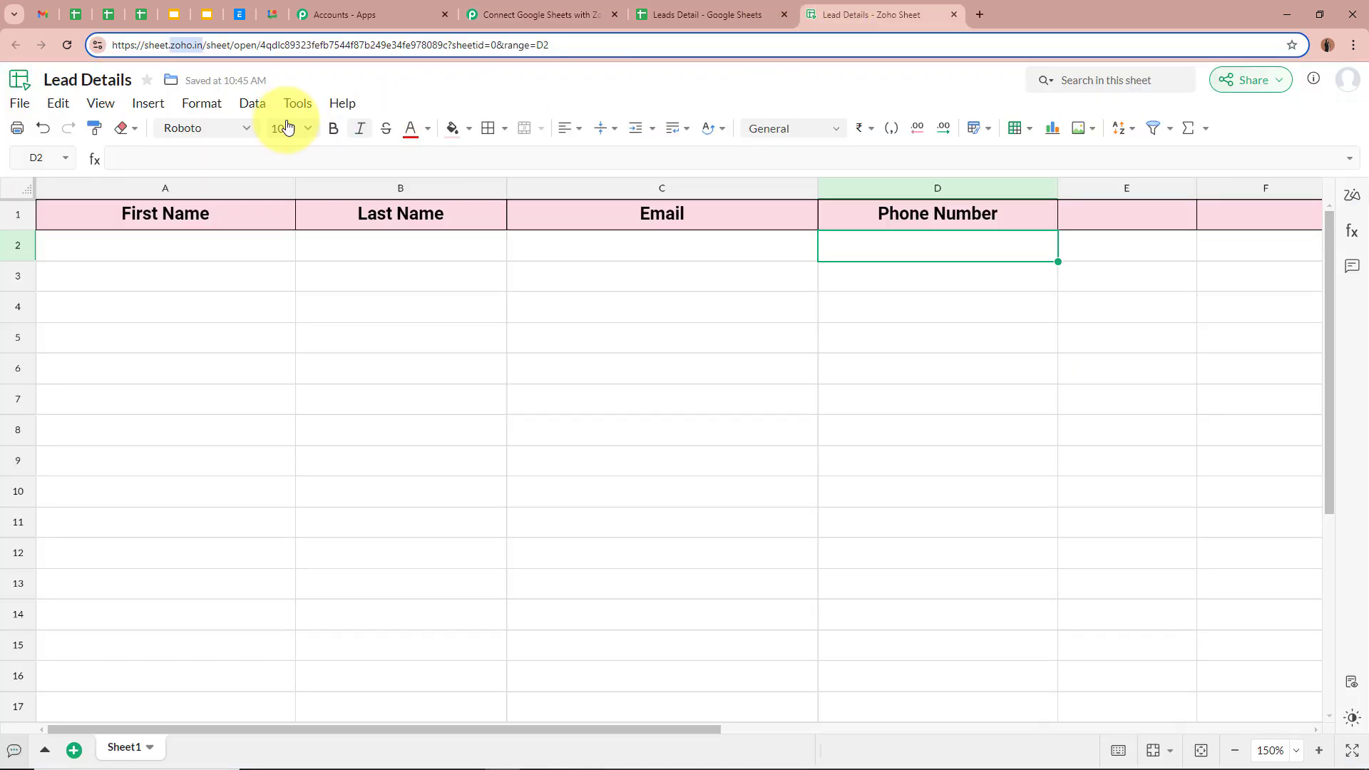
left_click(126, 270)
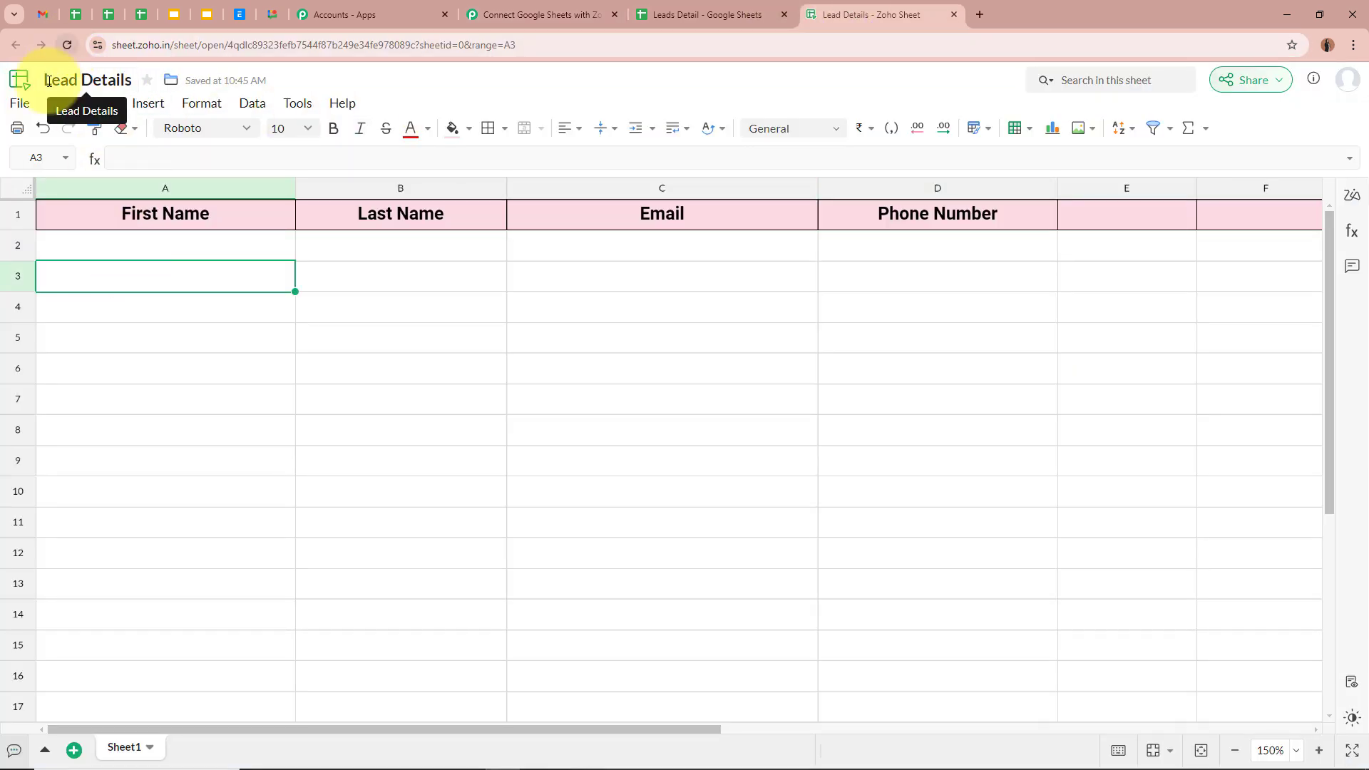
left_click(504, 14)
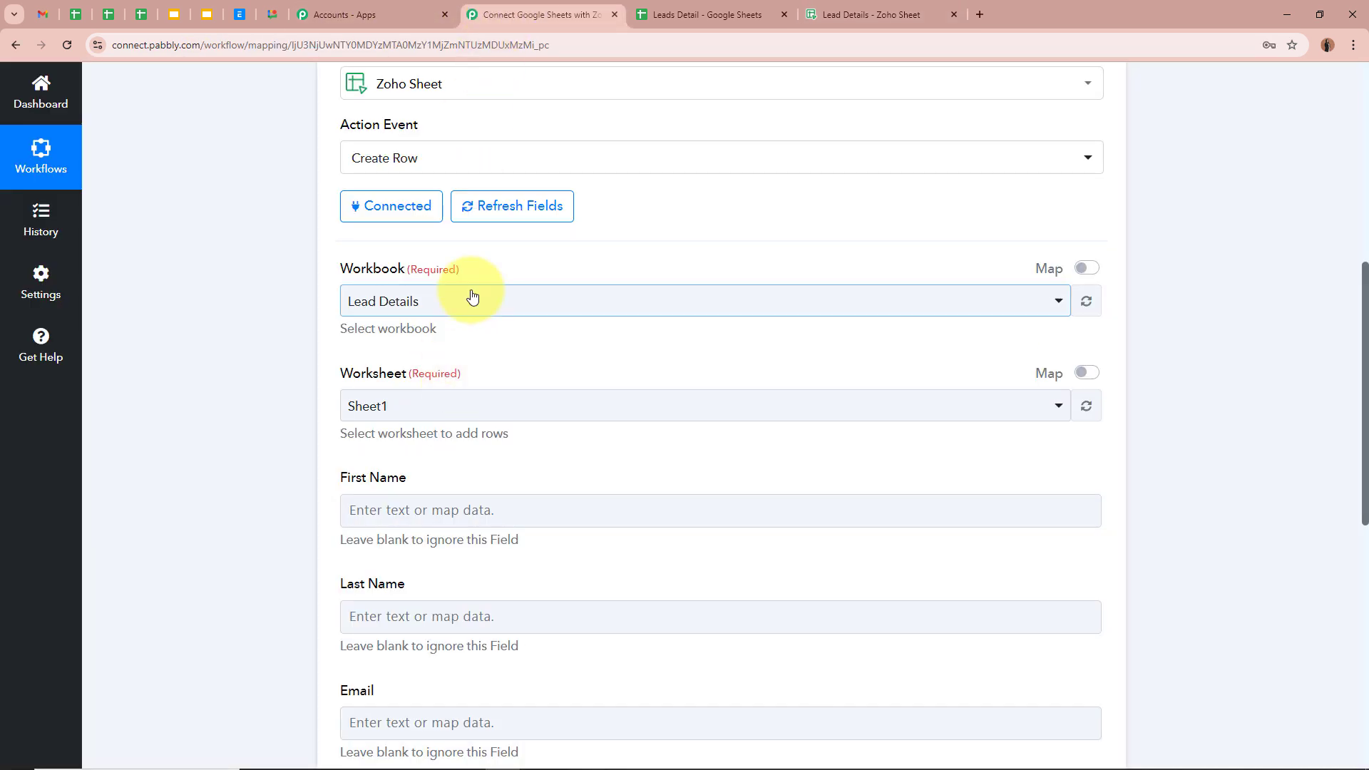
left_click(471, 299)
left_click(457, 390)
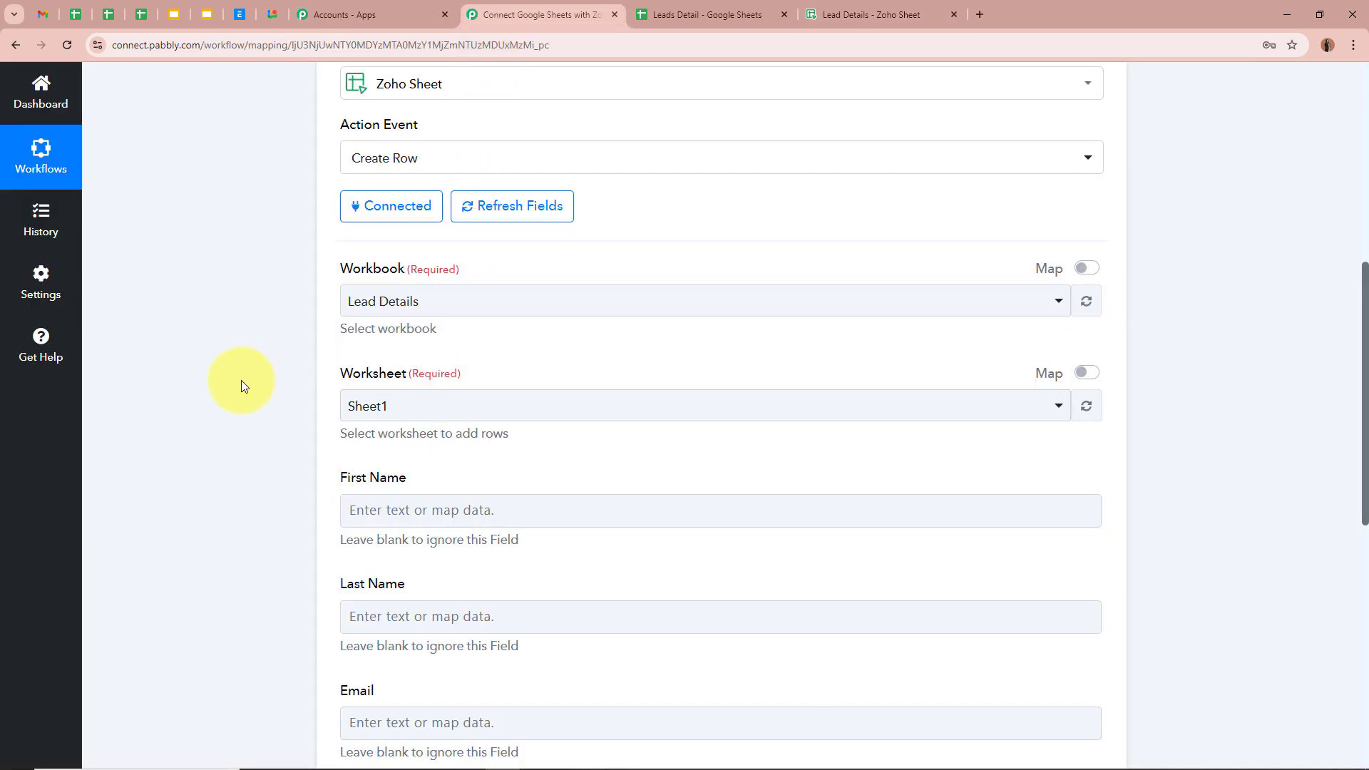
Keep Sheet1 as the target worksheet
scroll(241, 379, "down", 2)
left_click(827, 14)
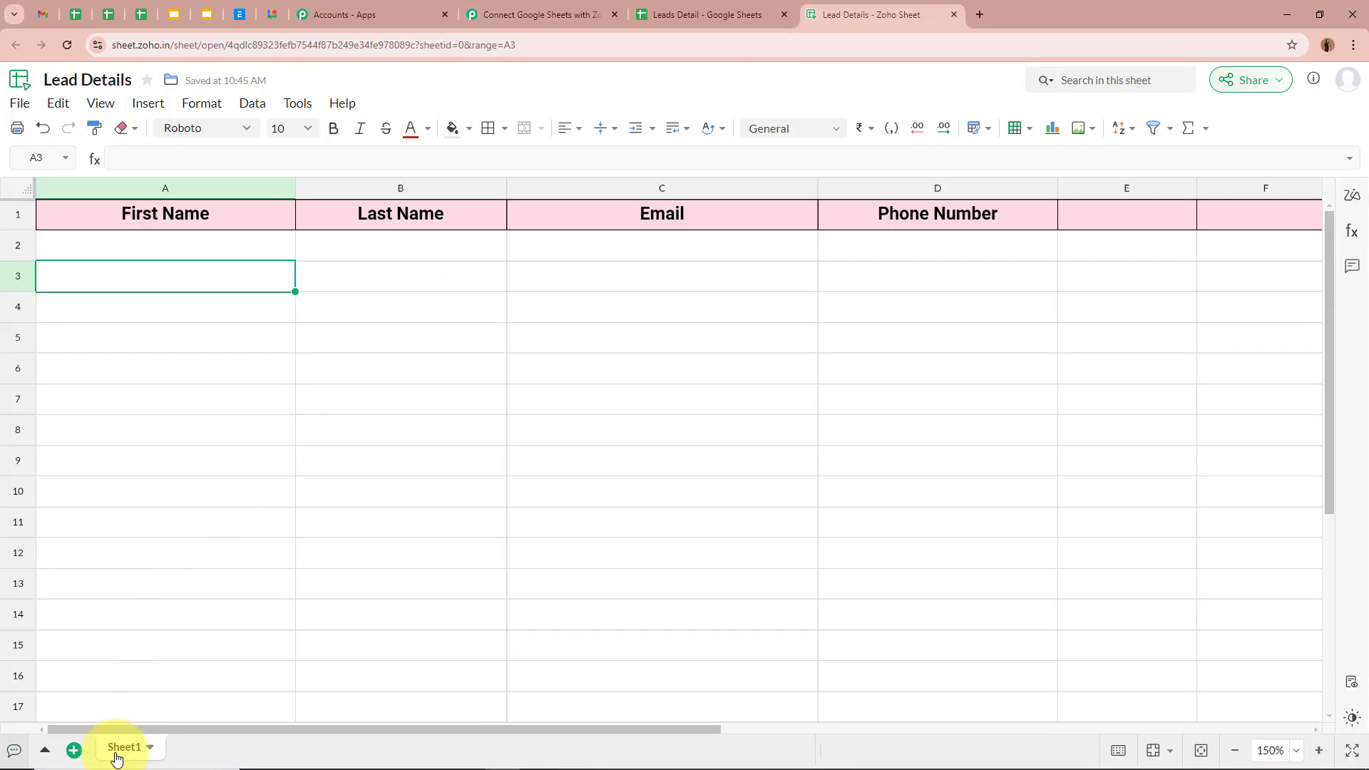
left_click(538, 16)
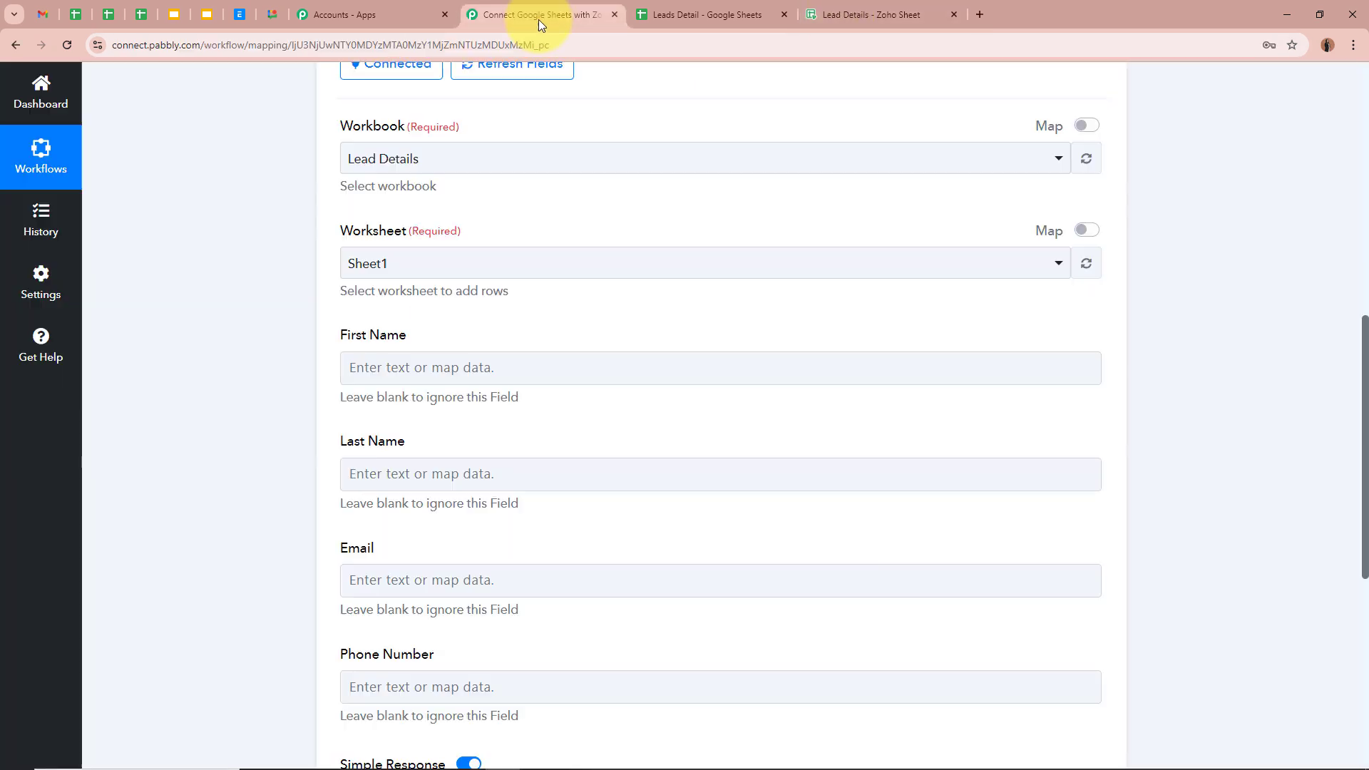
left_click(409, 271)
left_click(405, 346)
Check the Zoho Sheet headers: First Name, Last Name, Email and Phone Number
scroll(285, 335, "down", 2)
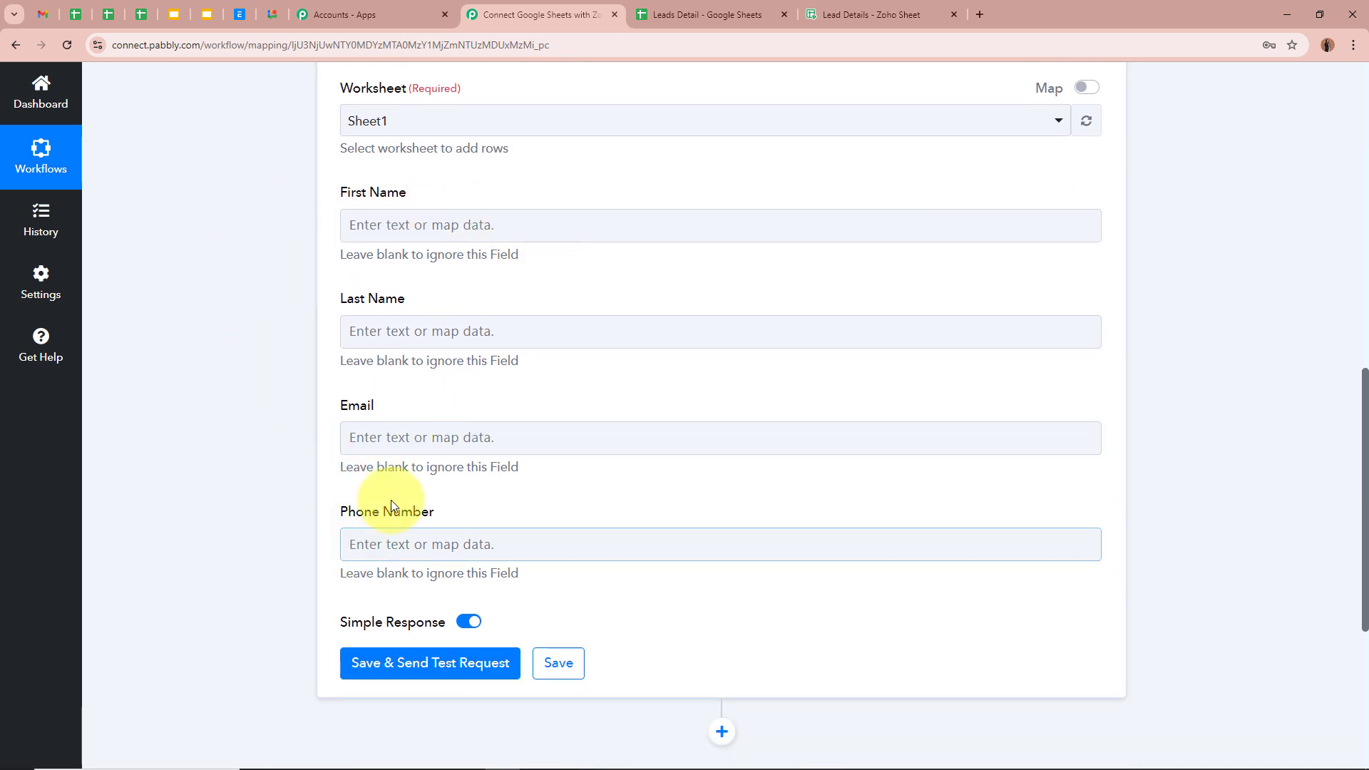
left_click(864, 7)
left_click(168, 218)
left_click(428, 215)
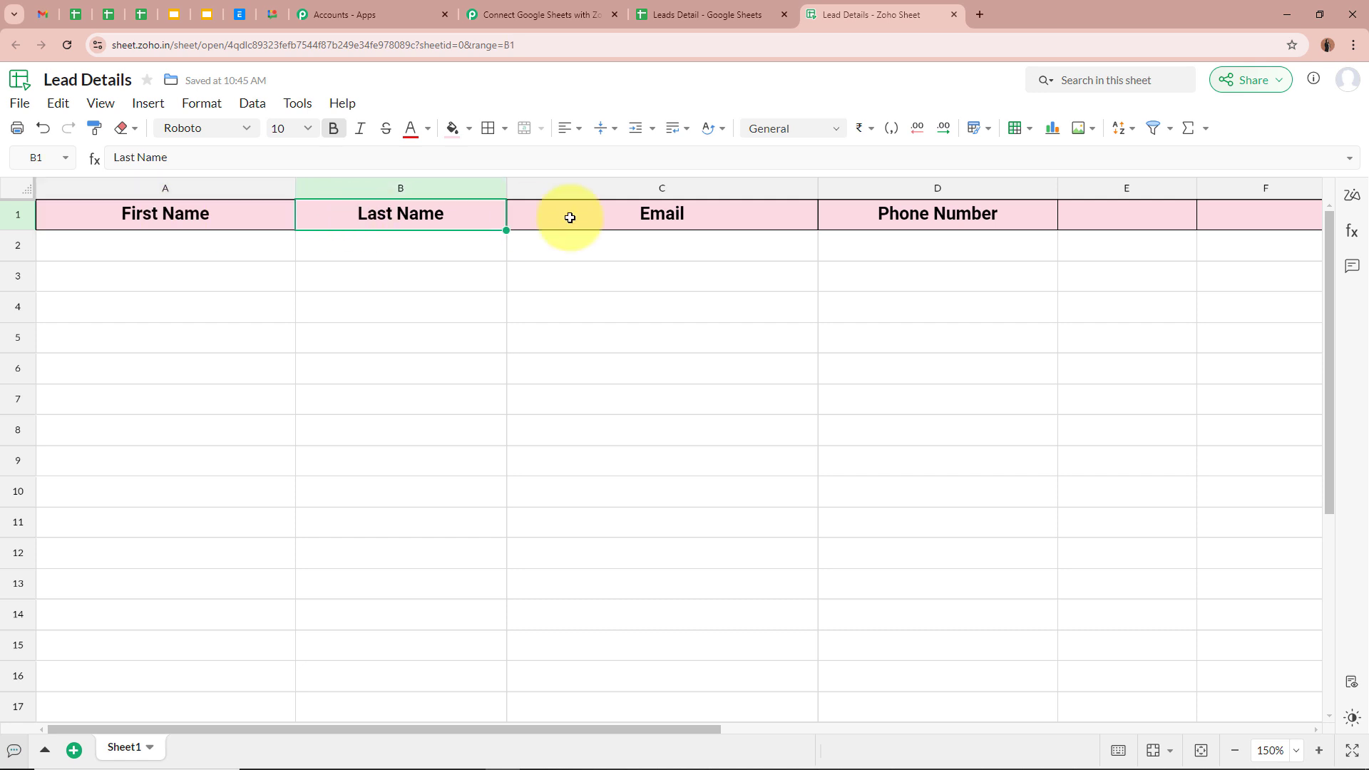
left_click(713, 217)
left_click(829, 218)
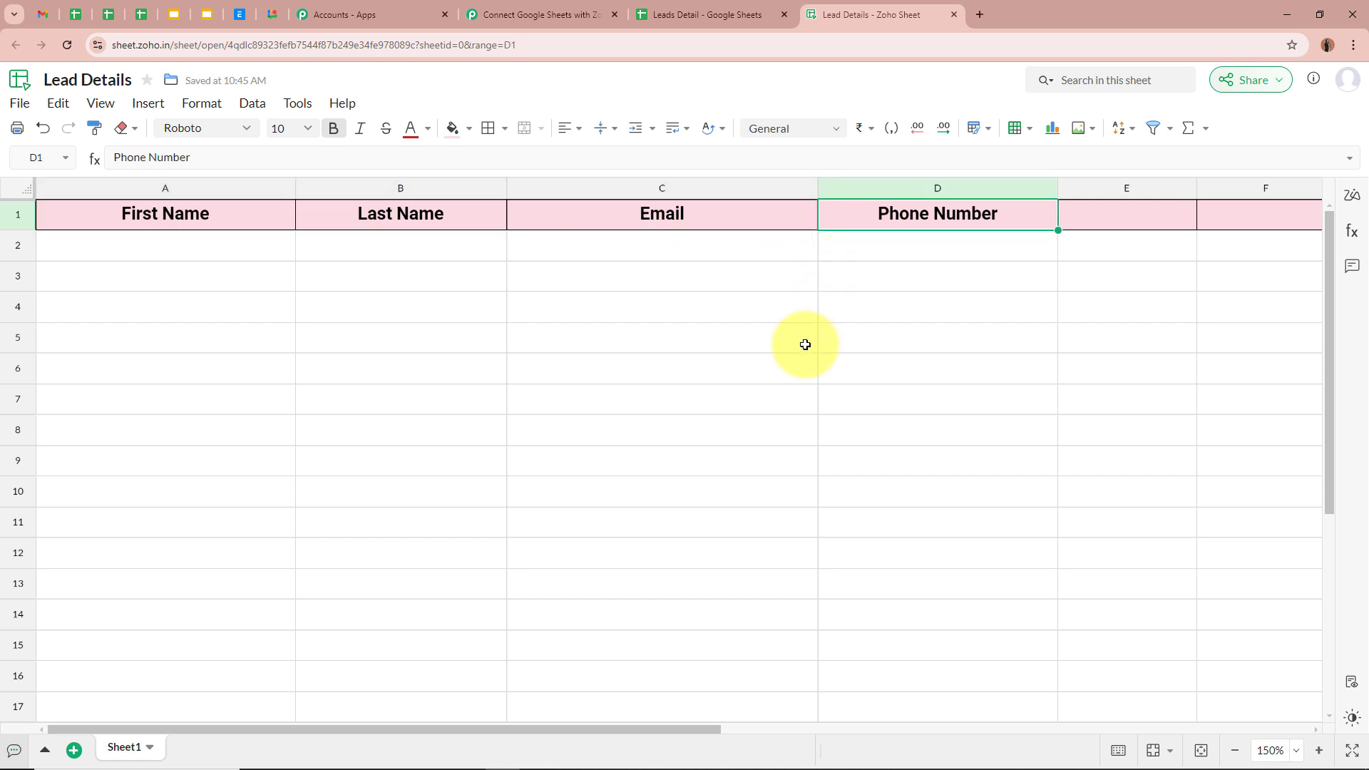
left_click(190, 216)
left_click(439, 217)
left_click(721, 217)
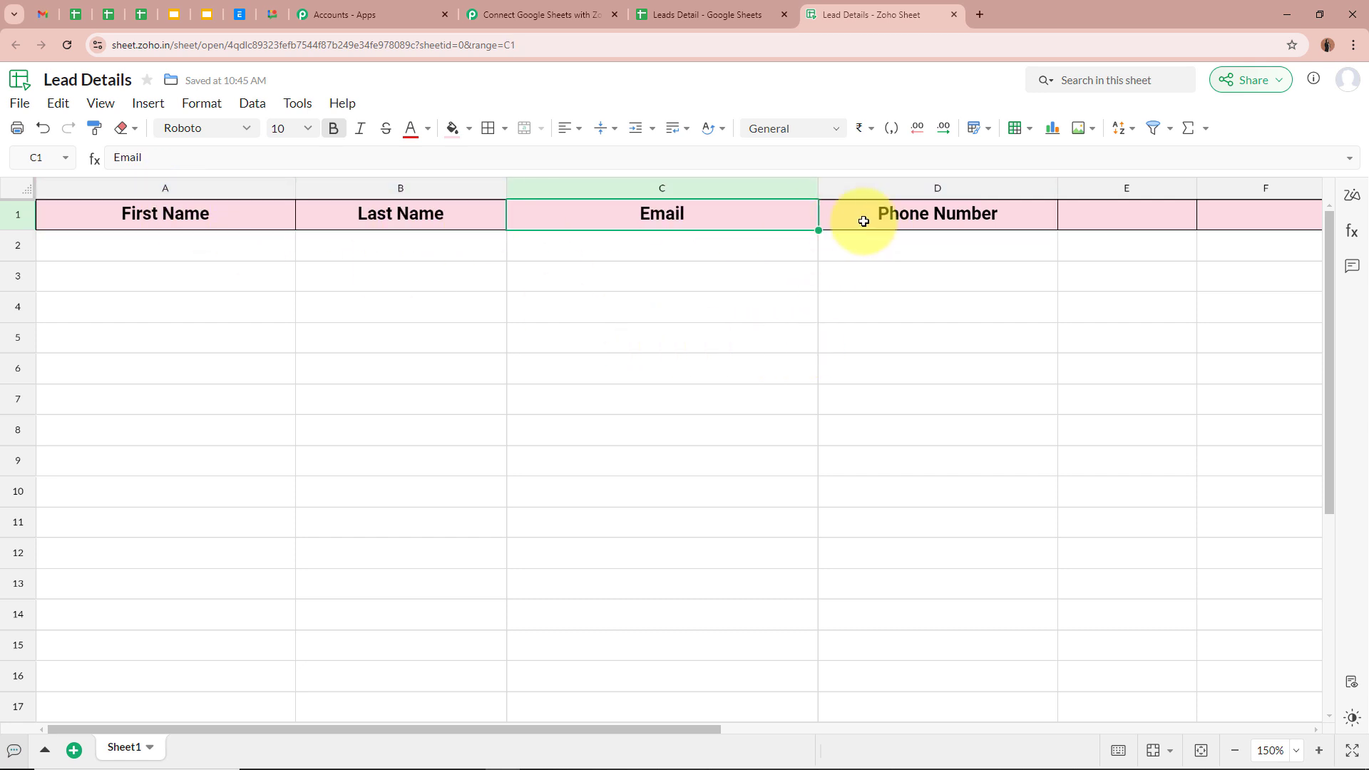
left_click(863, 221)
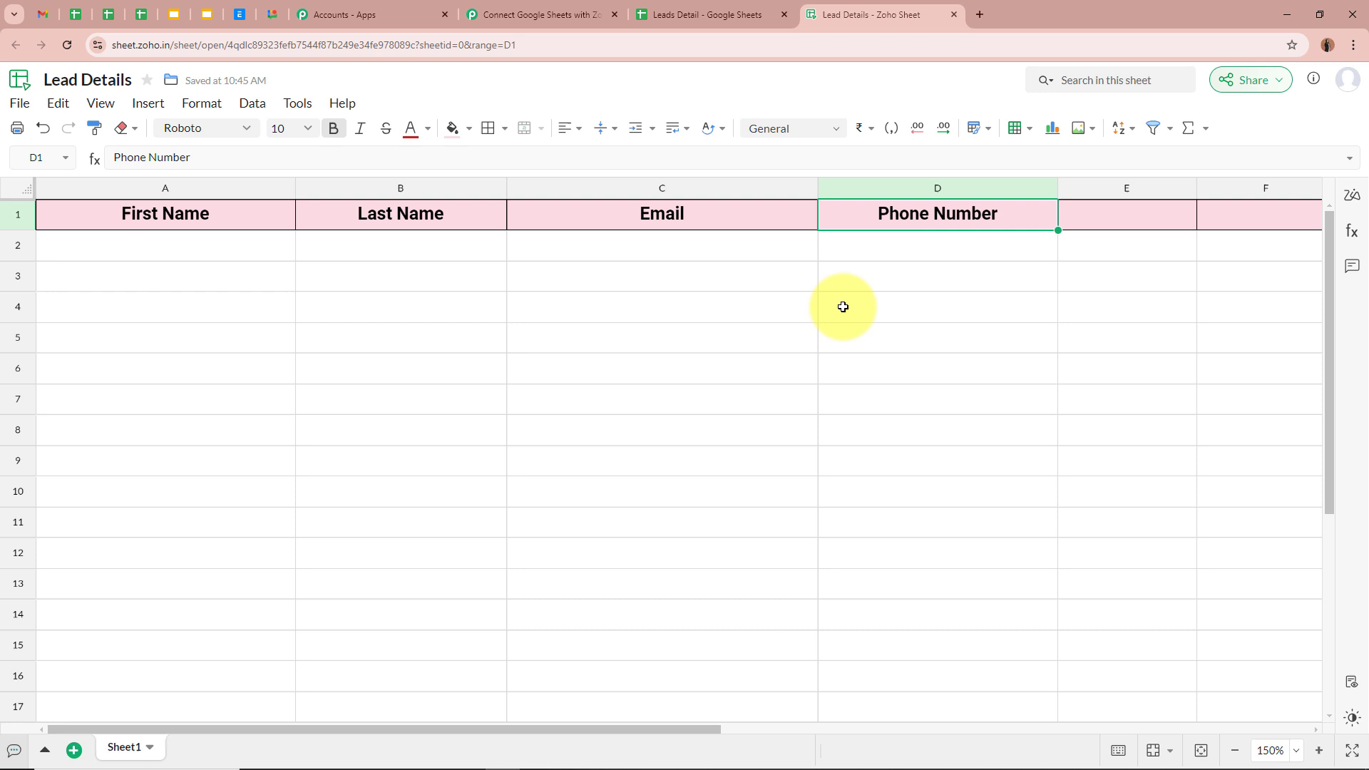
Confirm the Zoho Sheet data rows below the headers are still empty
left_click(269, 251)
left_click(399, 254)
left_click(920, 256)
left_click(928, 386)
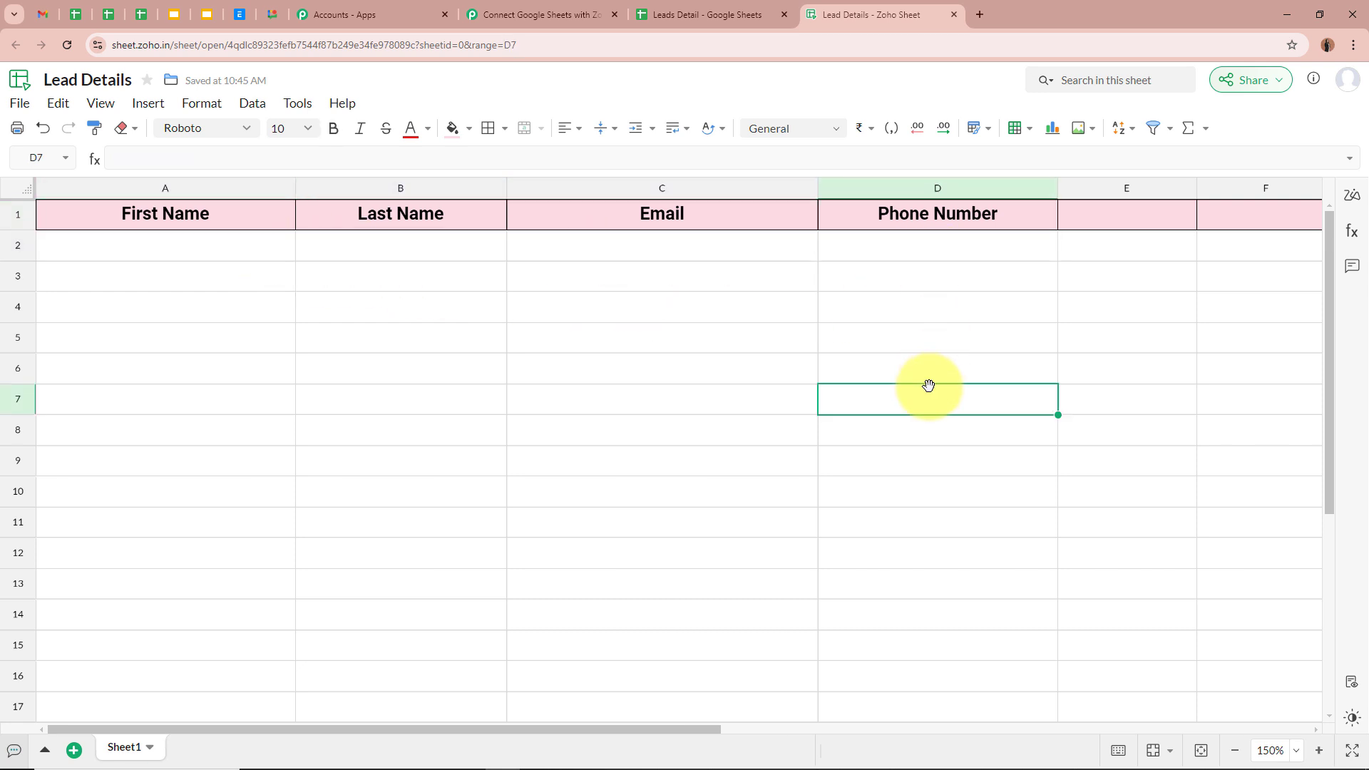
left_click(534, 14)
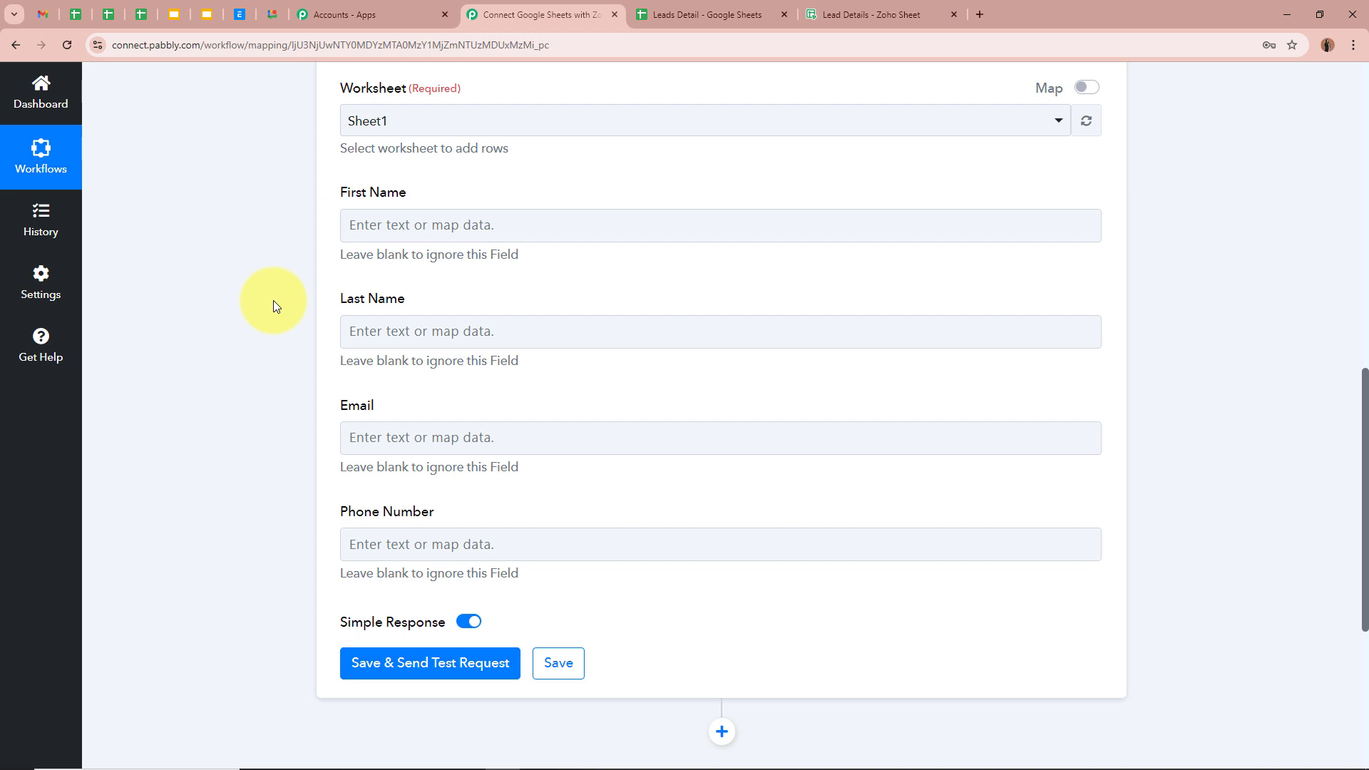
Map the Google Sheets trigger's First Name value into the First Name field
left_click(427, 223)
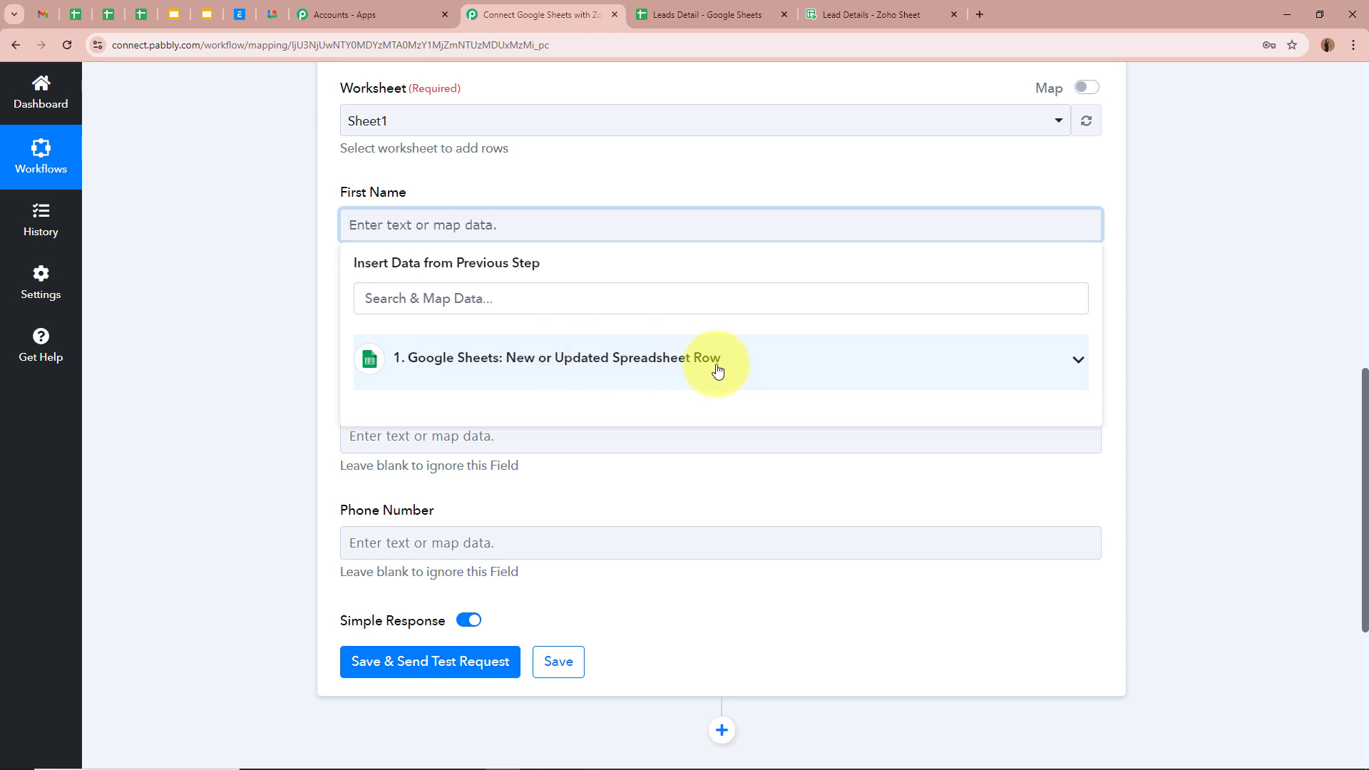
scroll(504, 360, "up", 10)
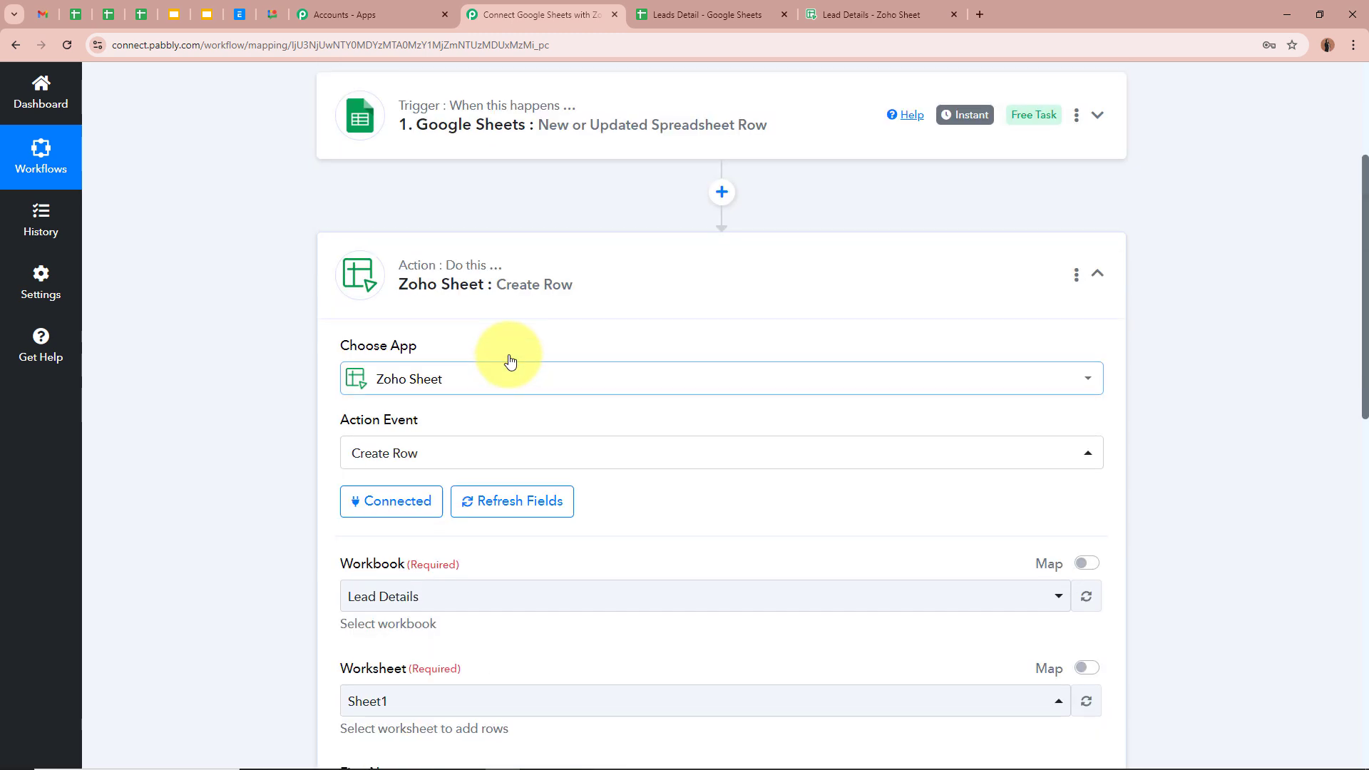
scroll(652, 355, "down", 10)
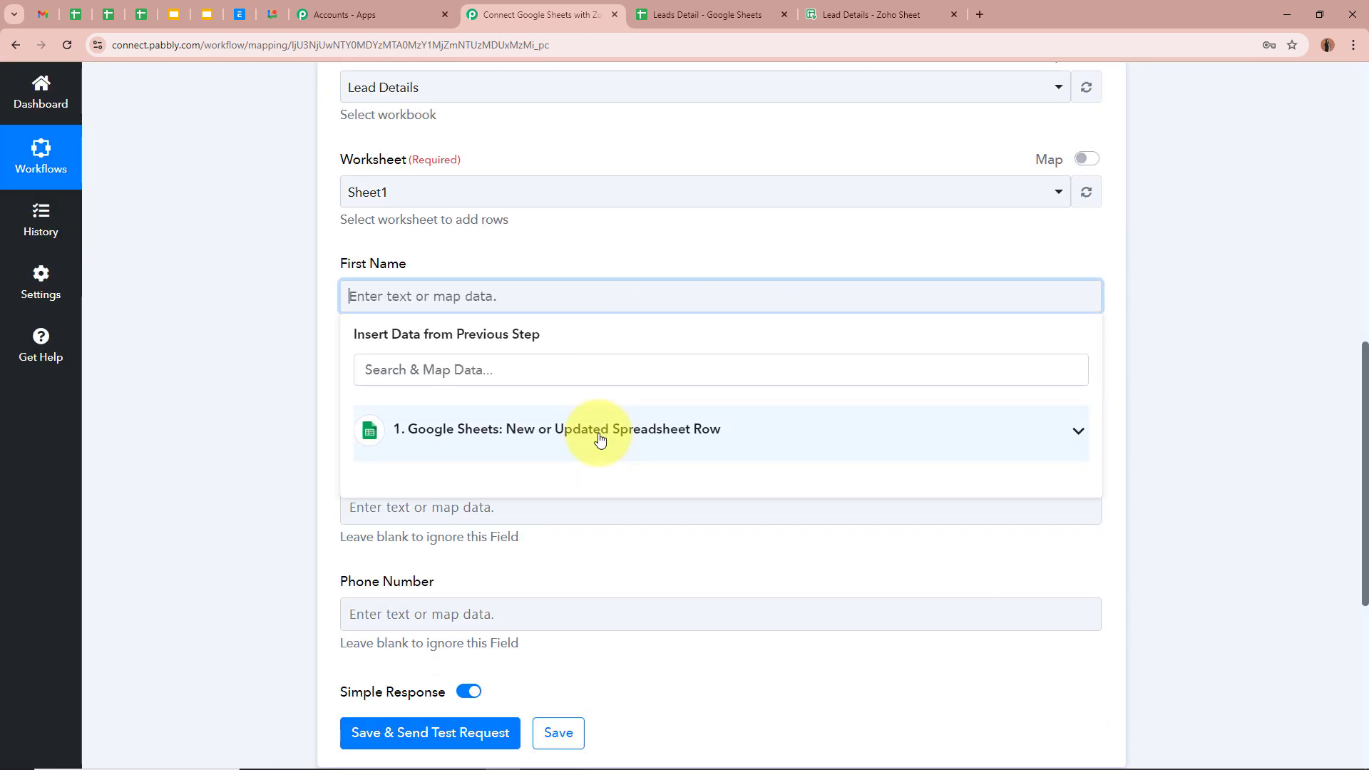
left_click(596, 434)
scroll(598, 713, "down", 1)
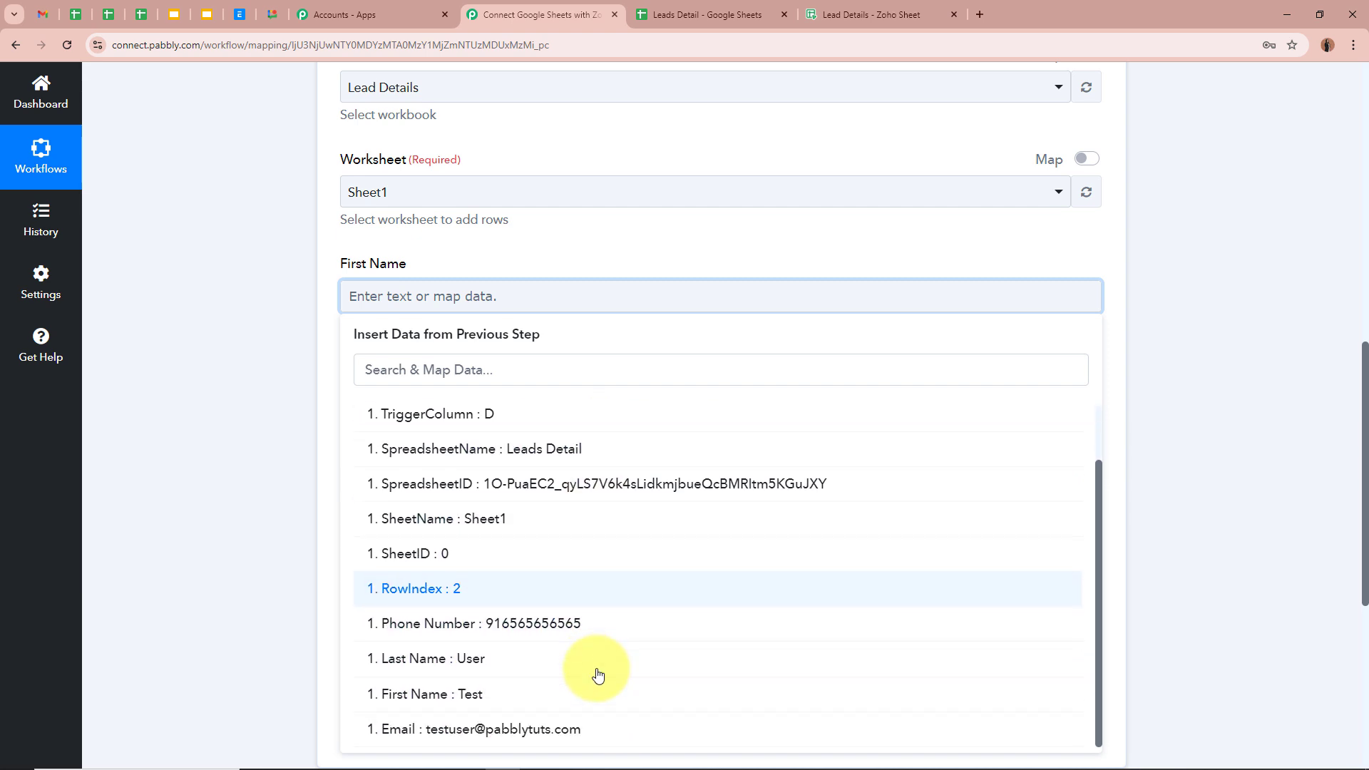
scroll(499, 642, "up", 1)
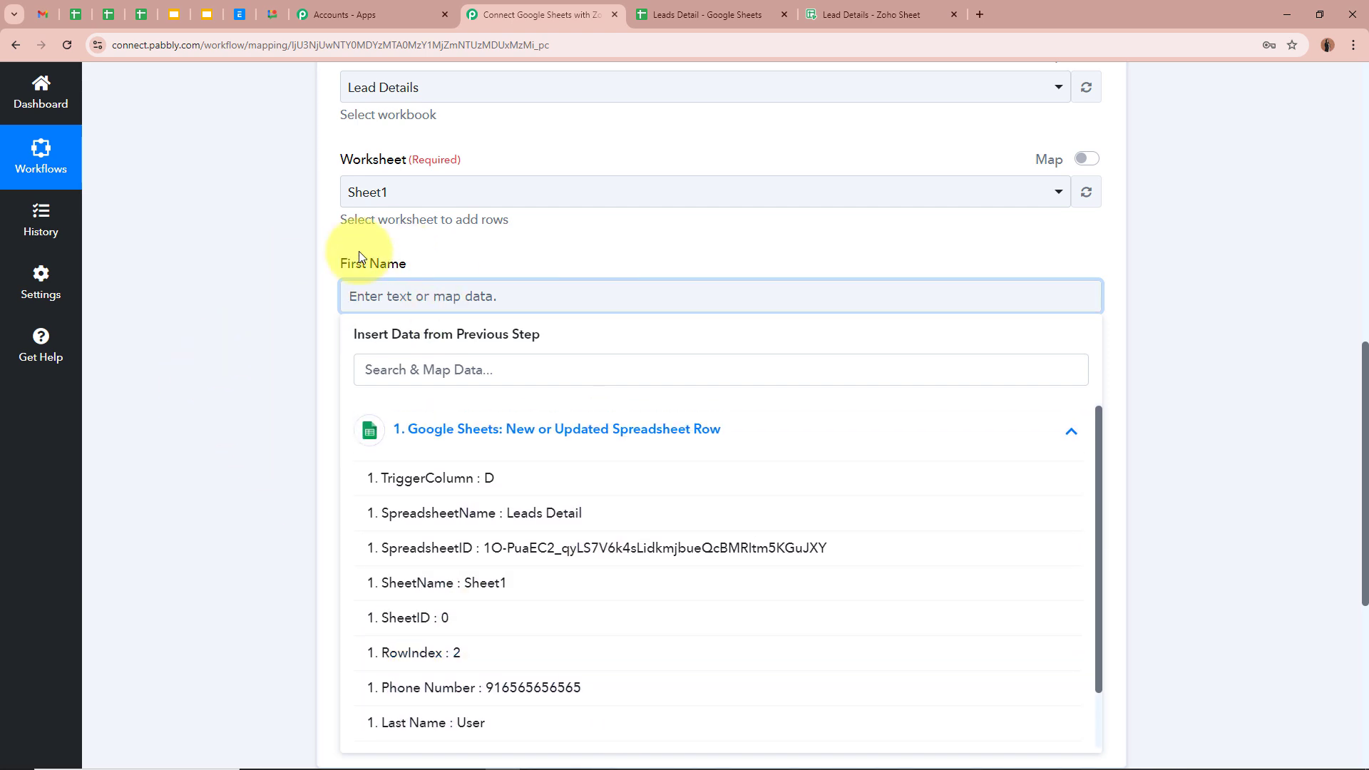
scroll(574, 656, "down", 1)
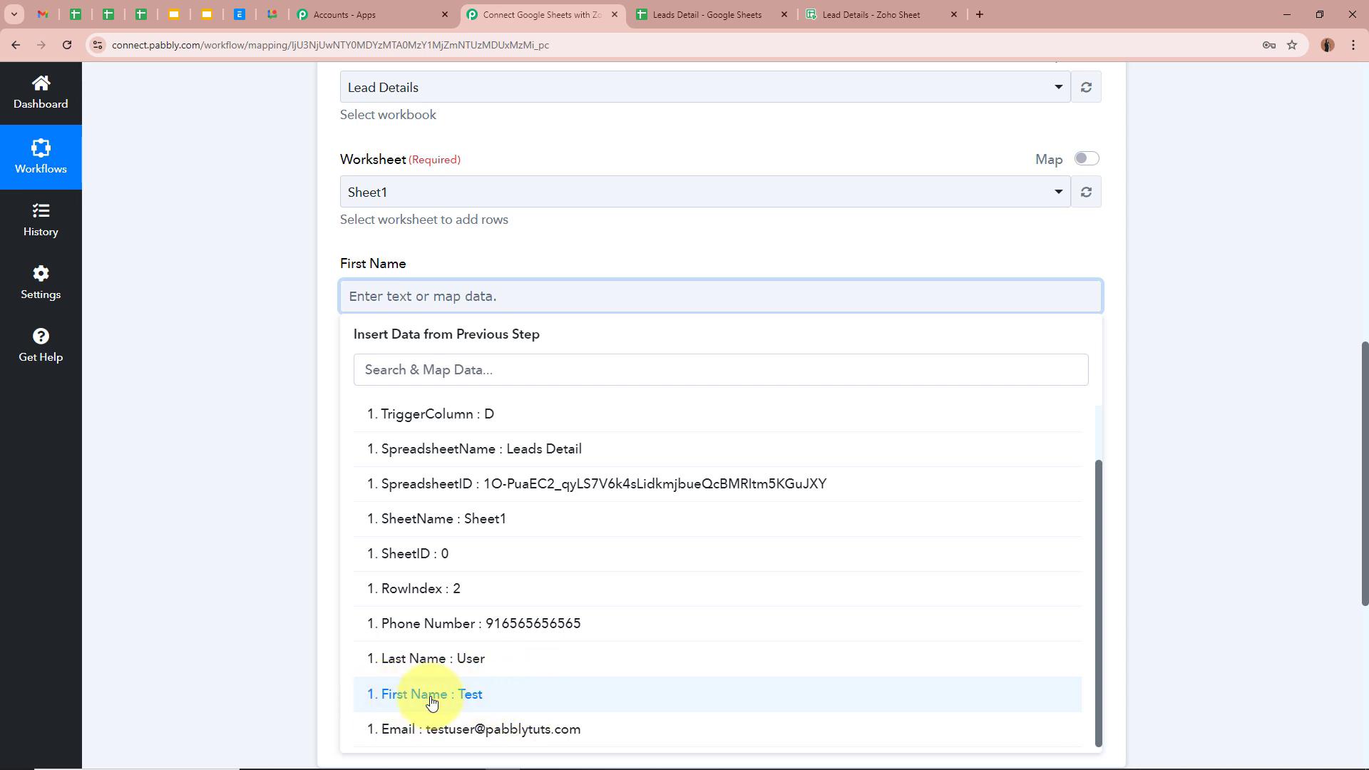
left_click(546, 700)
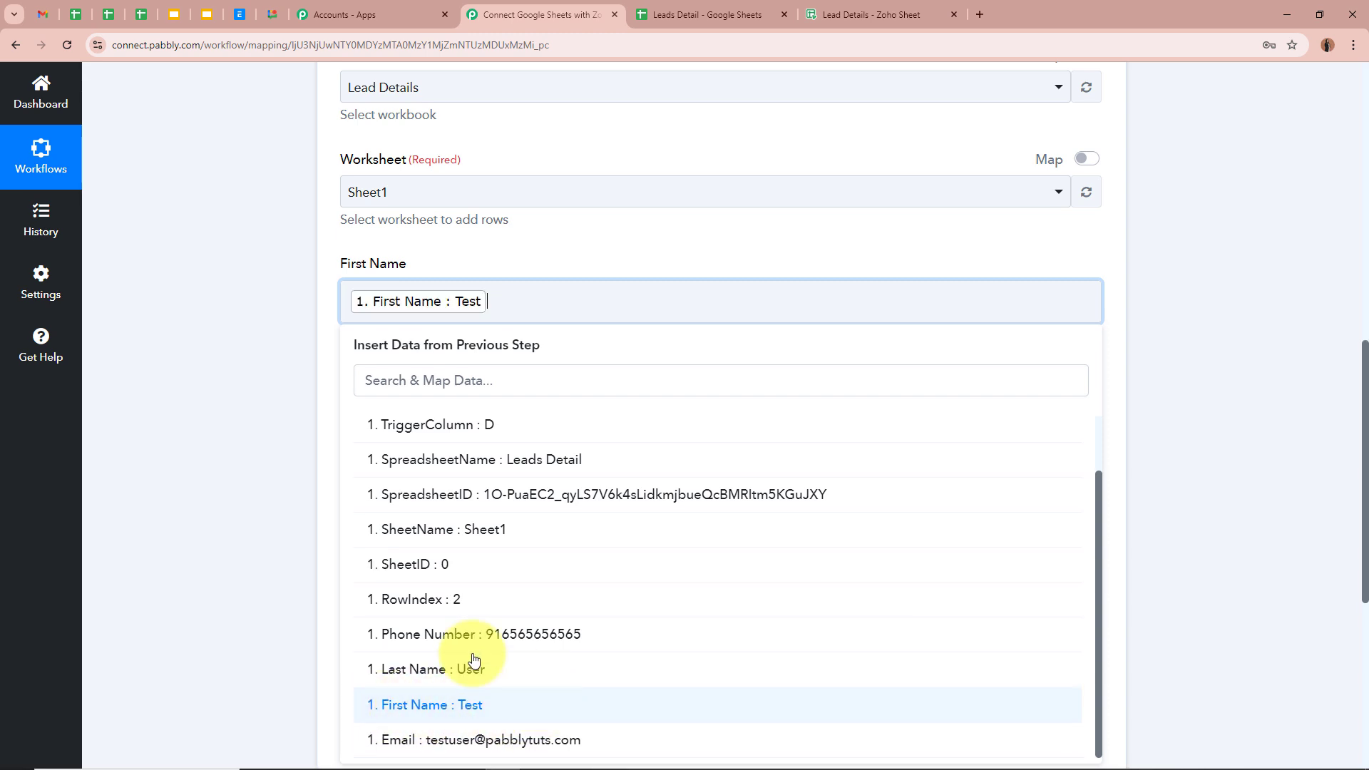
left_click(231, 377)
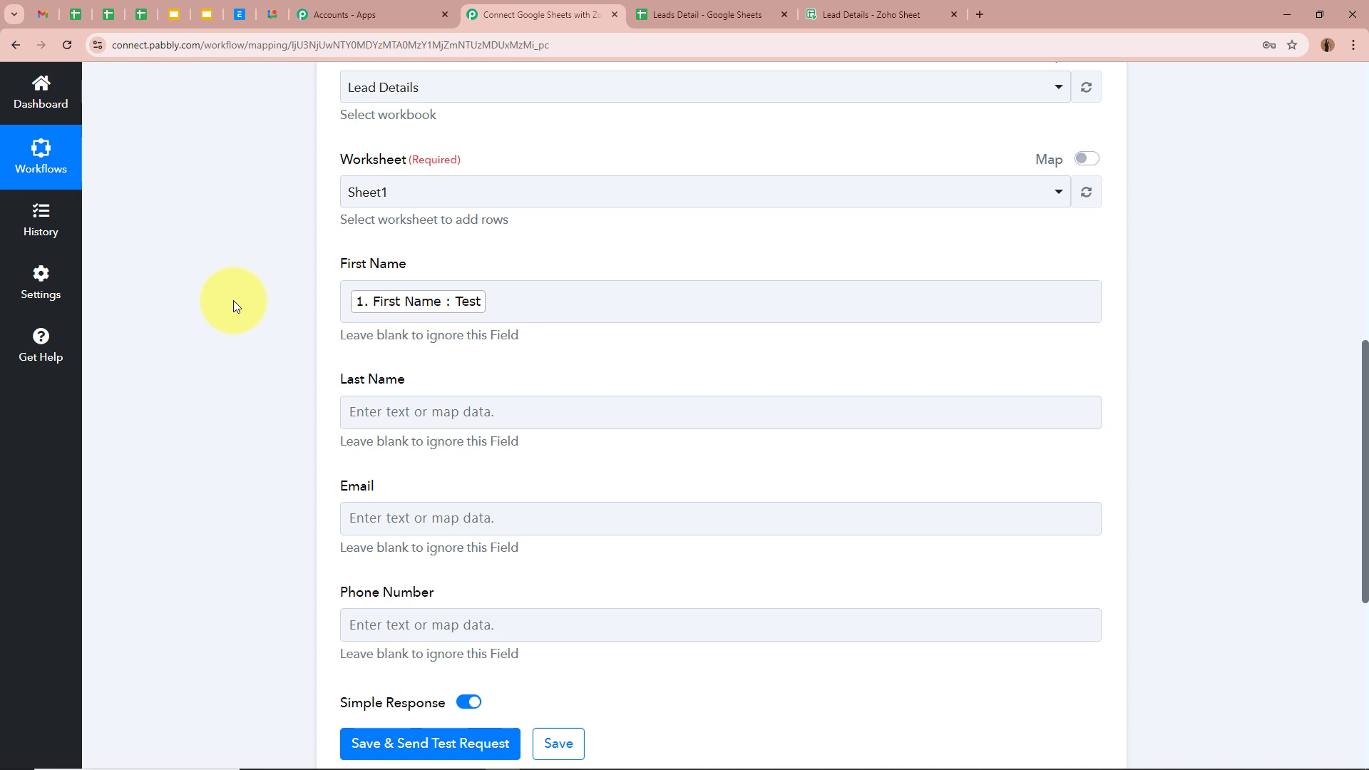
Map the trigger's Last Name value into the Last Name field
scroll(233, 301, "up", 9)
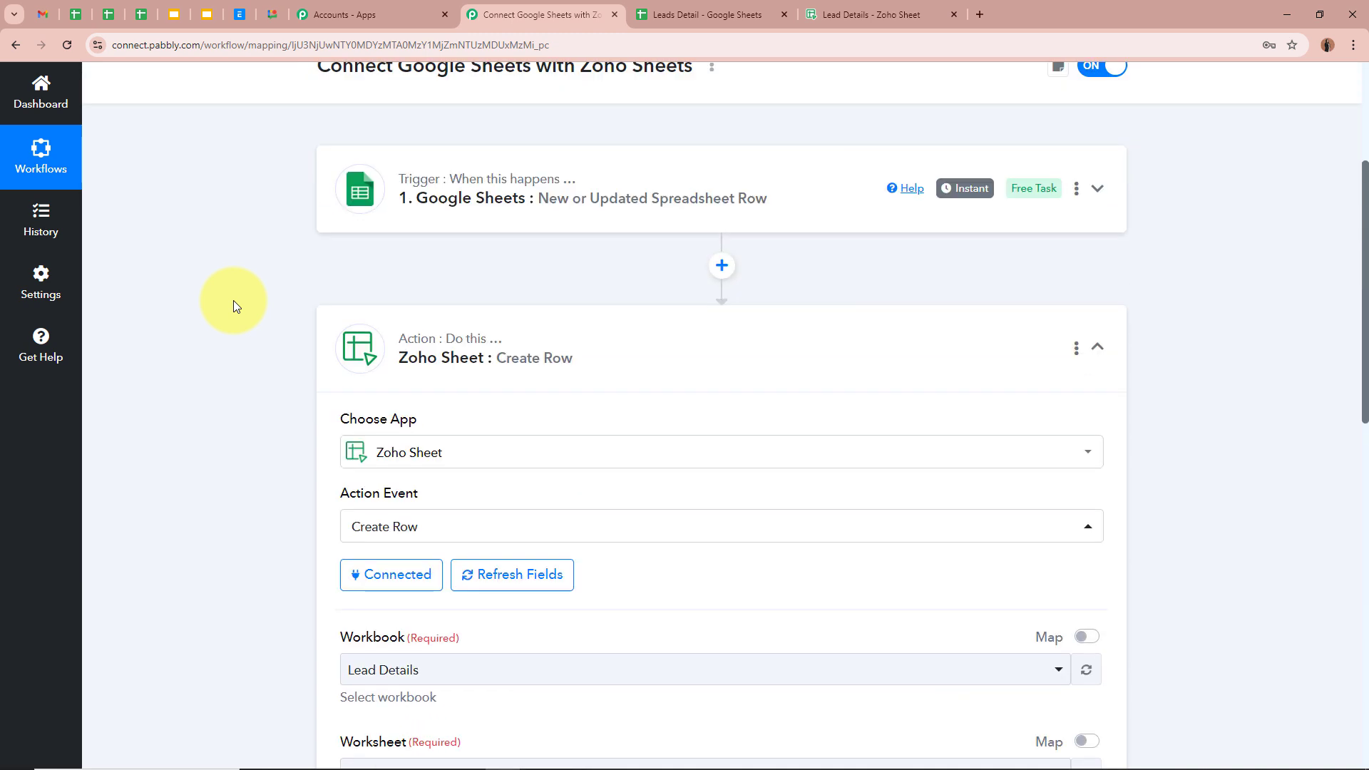
scroll(228, 334, "down", 9)
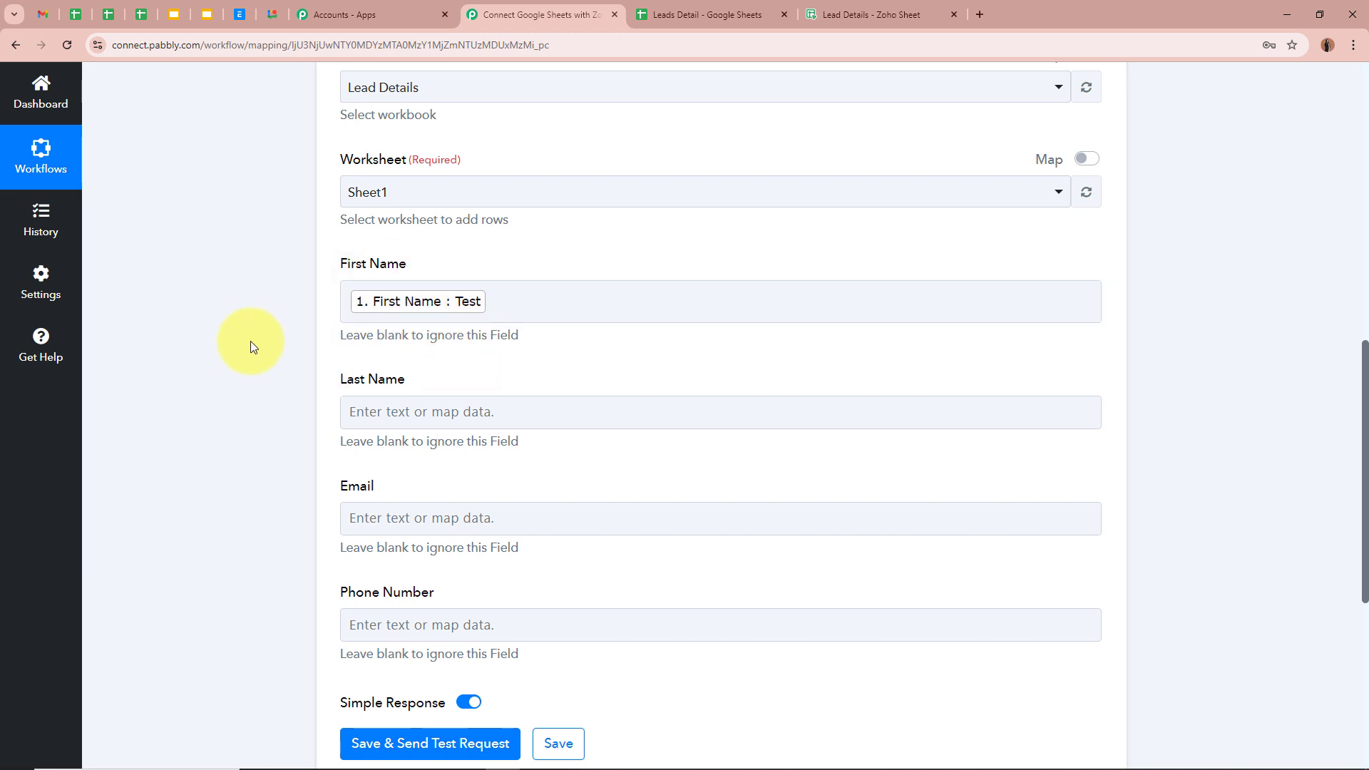
scroll(253, 341, "down", 2)
left_click(463, 280)
left_click(513, 421)
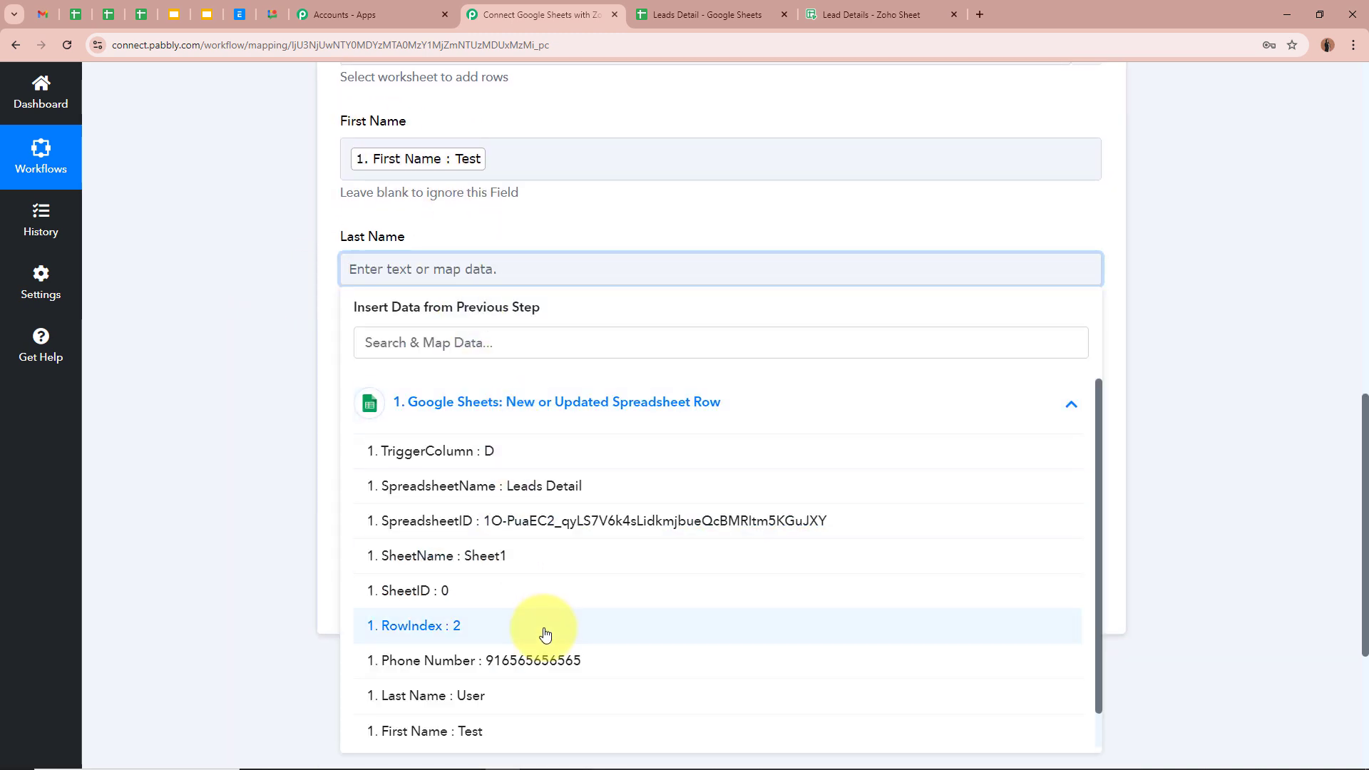
scroll(542, 641, "down", 1)
left_click(544, 662)
left_click(199, 425)
Map the trigger's Email value into the Email field
left_click(504, 383)
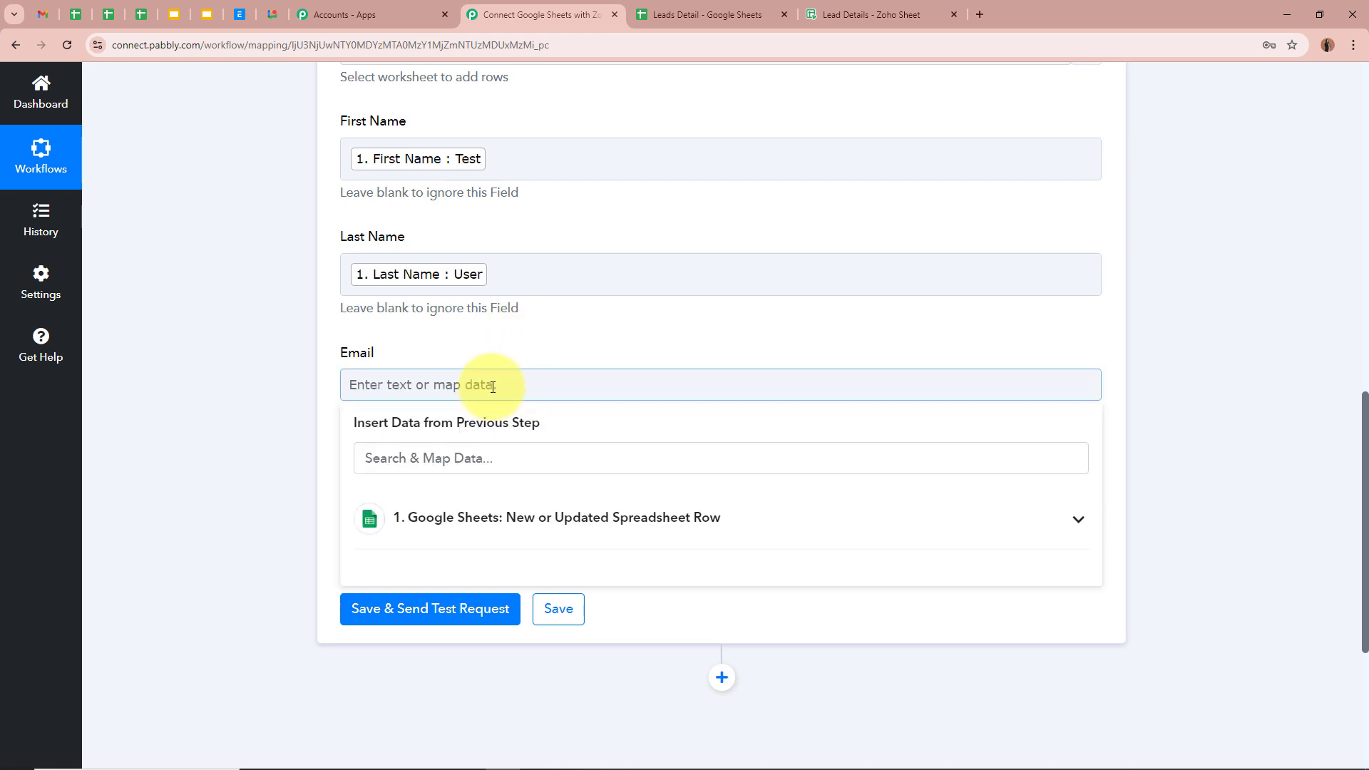
scroll(473, 305, "down", 4)
left_click(593, 259)
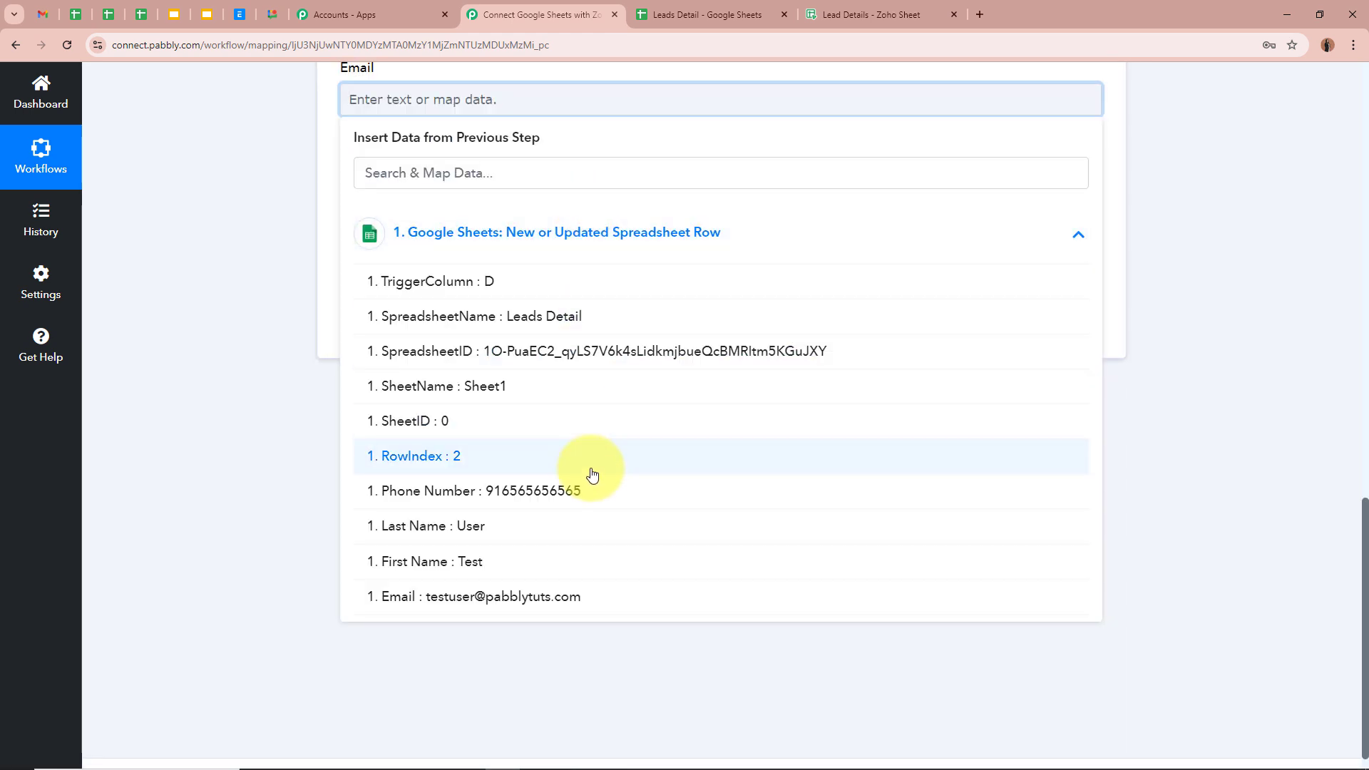
left_click(574, 593)
left_click(301, 316)
Map the trigger's Phone Number value into the Phone Number field
left_click(410, 215)
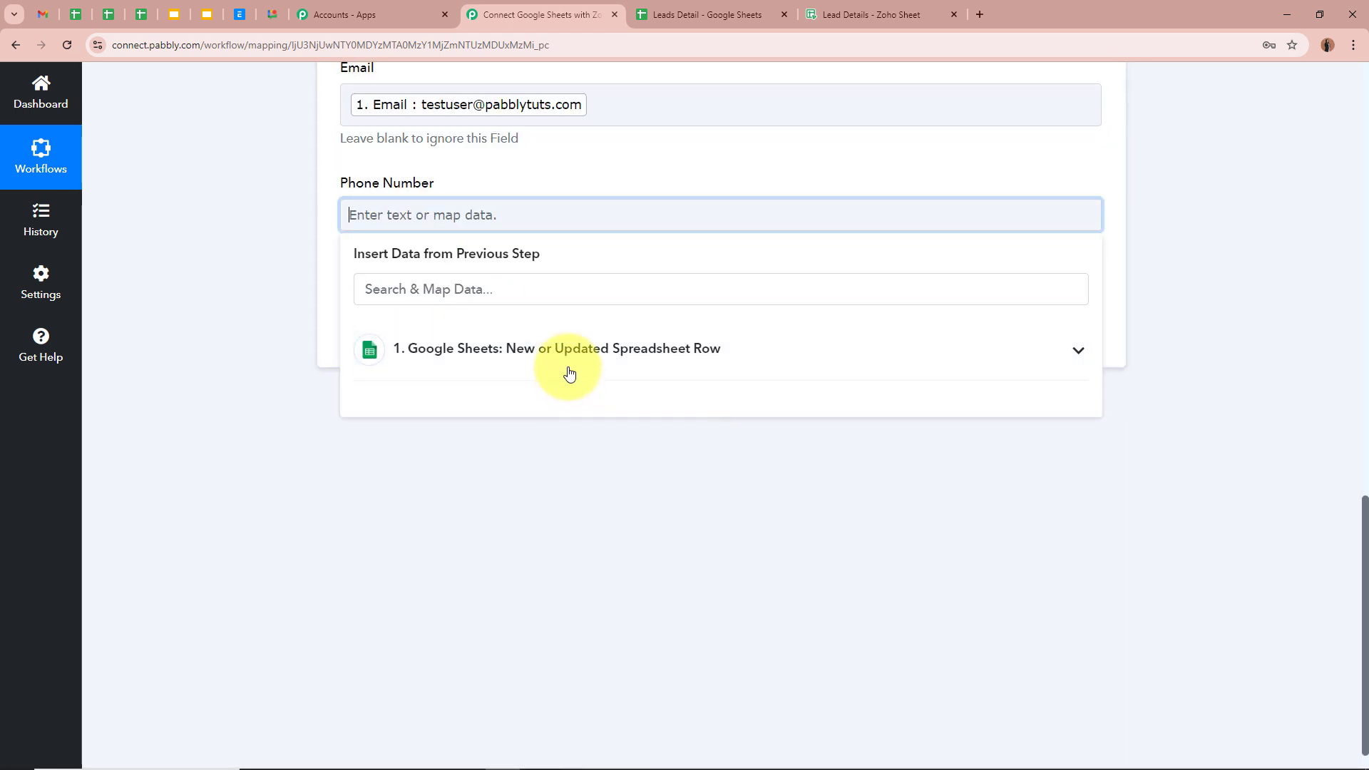
left_click(565, 348)
left_click(592, 622)
left_click(216, 361)
scroll(216, 360, "up", 6)
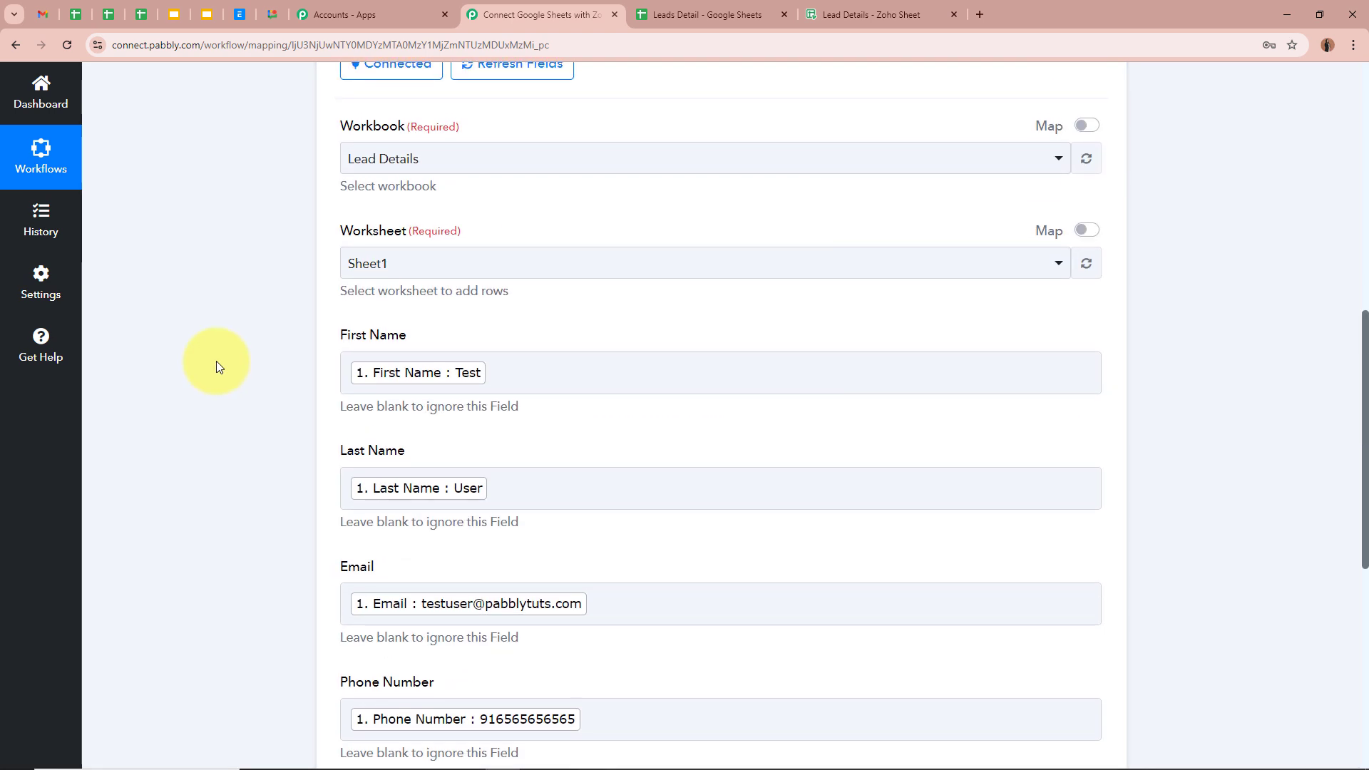
scroll(216, 360, "down", 5)
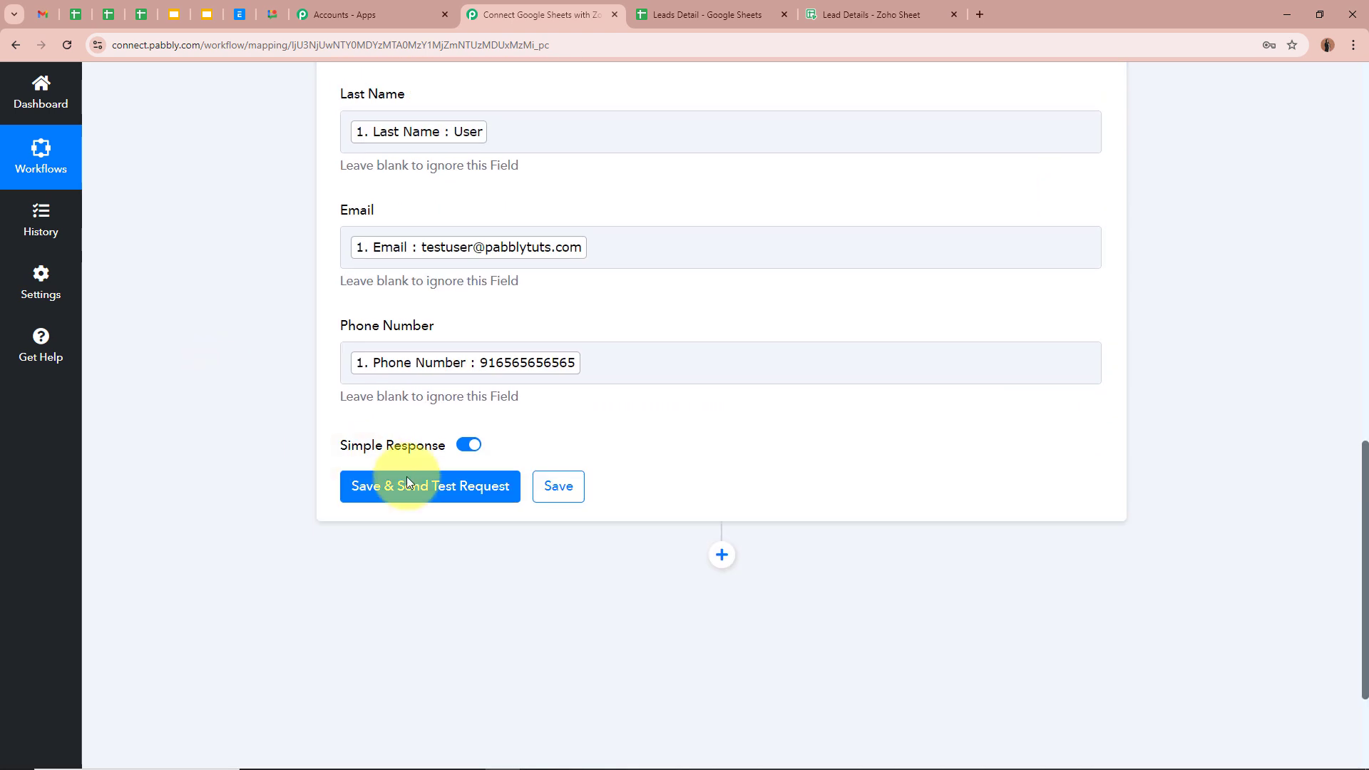
Save and send the test request, confirming the Zoho Sheet response status is success
left_click(385, 486)
scroll(249, 438, "down", 3)
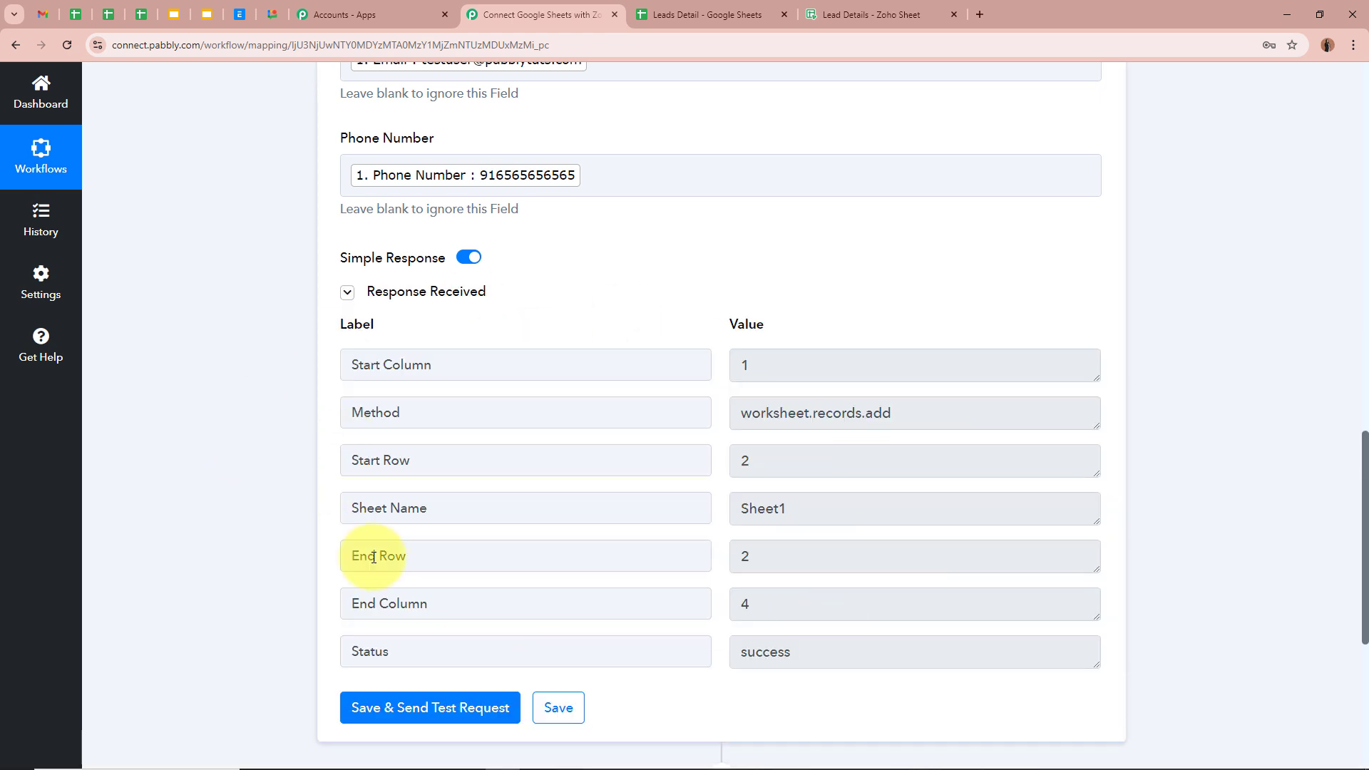
left_click_drag(452, 646, 308, 656)
left_click_drag(876, 647, 316, 544)
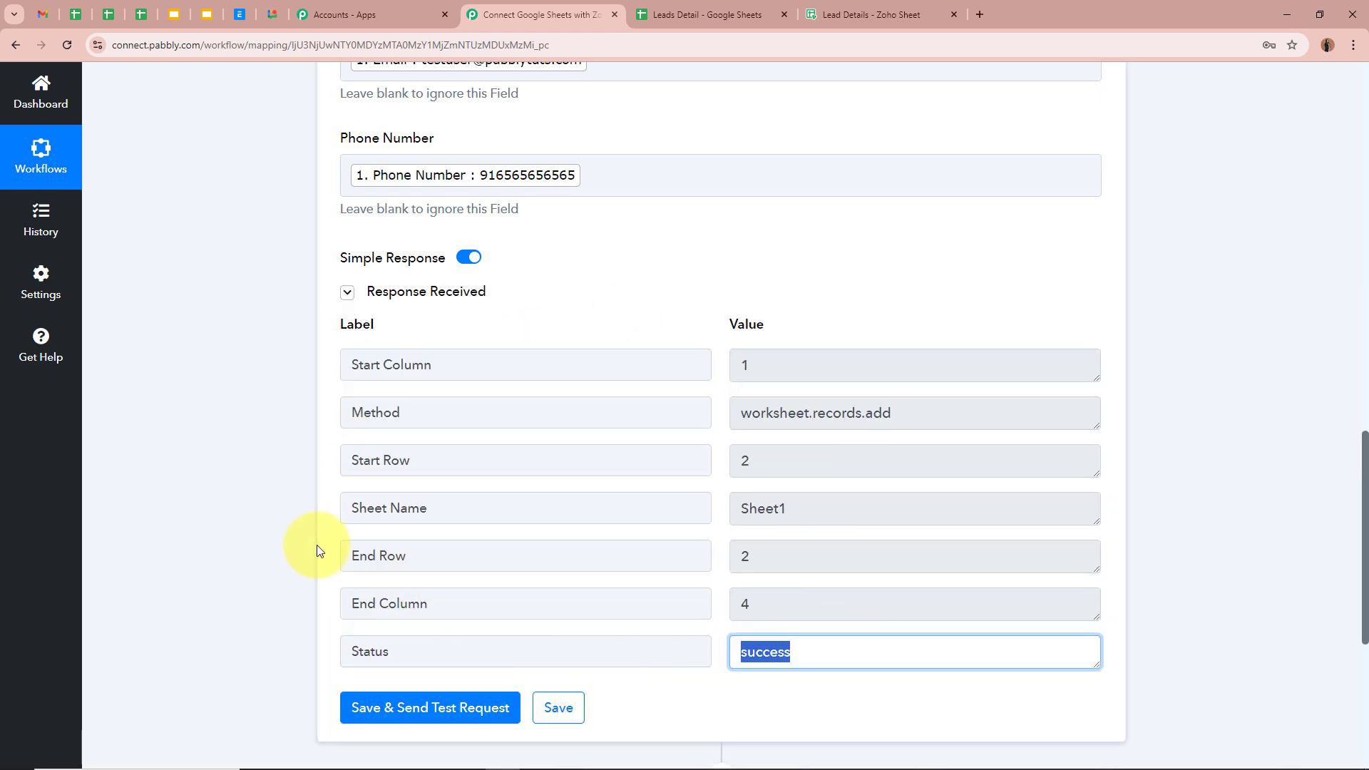
left_click(313, 539)
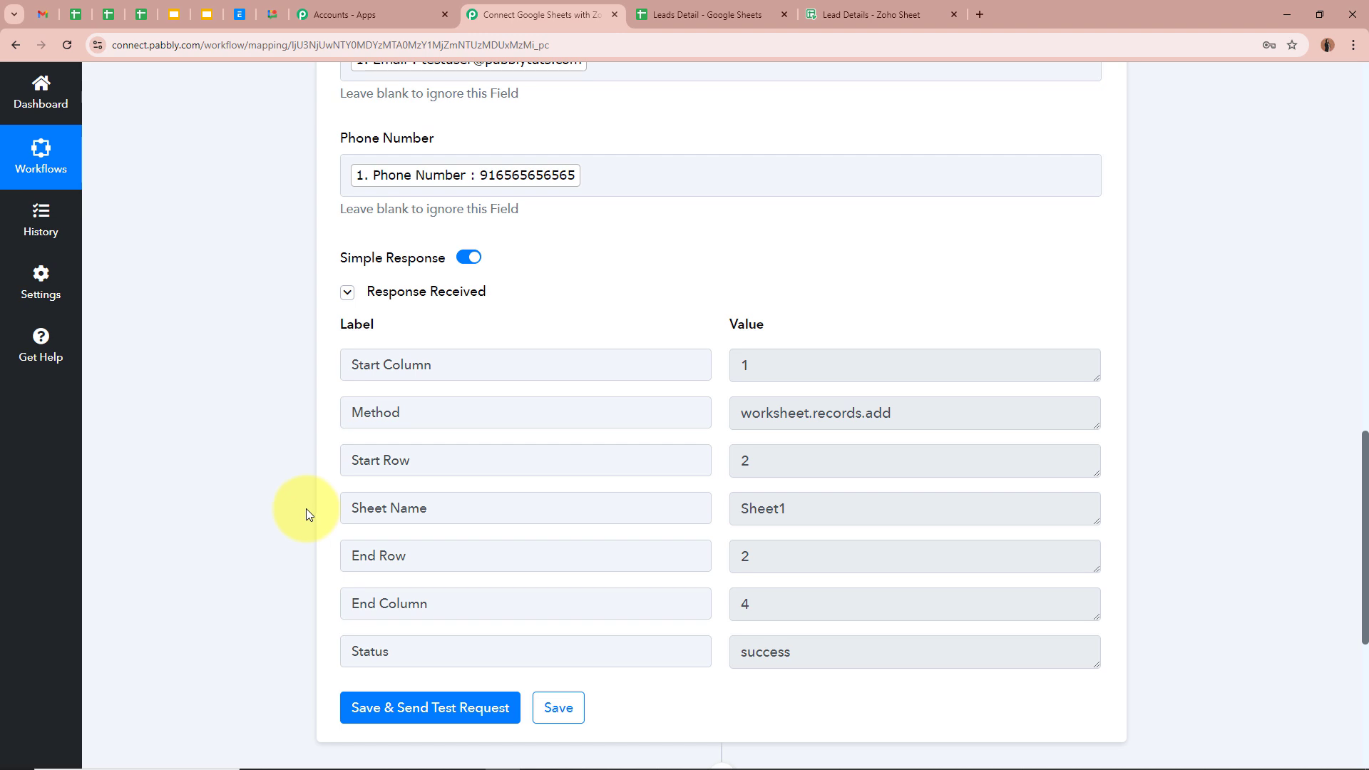
Verify Zoho Sheet row 2 holds Test User with email and phone number
left_click(878, 9)
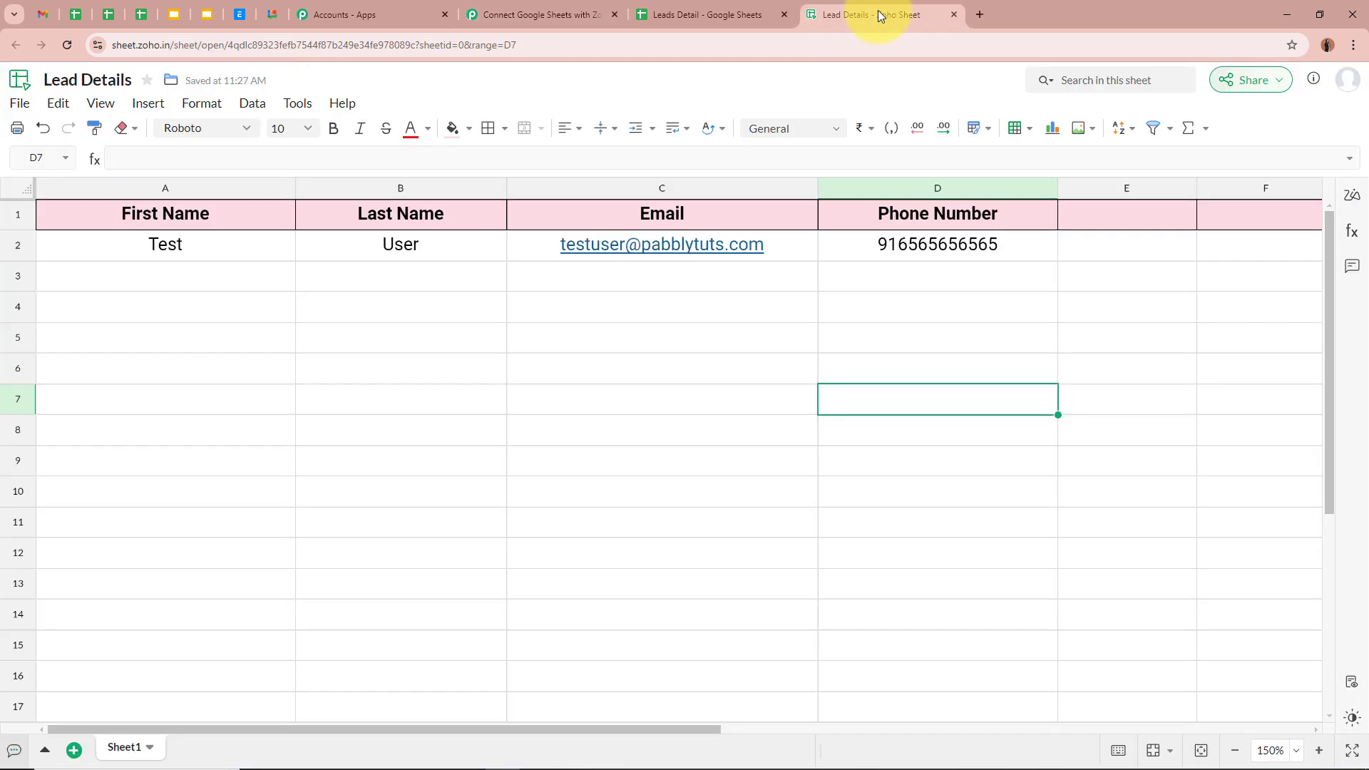
left_click(202, 282)
left_click(455, 278)
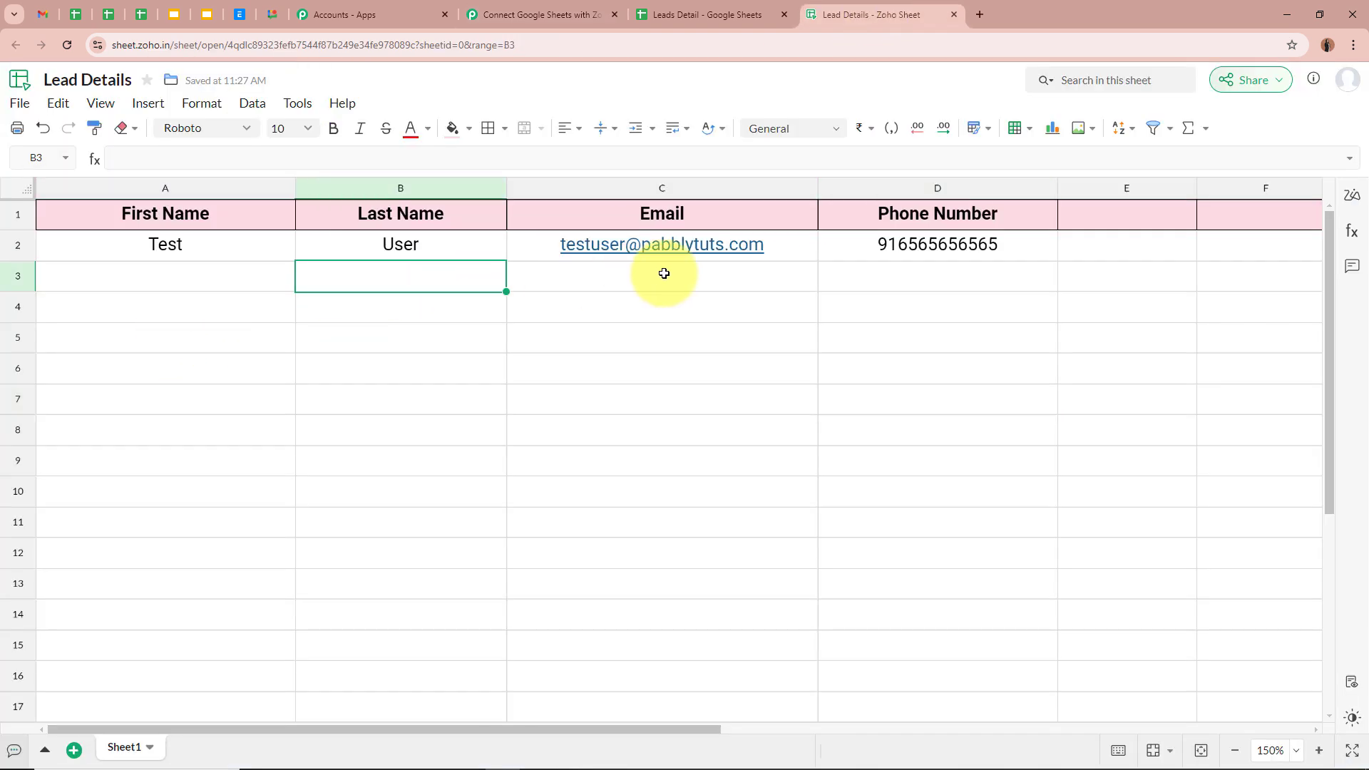
left_click(660, 274)
left_click(877, 274)
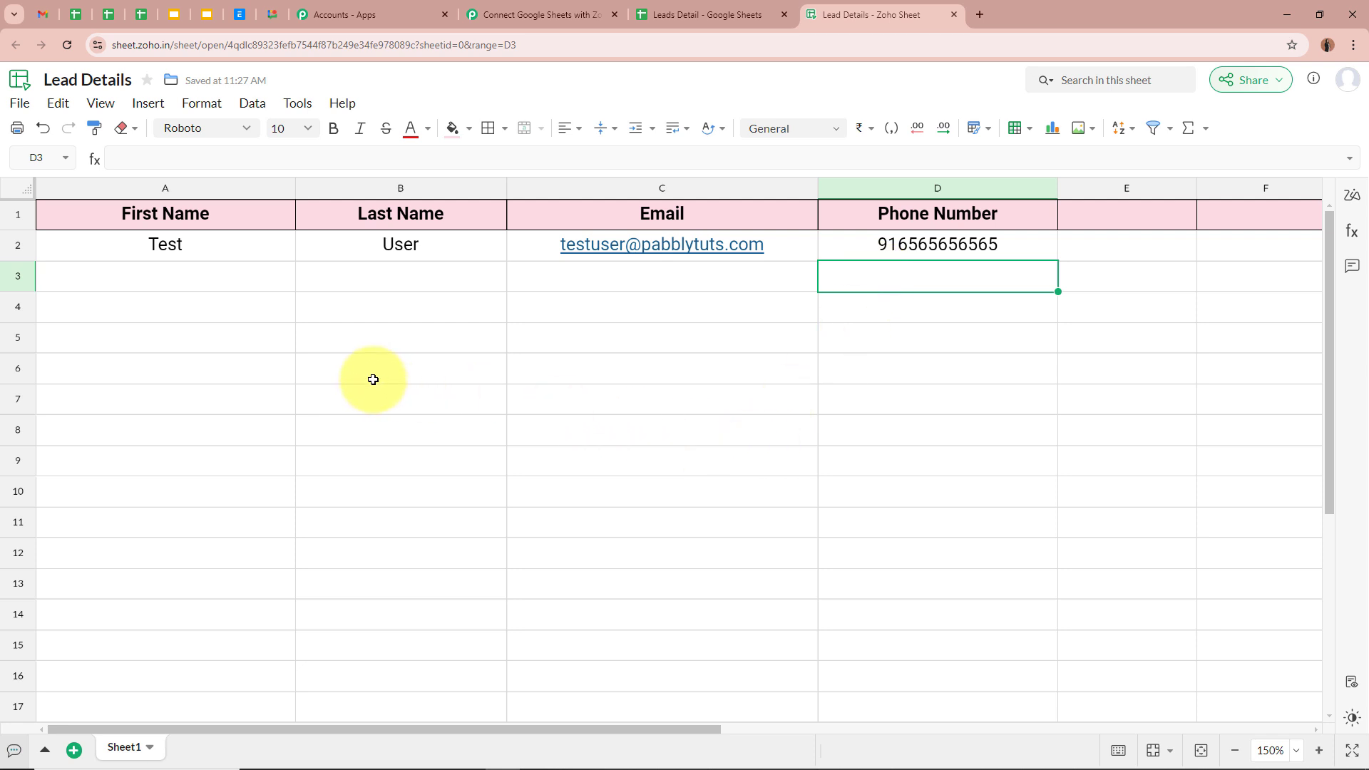
left_click(220, 246)
left_click(394, 241)
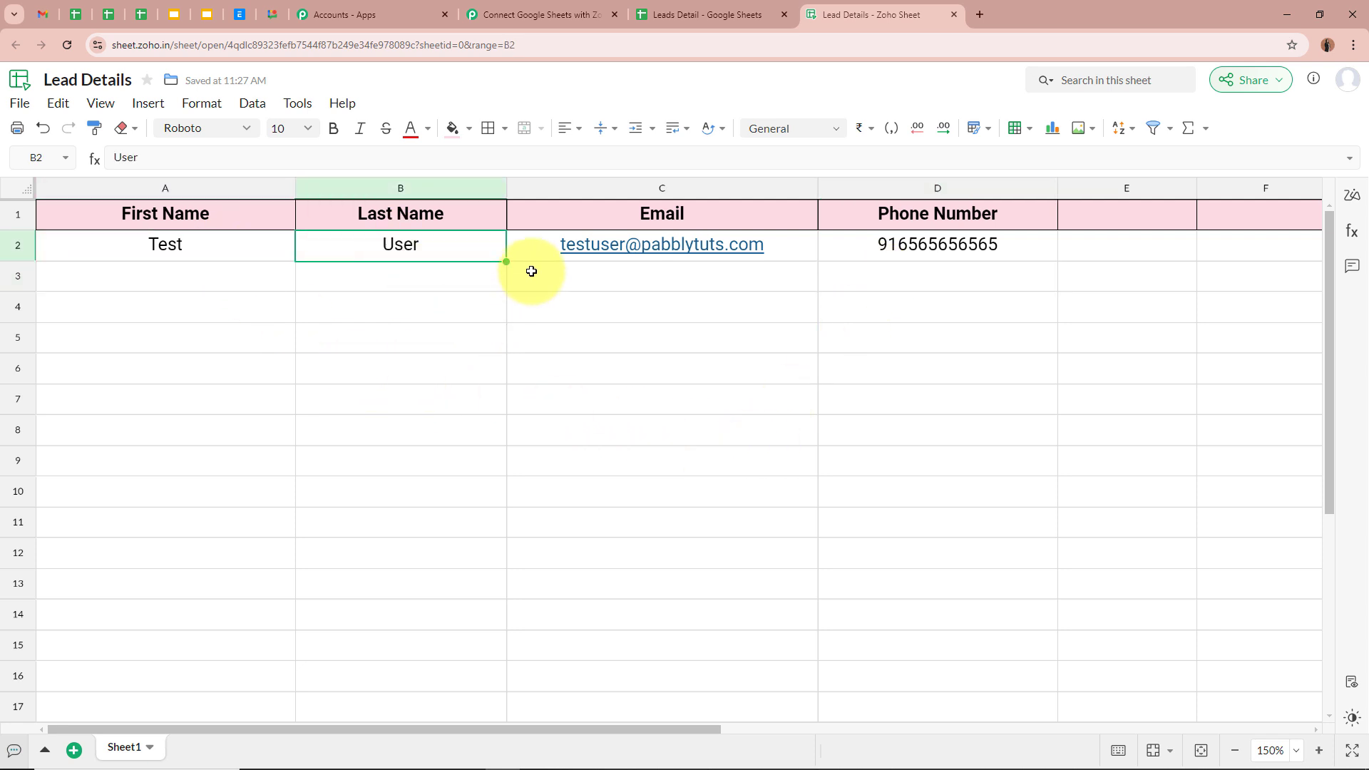
left_click(531, 246)
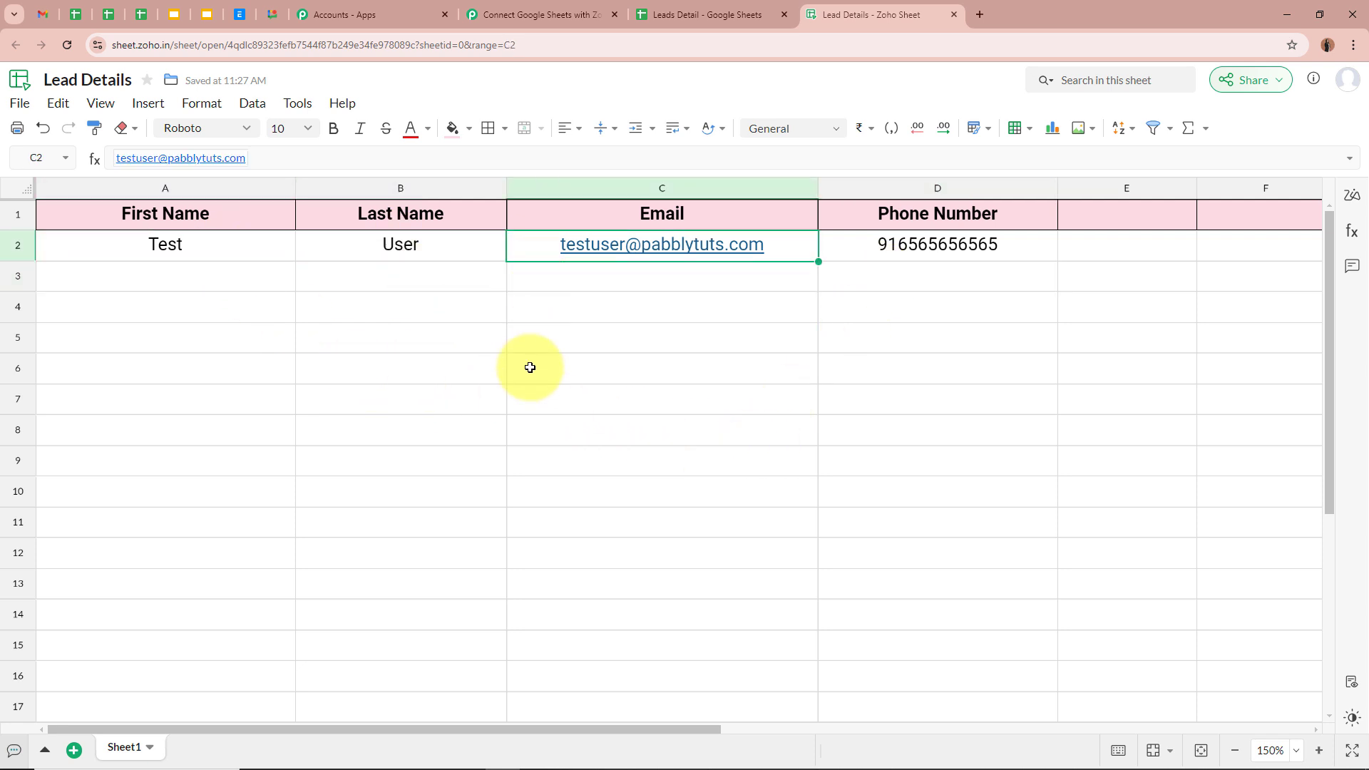
left_click(861, 246)
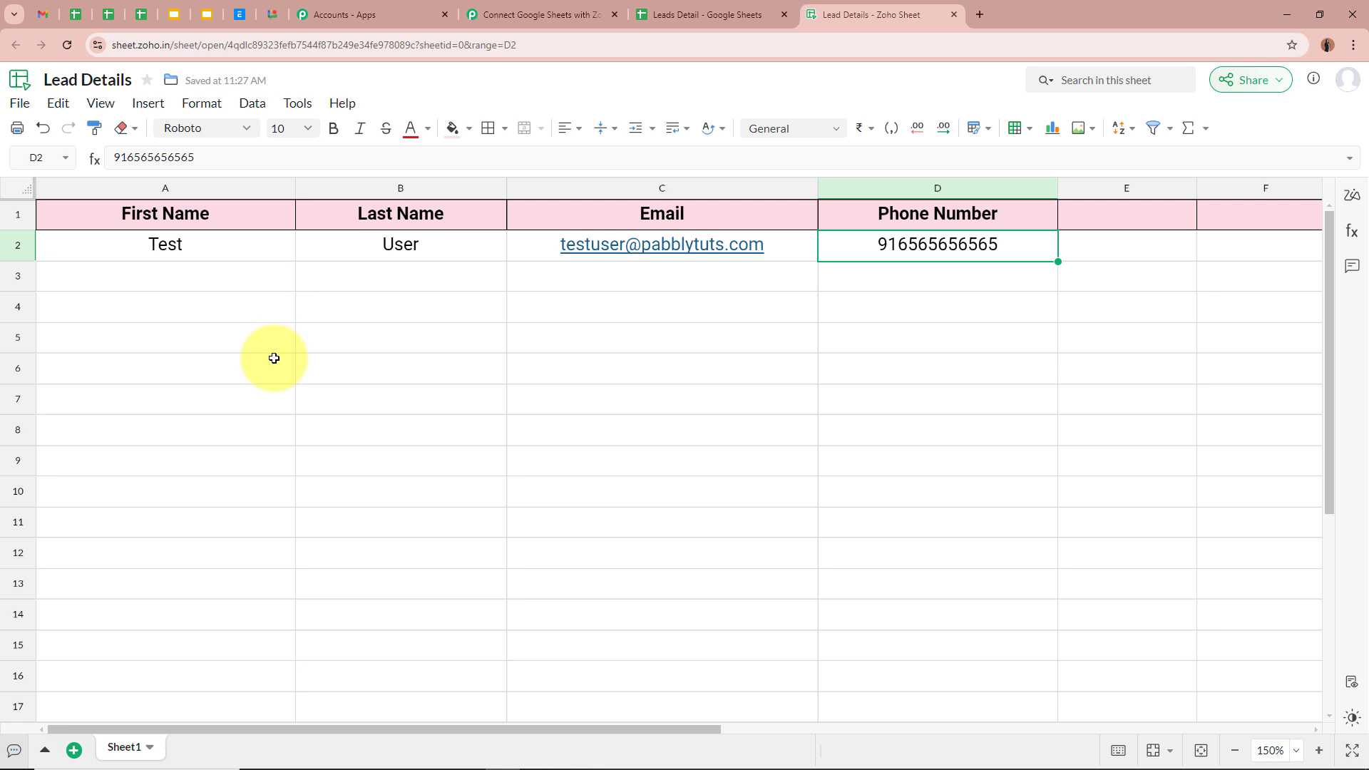
Compare the empty row 3 in the Google sheet and the Zoho sheet
left_click(732, 12)
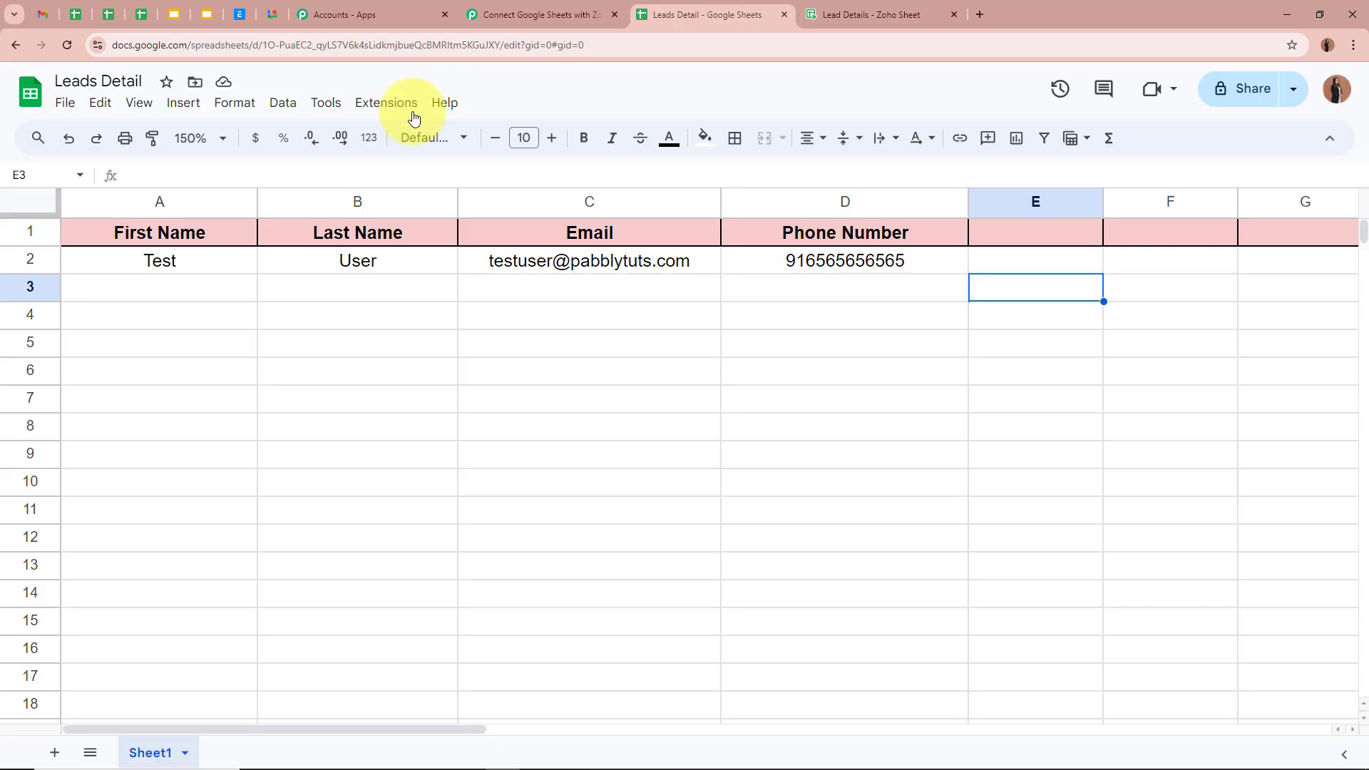
left_click(228, 287)
left_click(399, 288)
left_click(642, 287)
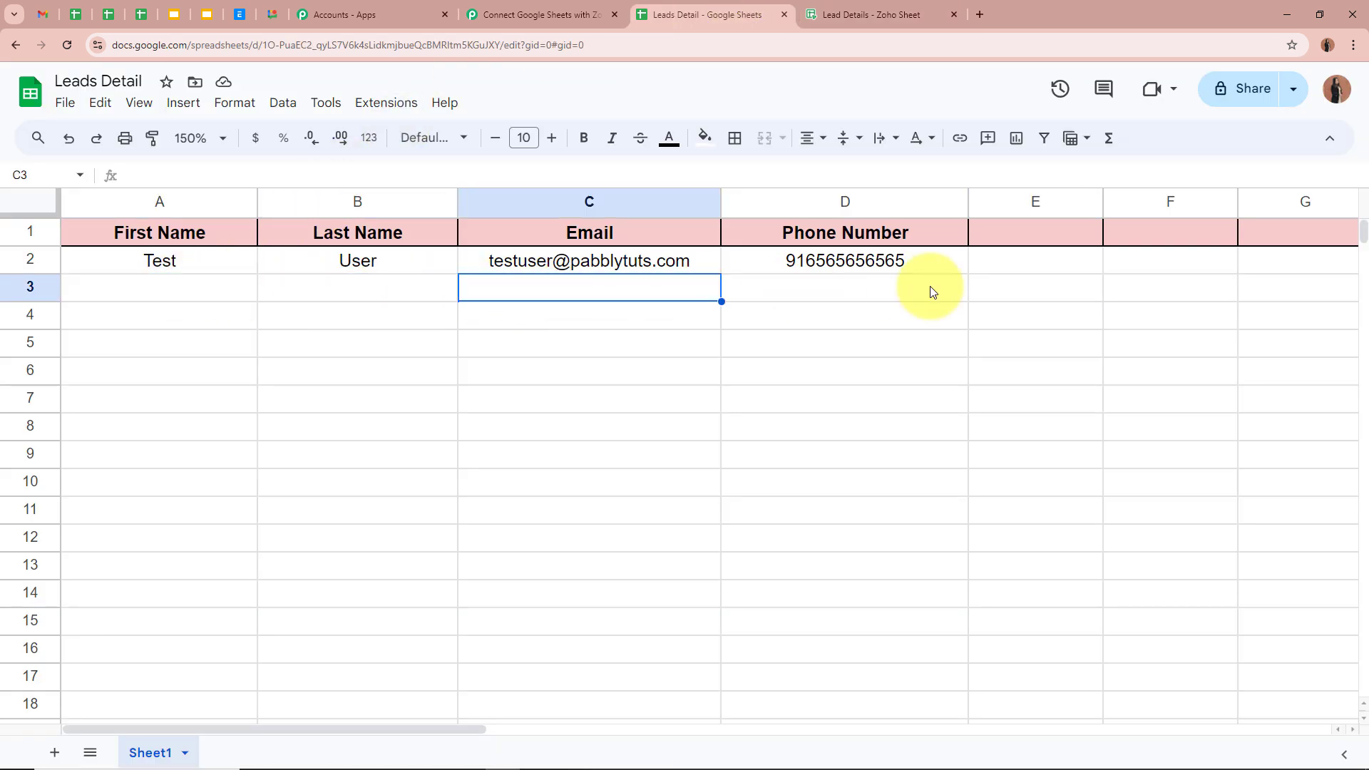
left_click(905, 287)
left_click(881, 11)
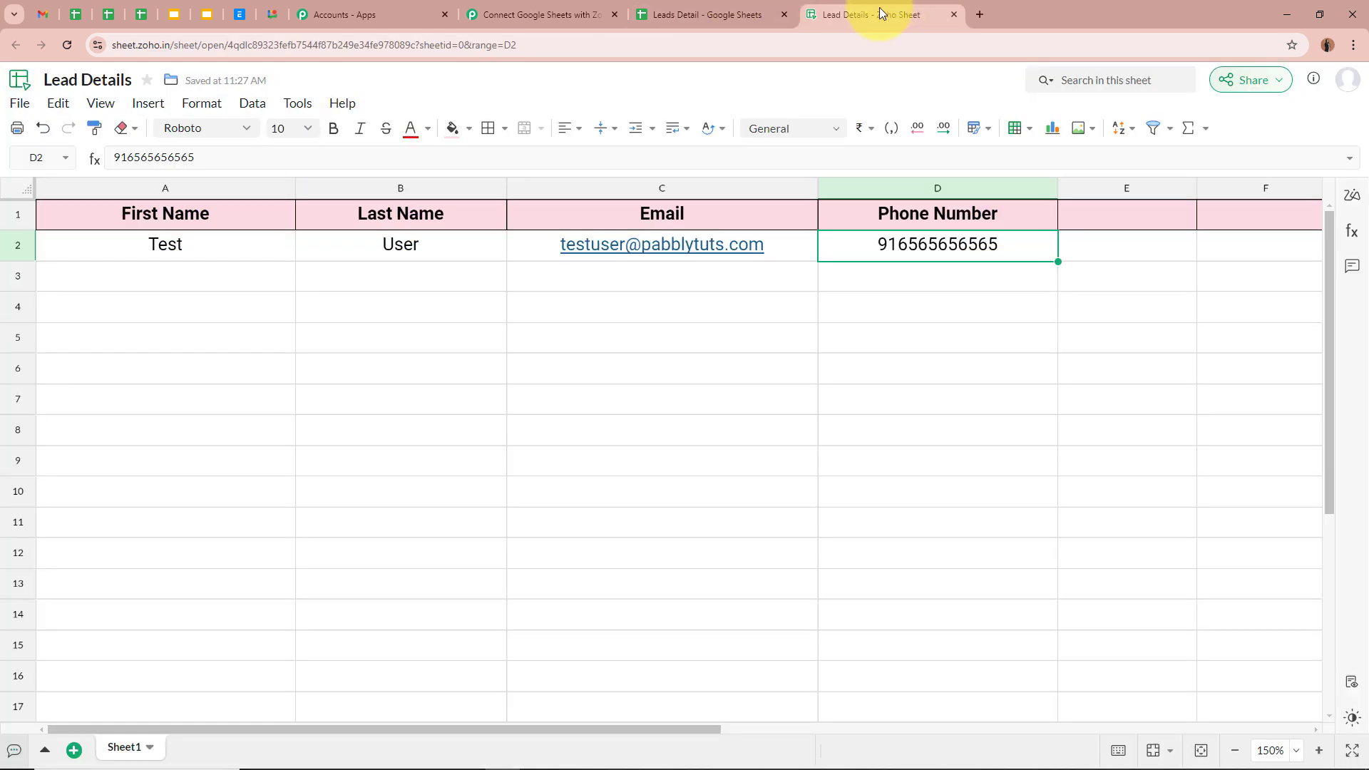
left_click(160, 280)
left_click(414, 280)
left_click(663, 282)
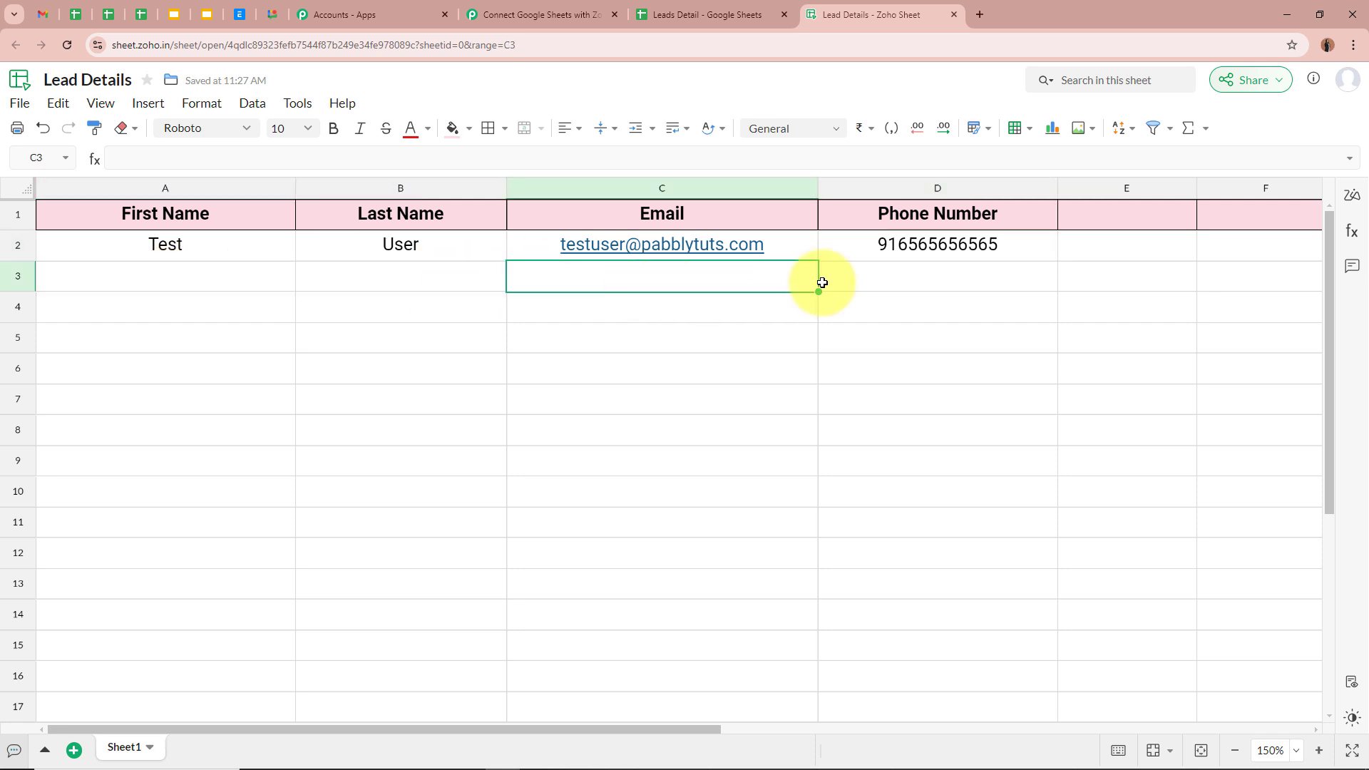
left_click(898, 282)
left_click(896, 398)
Review the Demo Account lead with email and phone in Google Sheets row 3
left_click(715, 4)
left_click(170, 299)
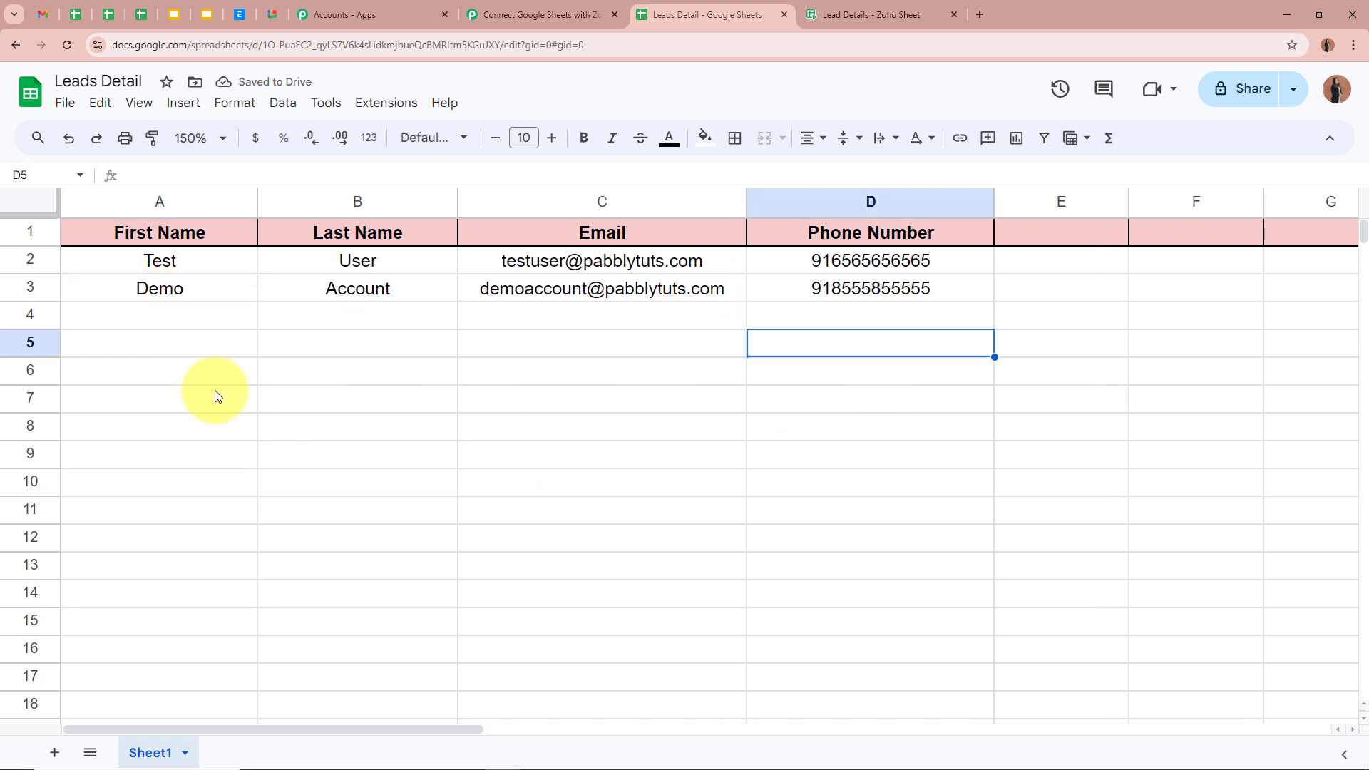
left_click(232, 290)
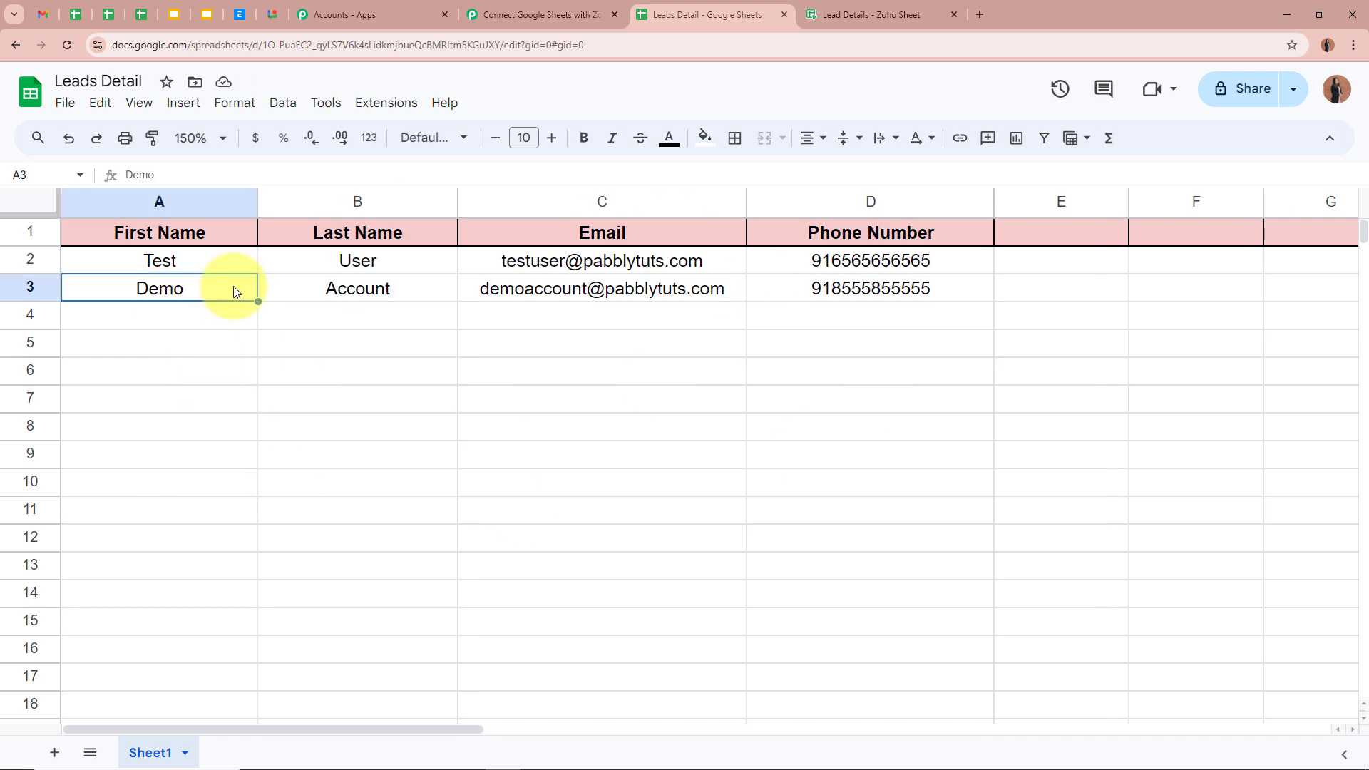
left_click(336, 297)
left_click(474, 296)
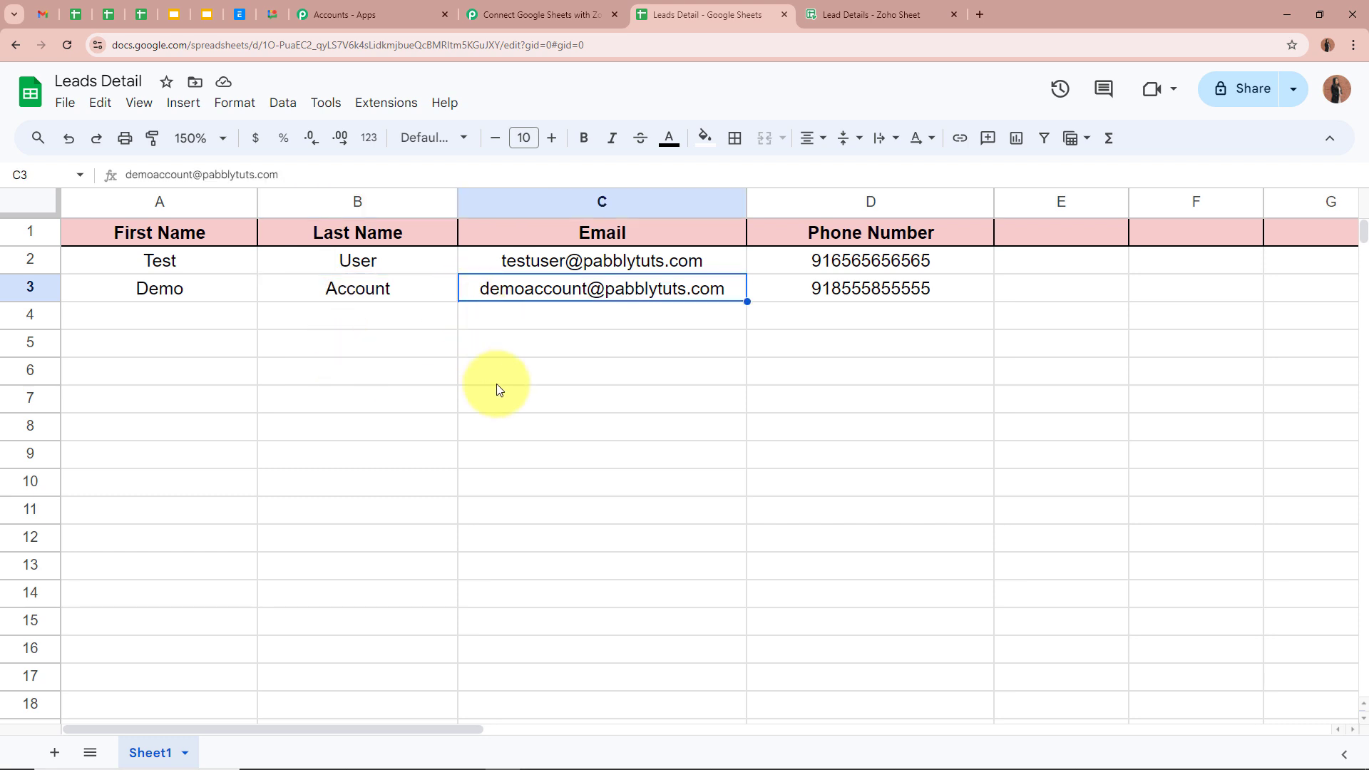
left_click(771, 289)
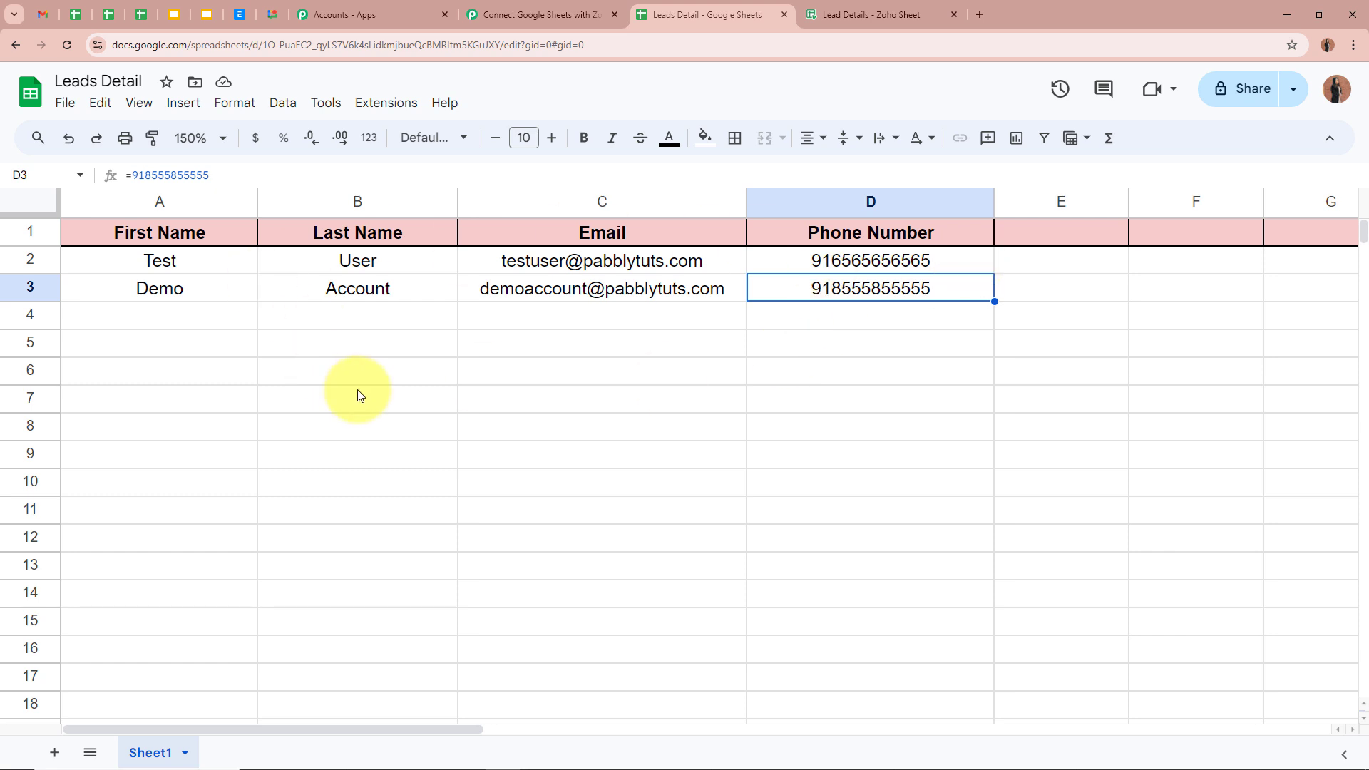
left_click(246, 294)
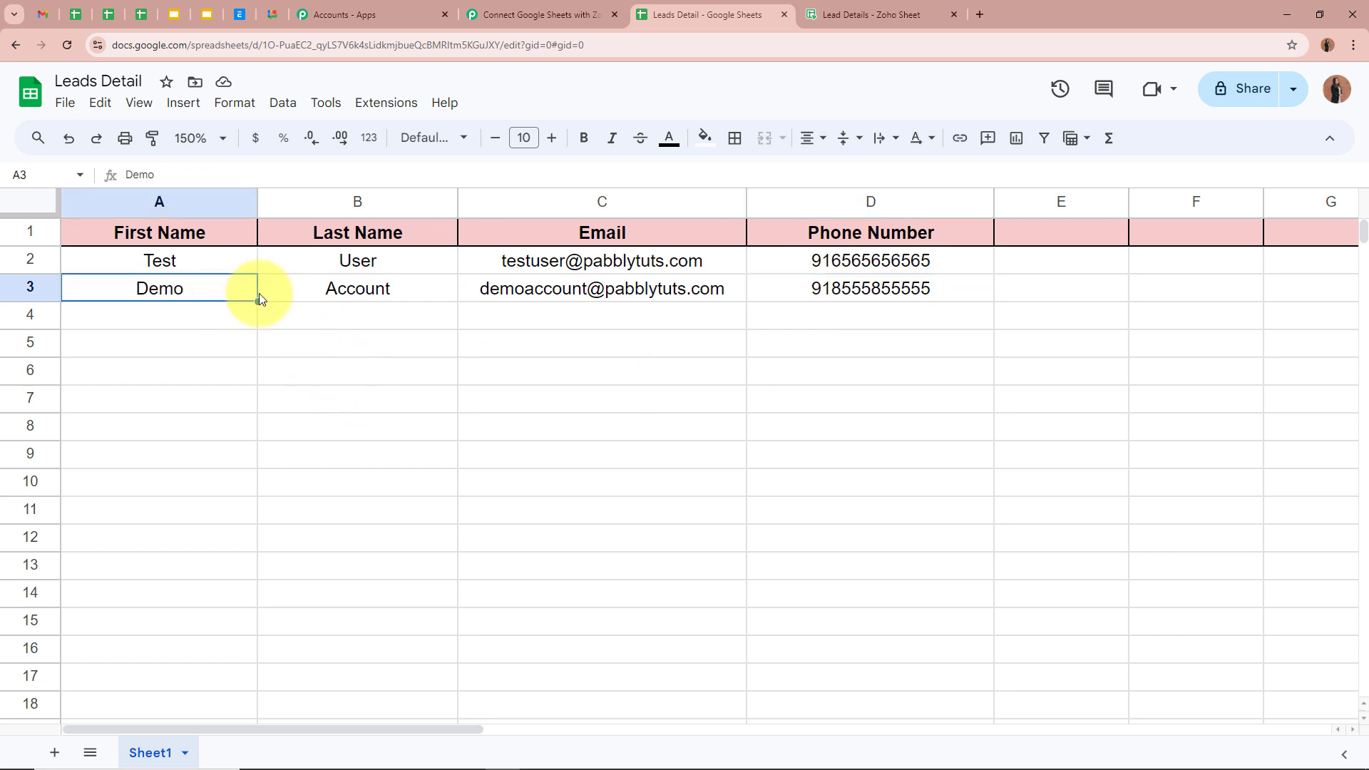
left_click(357, 293)
left_click(520, 293)
left_click(538, 403)
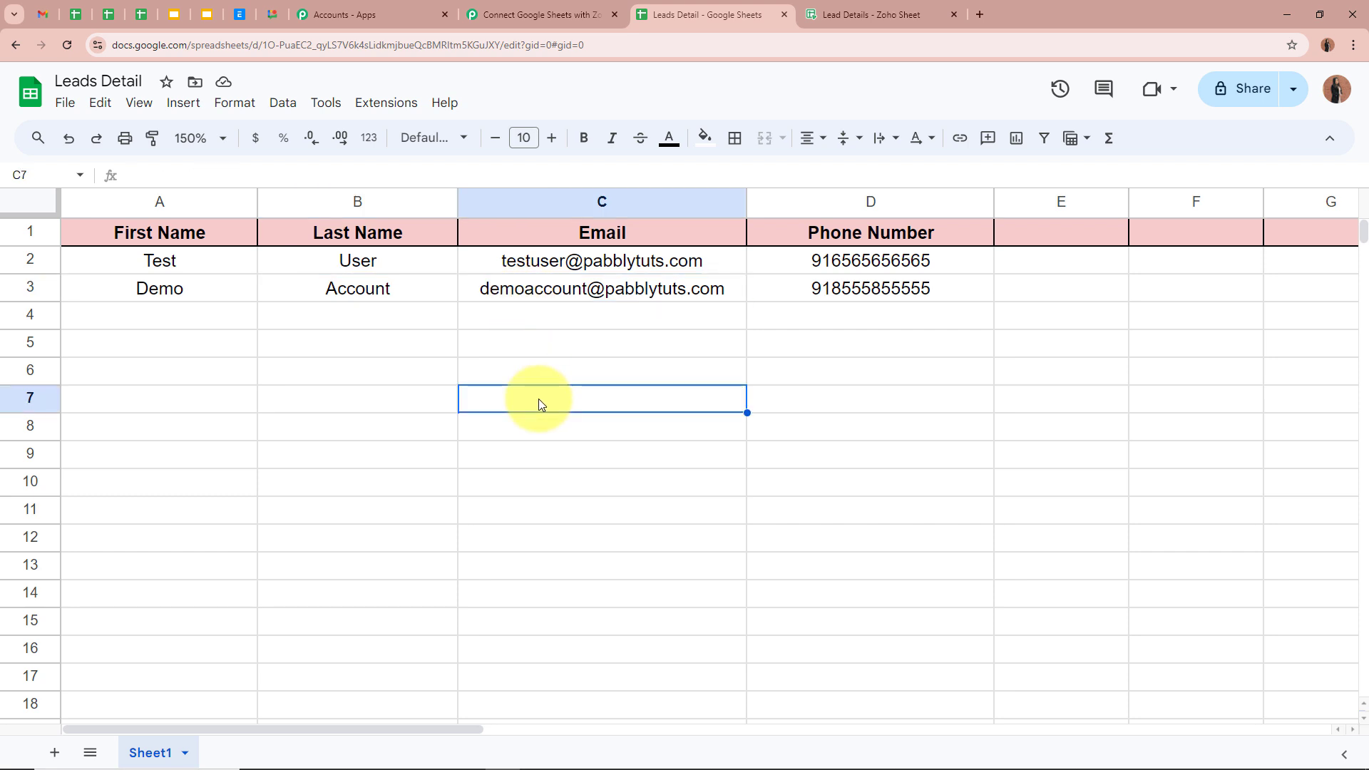
left_click(883, 14)
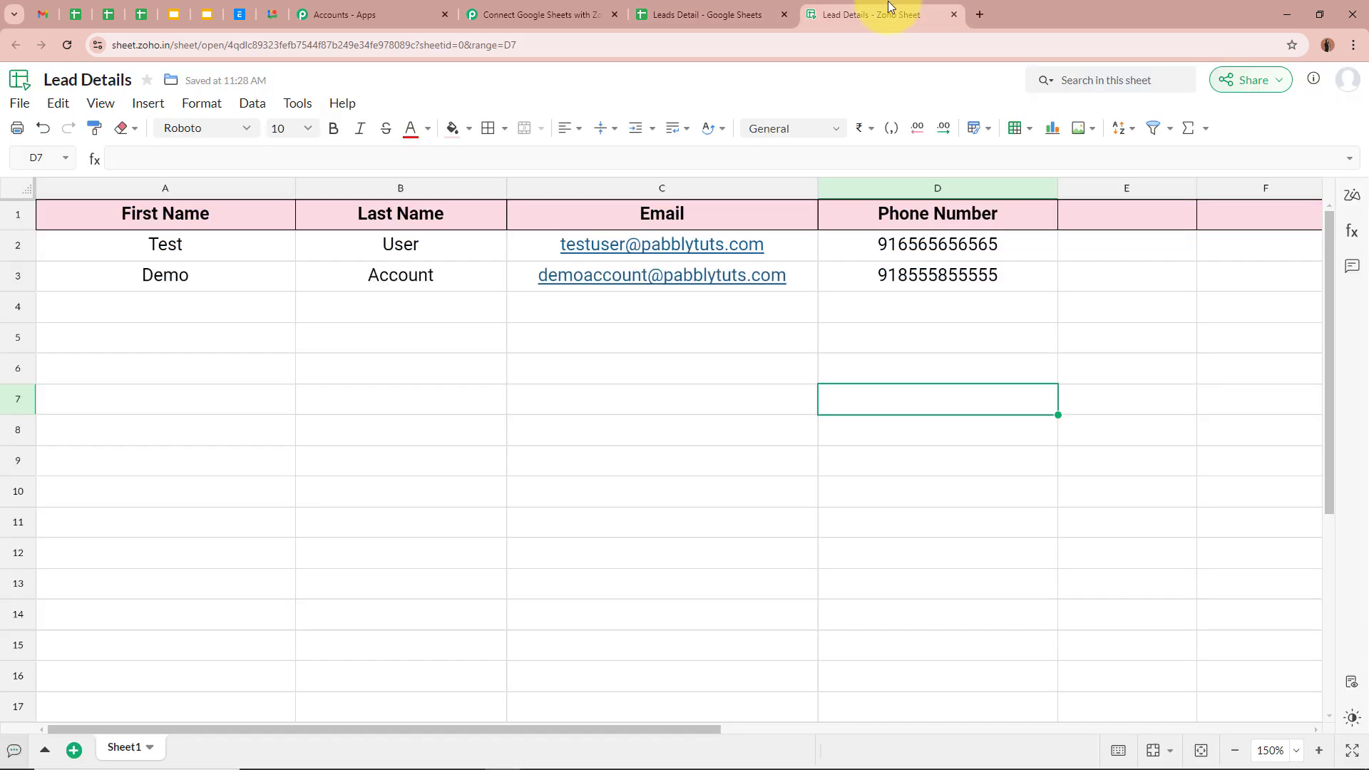
left_click(251, 284)
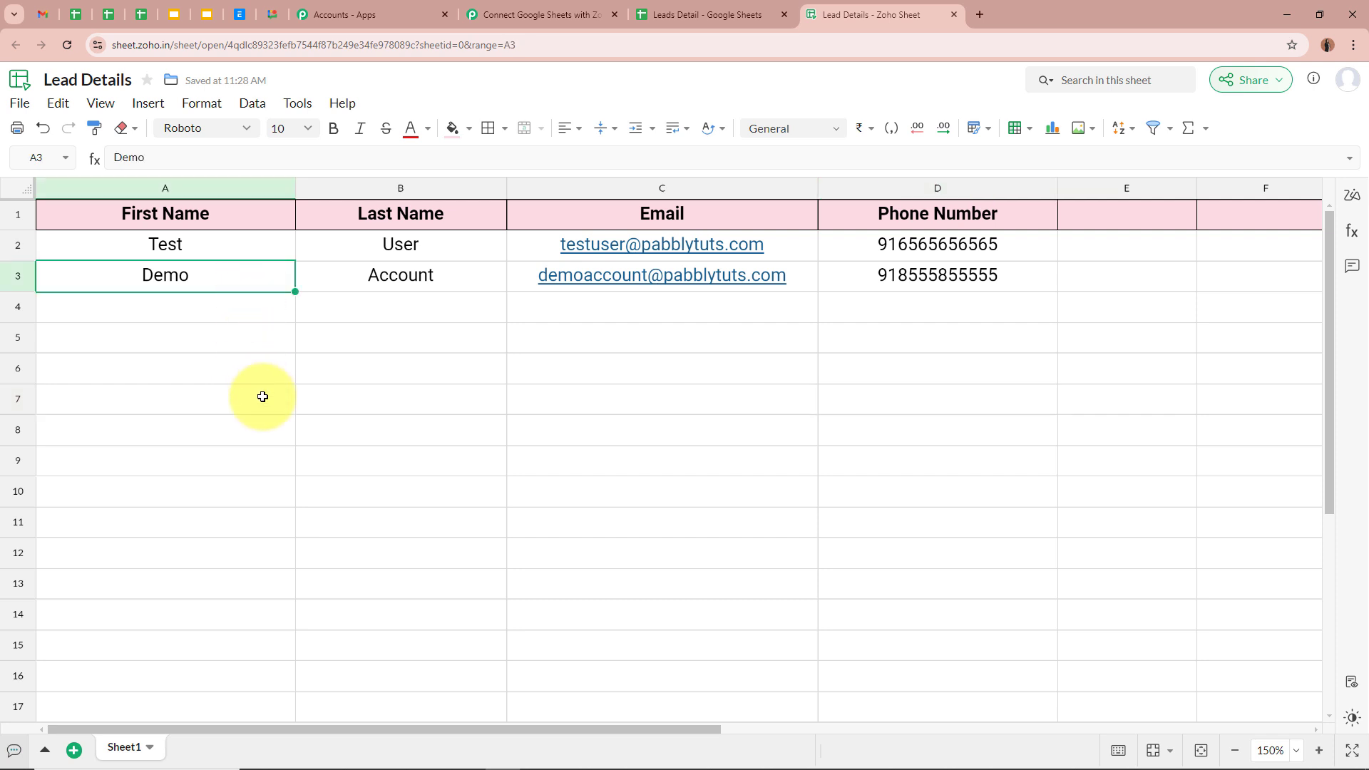
left_click(326, 278)
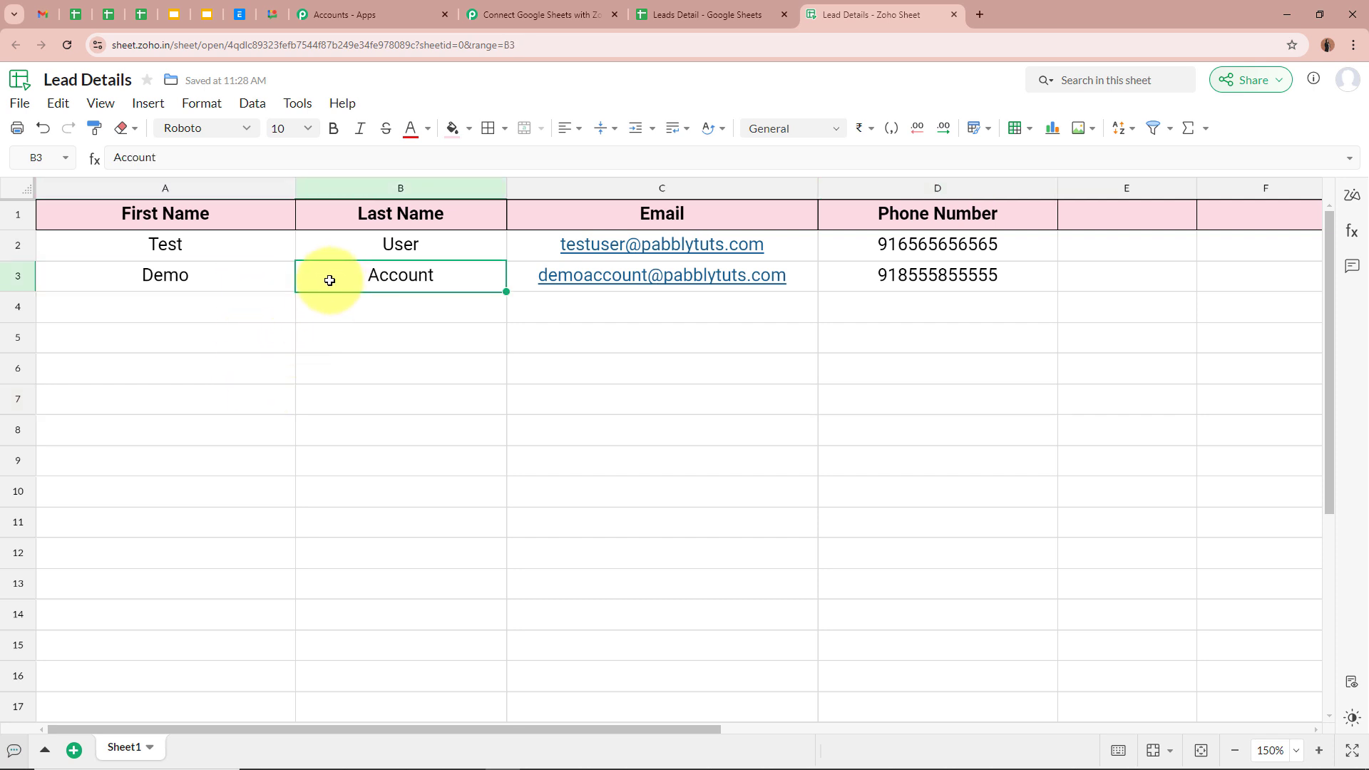
left_click(553, 309)
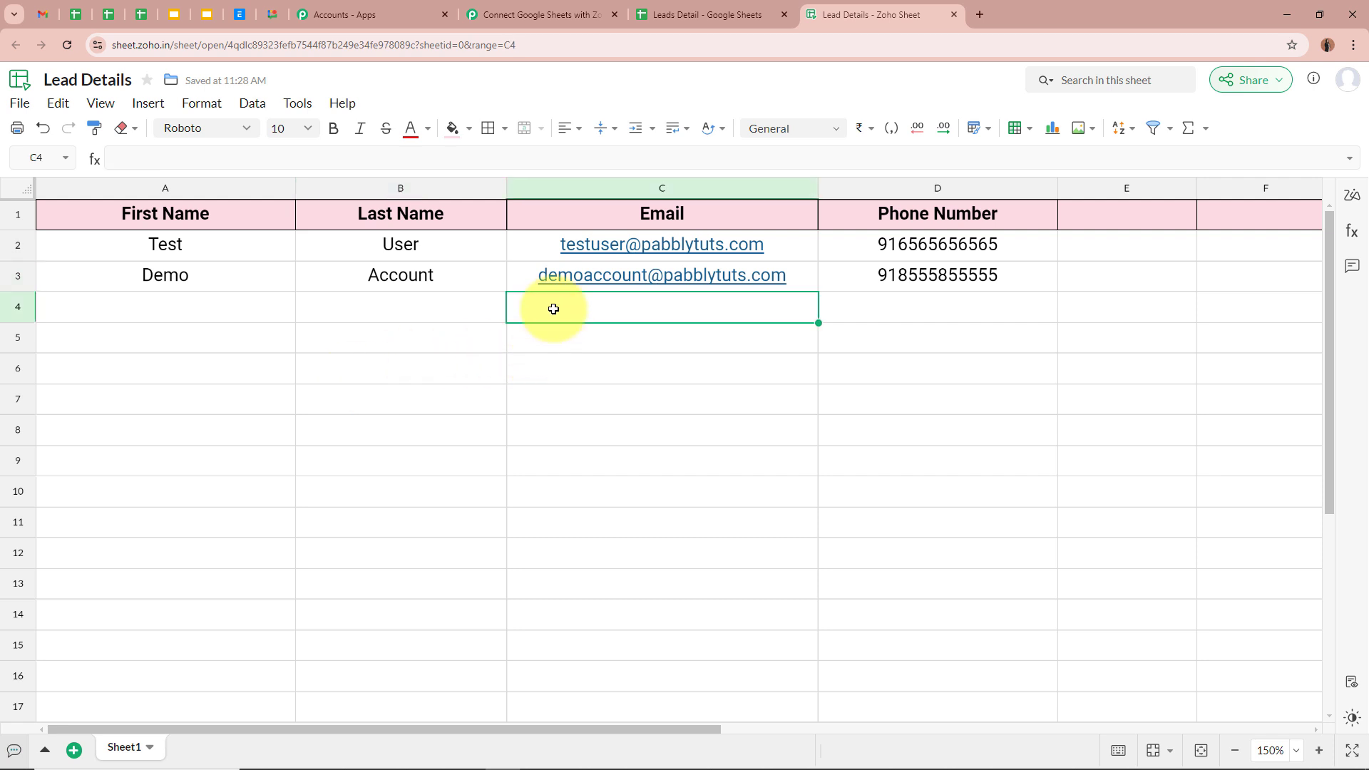
left_click(972, 285)
left_click(955, 368)
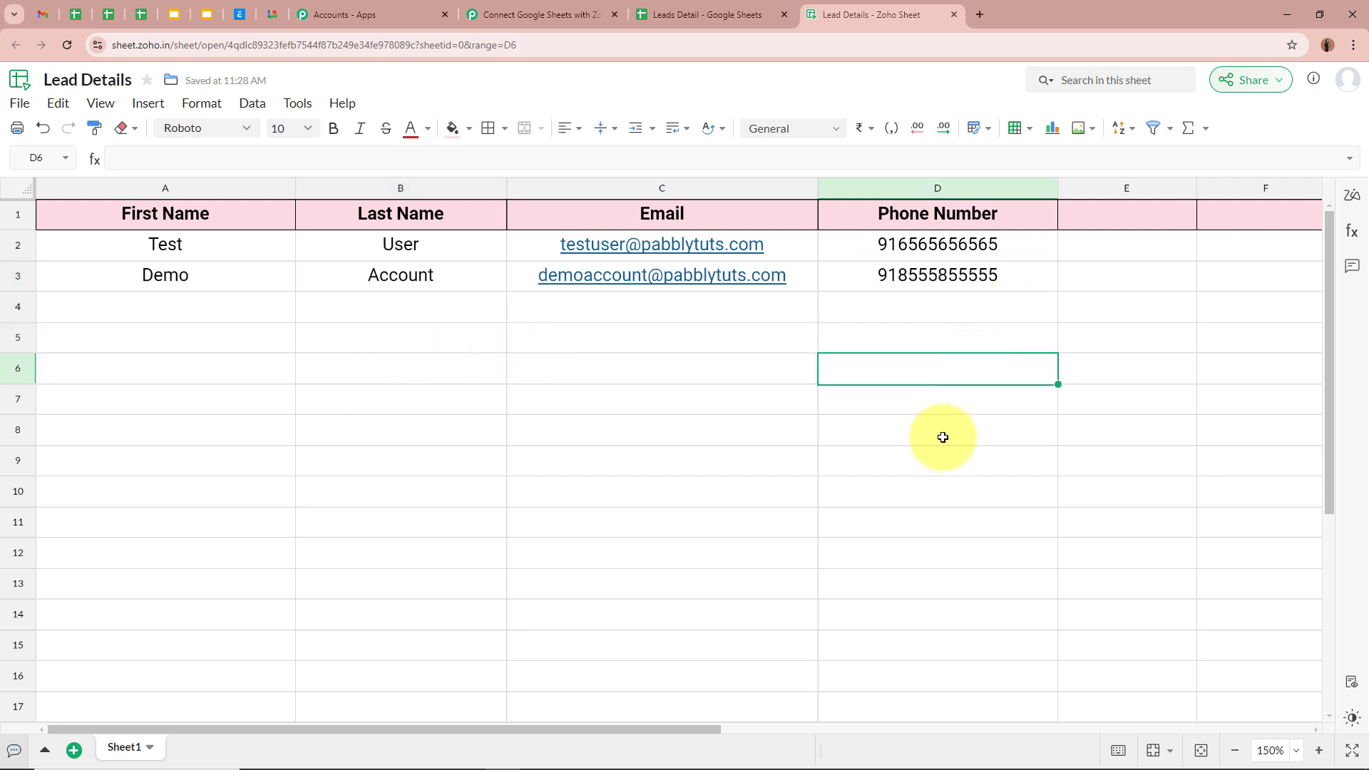